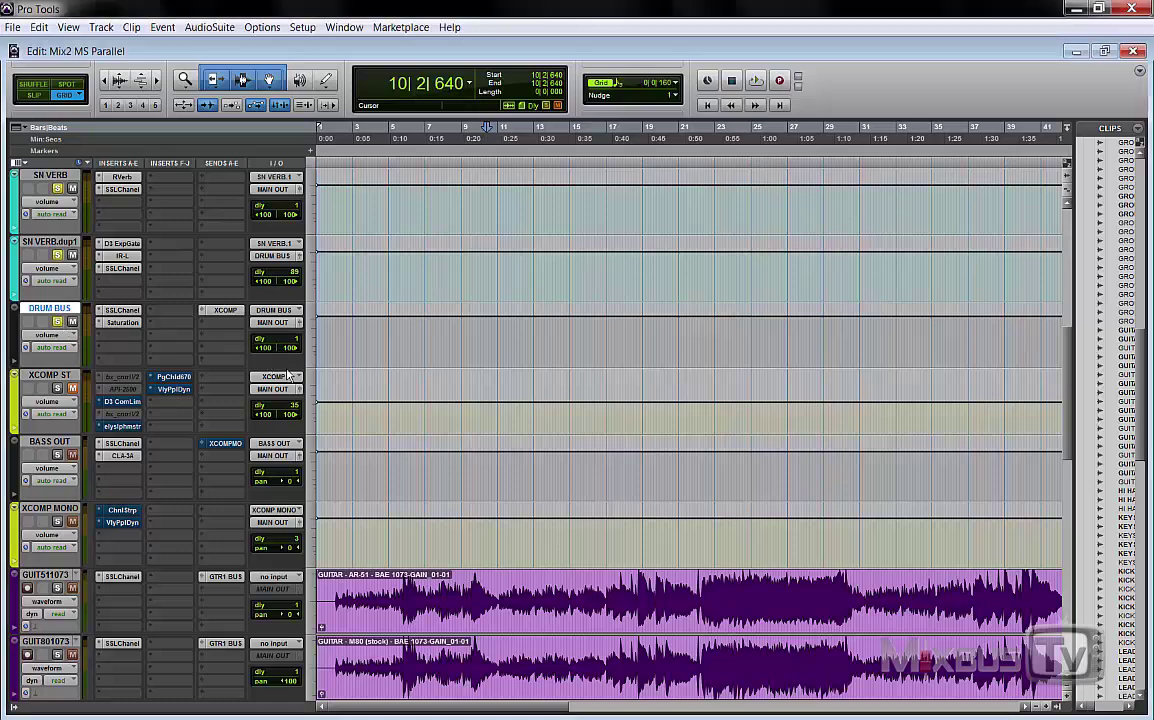
- Audition the soloed drum tracks and inspect the XCOMP send settings on the DRUM BUS track
{"action": "key", "text": "space"}
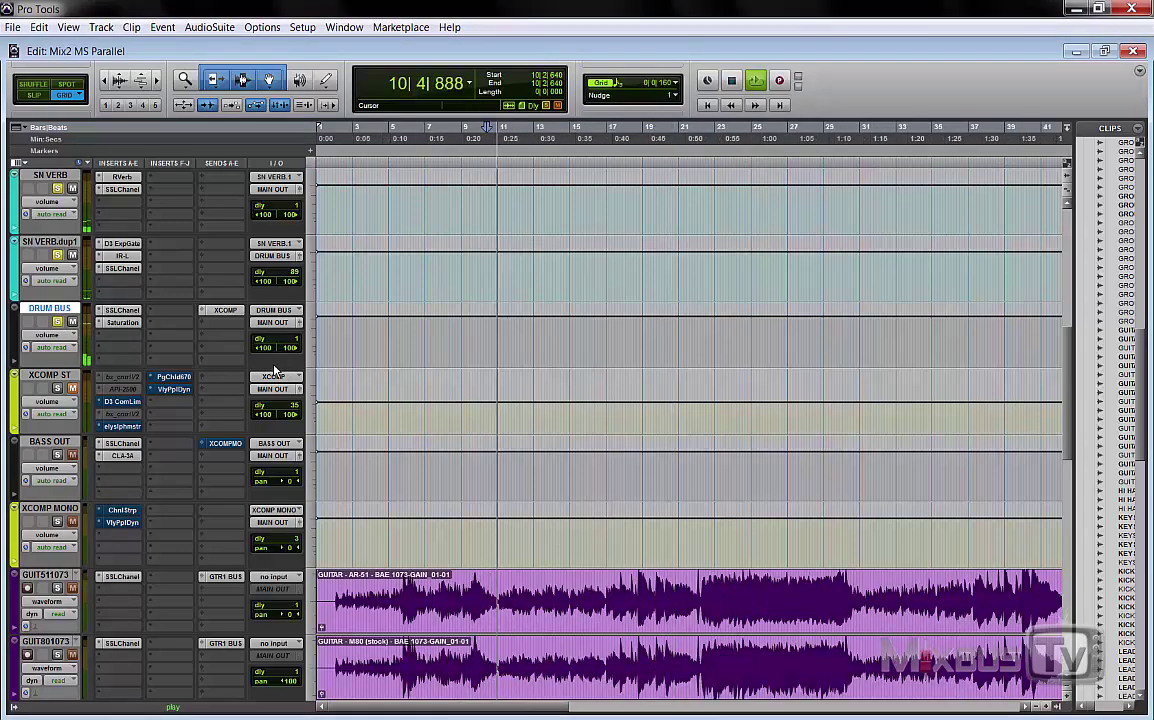
{"action": "key", "text": "space"}
{"action": "left_click", "coordinate": [224, 310]}
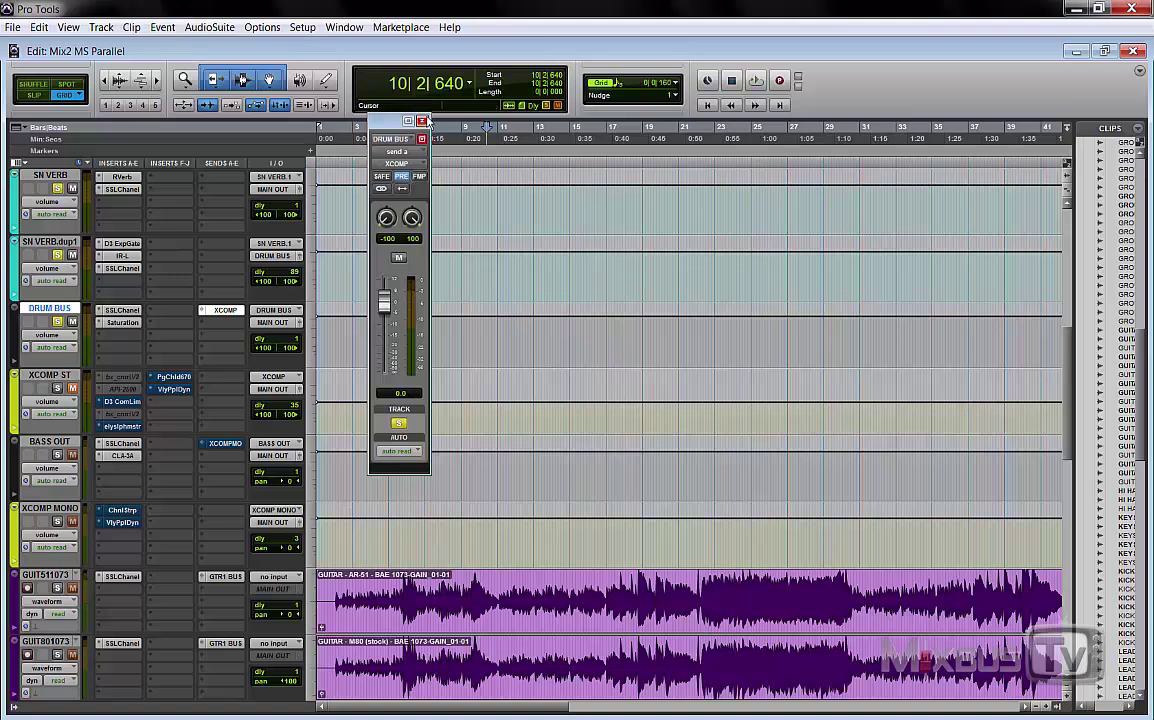
{"action": "key", "text": "ctrl+w"}
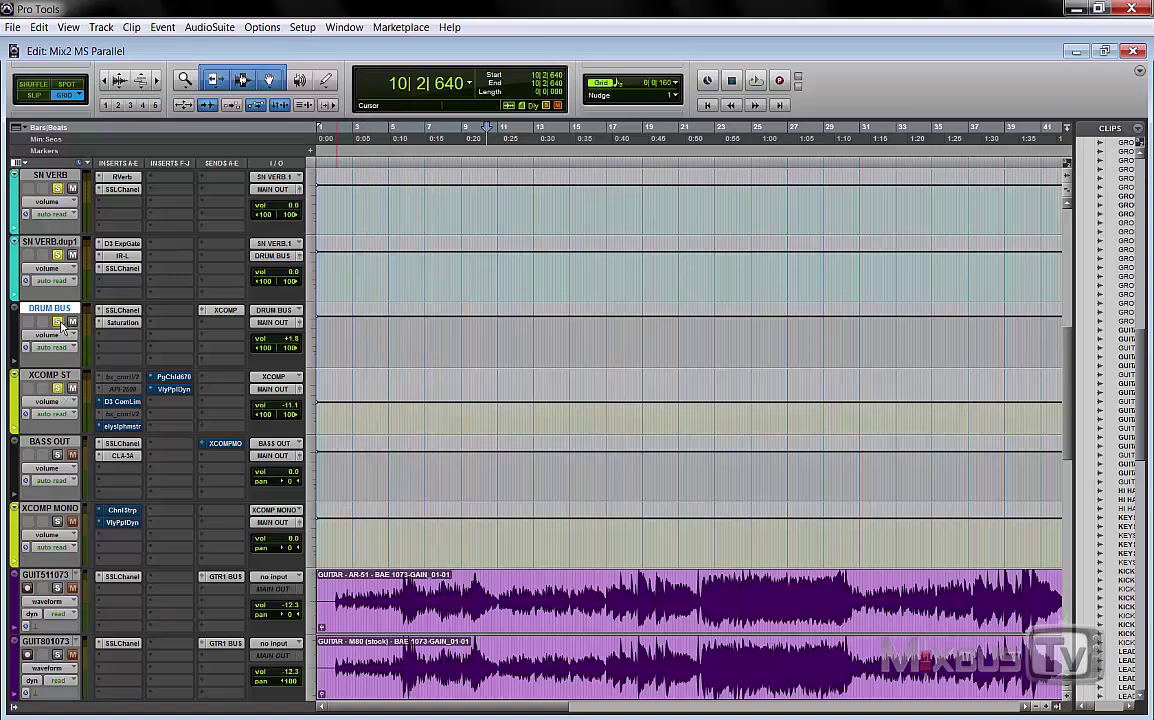
- Set the XCOMP ST track volume to 0.0 dB during playback and compare it with the drum bus
{"action": "key", "text": "space"}
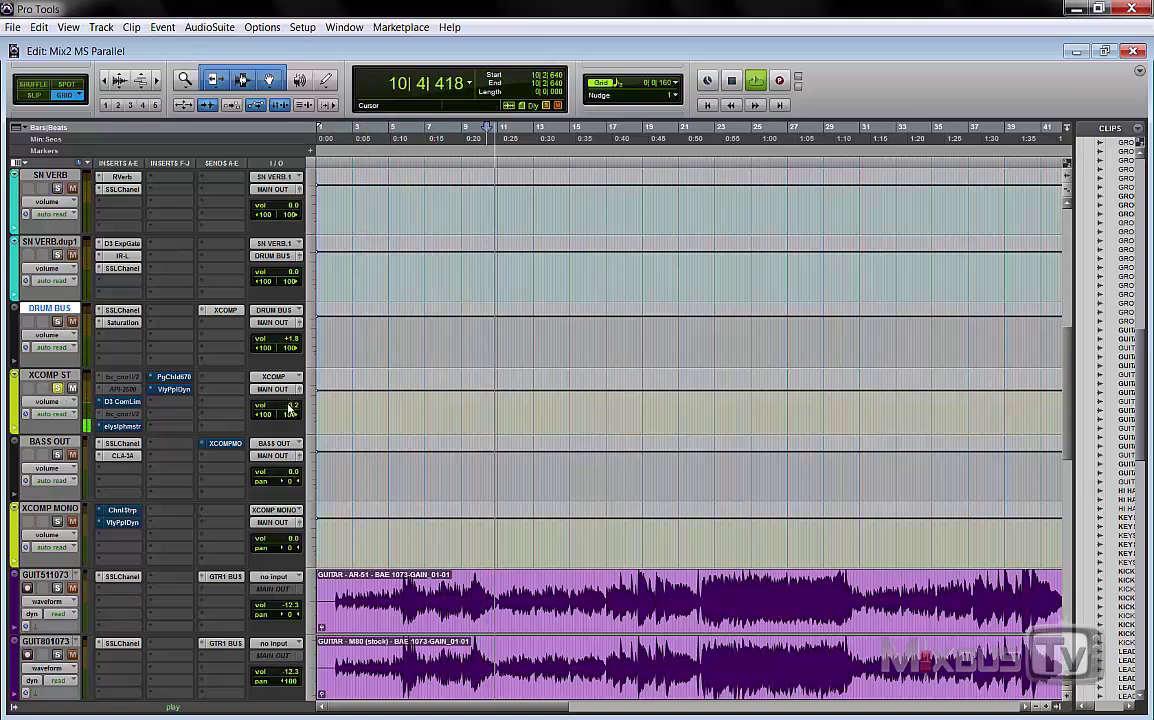
{"action": "left_click_drag", "start_coordinate": [288, 401], "coordinate": [287, 402]}
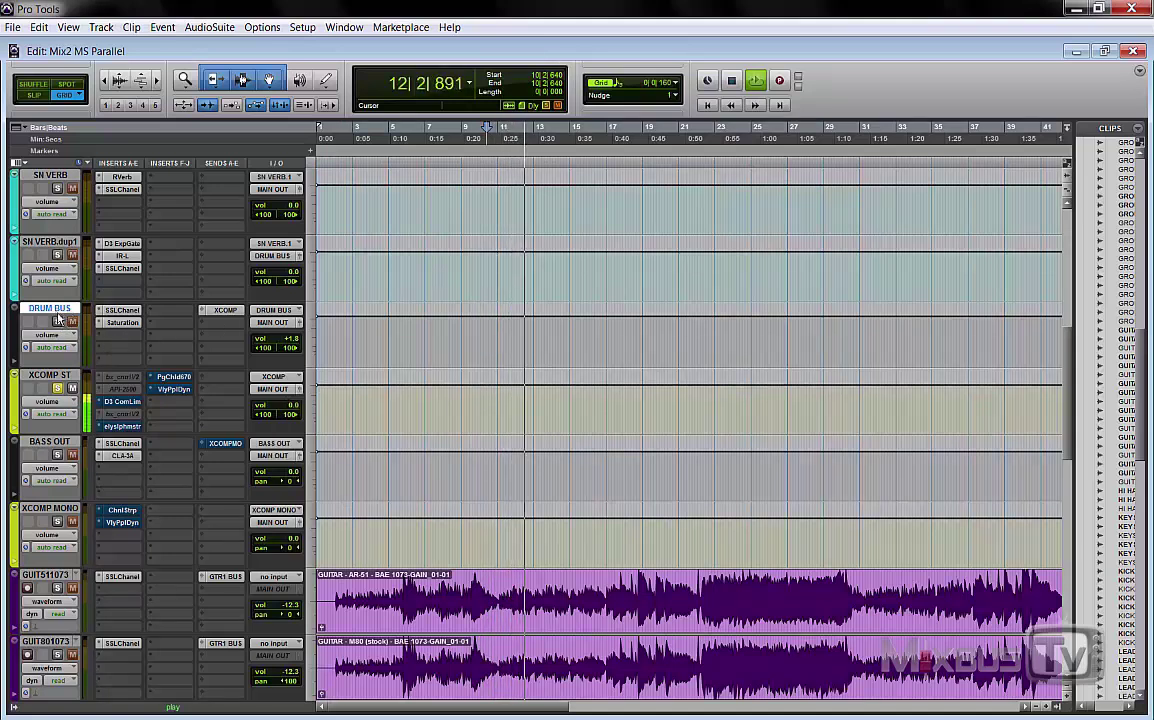
{"action": "key", "text": "space"}
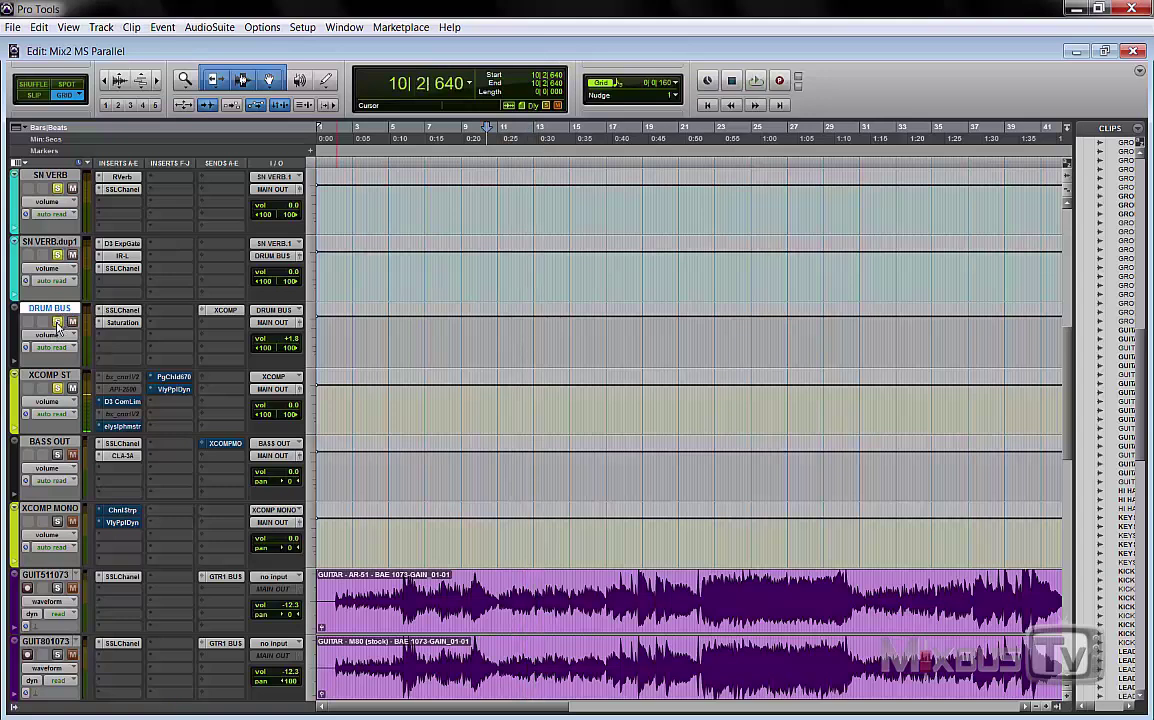
{"action": "key", "text": "space"}
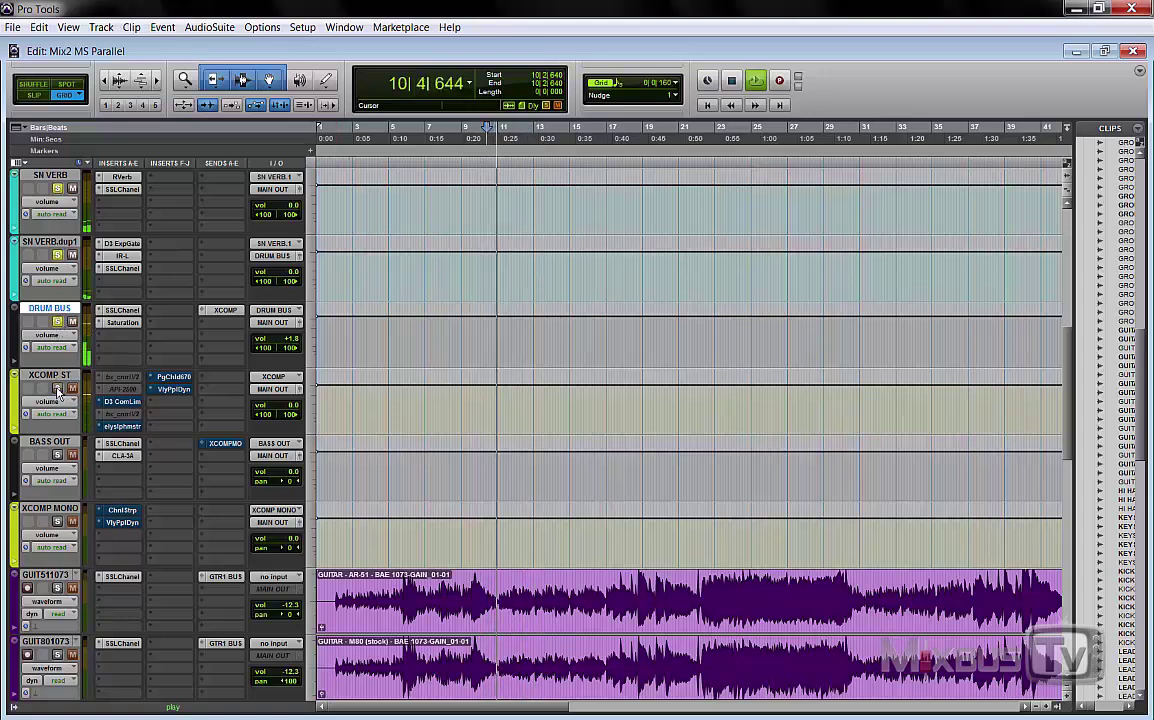
{"action": "key", "text": "space"}
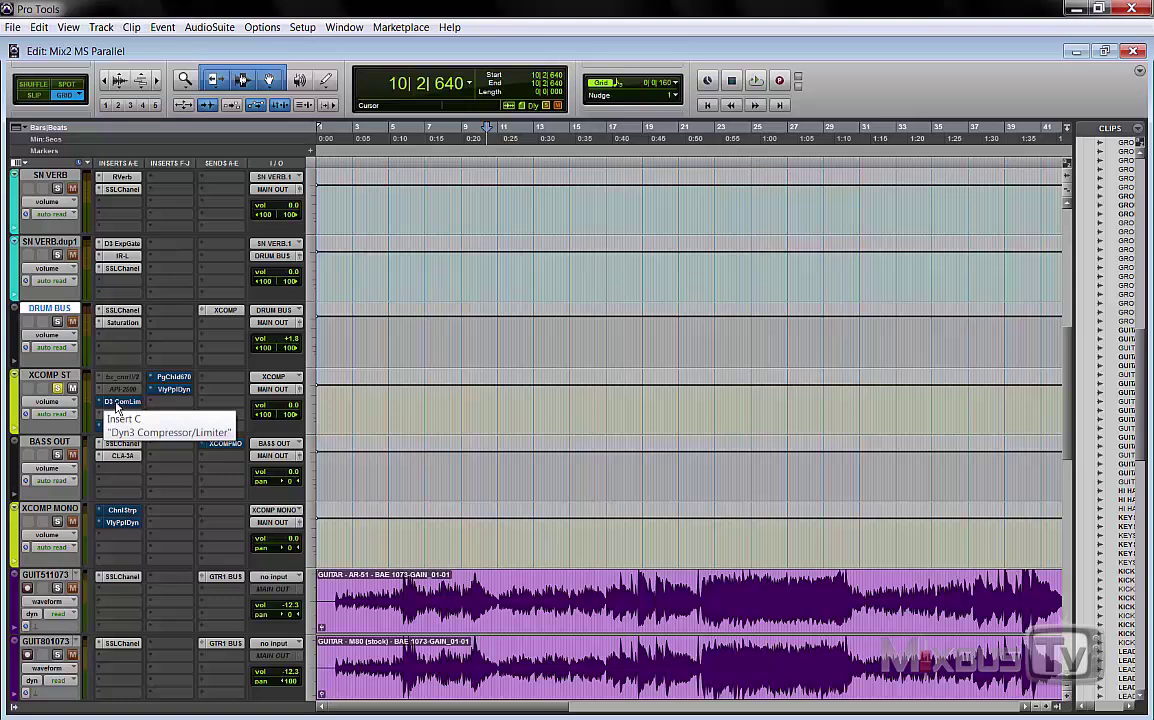
- Open the Dyn3 Compressor/Limiter on XCOMP ST, take it out of bypass and set its threshold to -45.5 dB during playback
{"action": "left_click", "coordinate": [118, 402]}
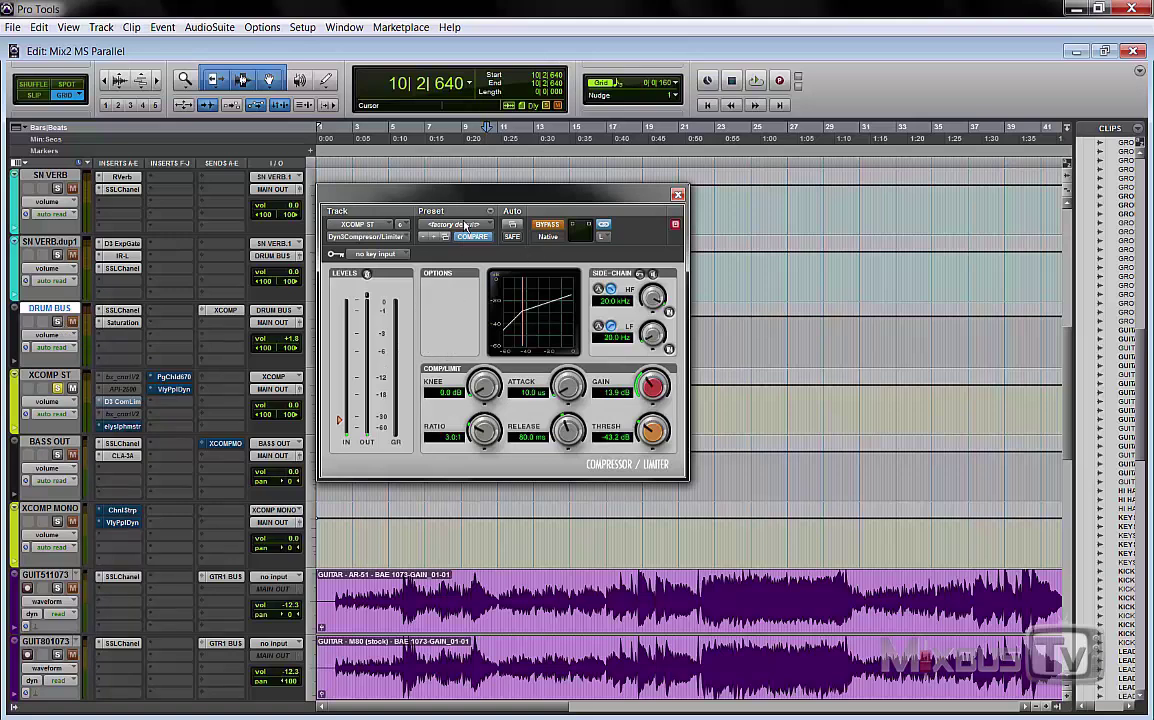
{"action": "left_click_drag", "start_coordinate": [463, 201], "coordinate": [476, 226]}
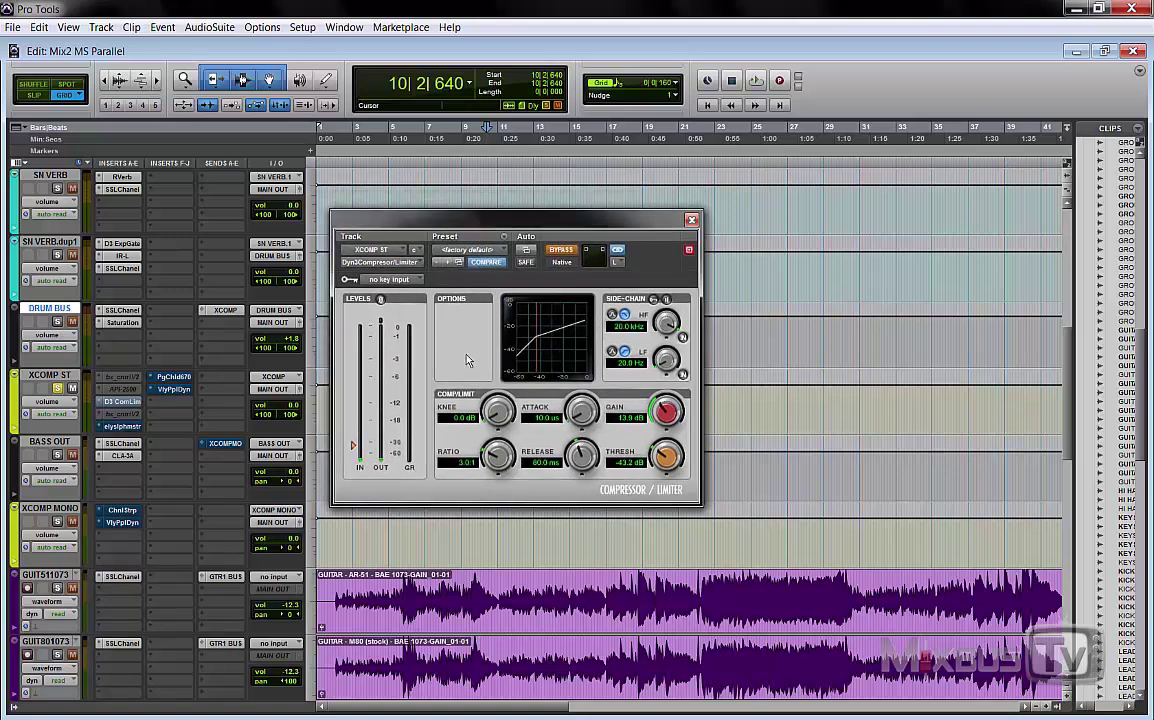
{"action": "key", "text": "space"}
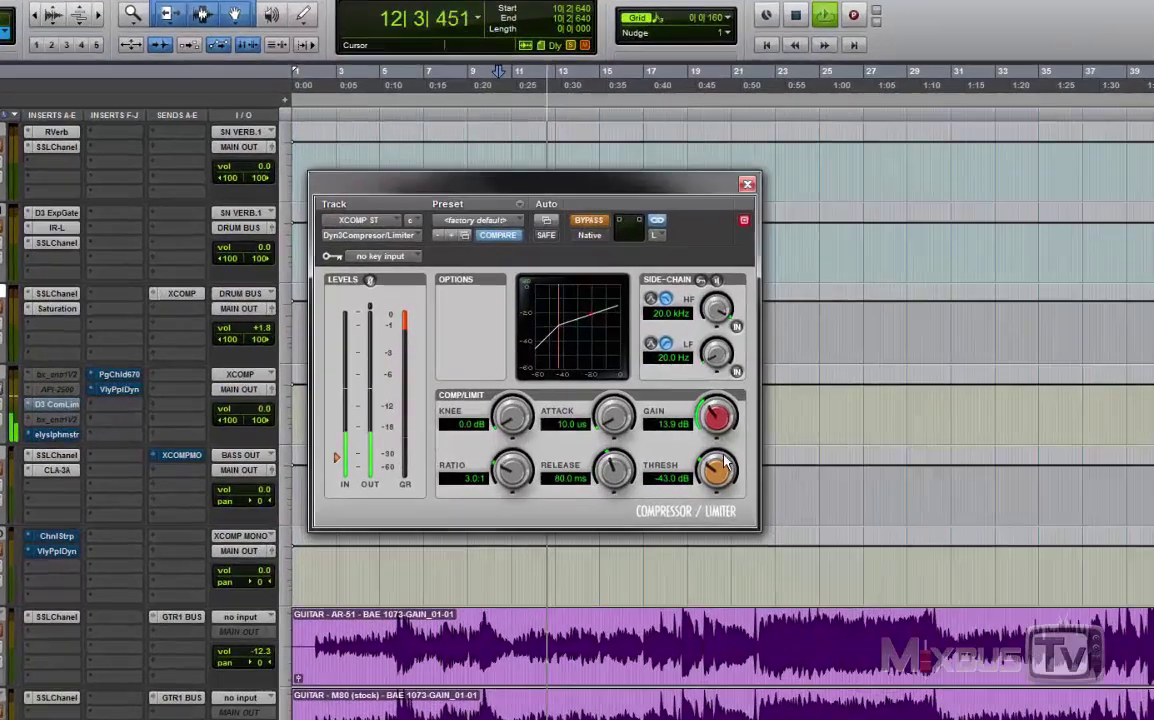
{"action": "left_click_drag", "start_coordinate": [725, 462], "coordinate": [725, 445]}
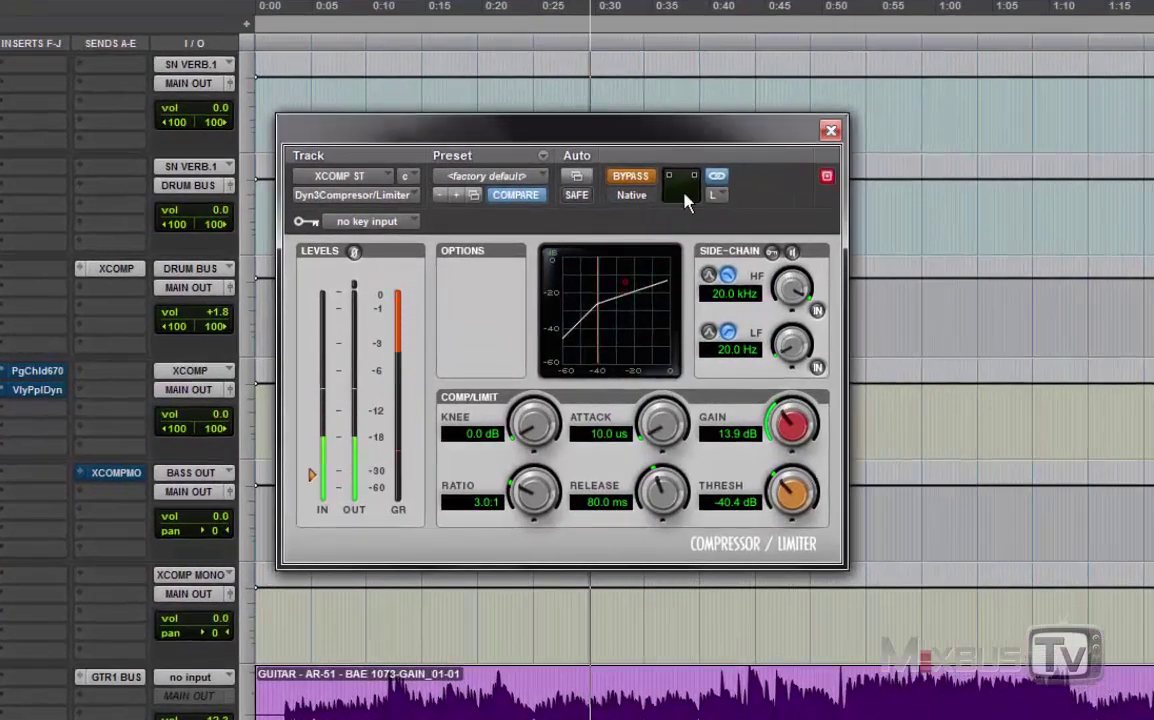
{"action": "left_click_drag", "start_coordinate": [804, 507], "coordinate": [787, 543]}
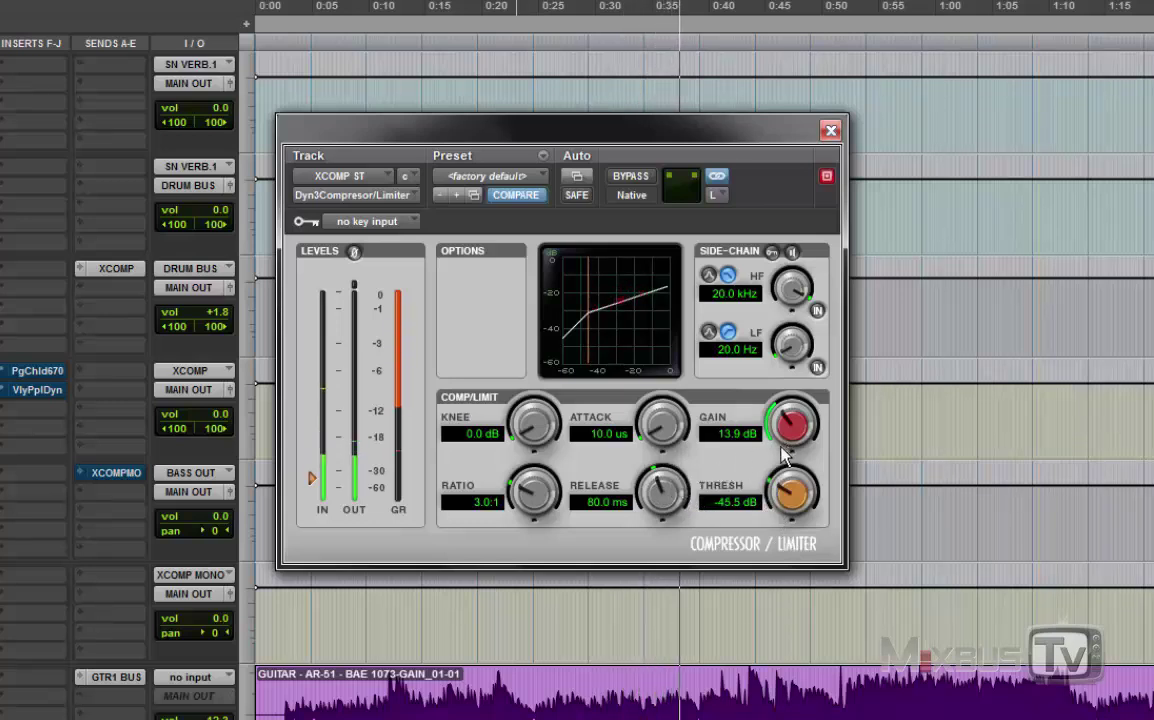
- Set the compressor's ratio to 10.6:1, gain to 12.7 dB and threshold to -36.8 dB while listening
{"action": "left_click_drag", "start_coordinate": [549, 503], "coordinate": [570, 472]}
{"action": "left_click_drag", "start_coordinate": [744, 440], "coordinate": [742, 448]}
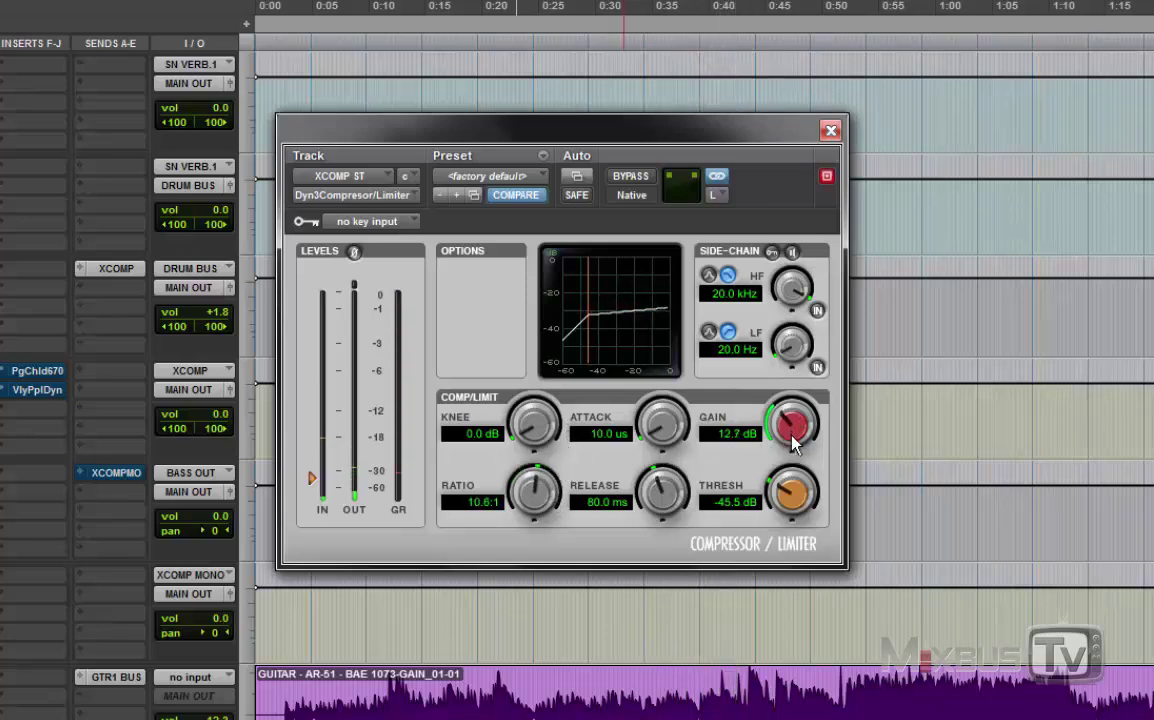
{"action": "left_click_drag", "start_coordinate": [790, 490], "coordinate": [793, 456]}
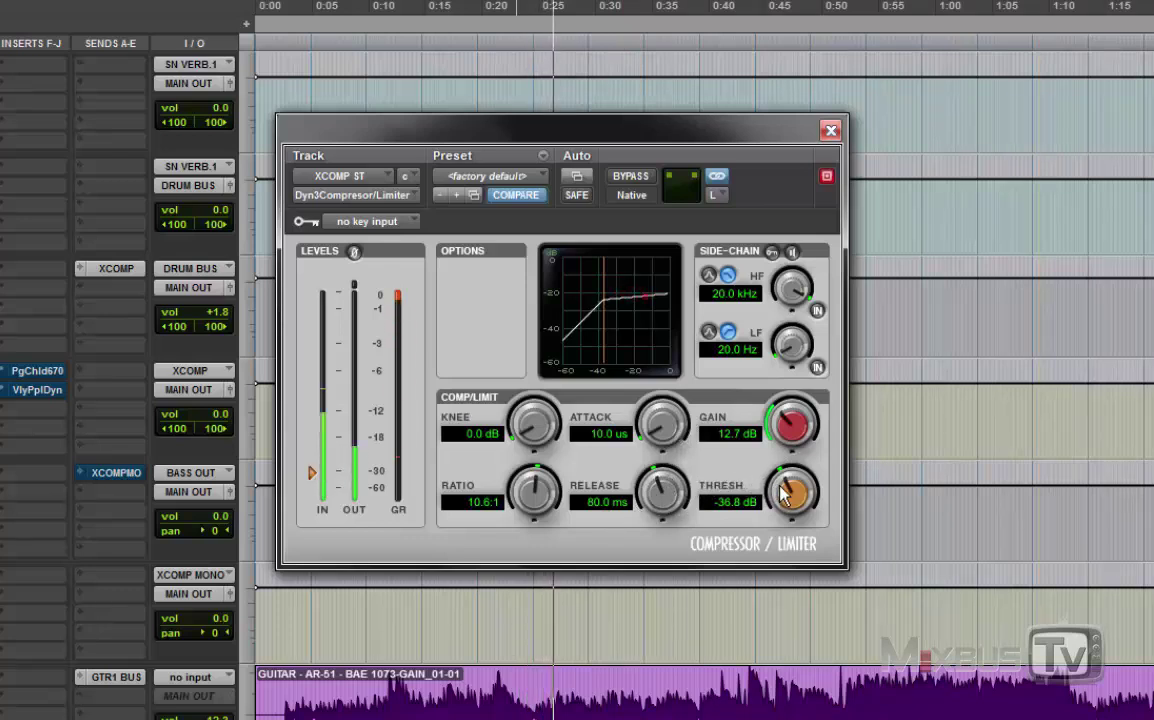
{"action": "key", "text": "space"}
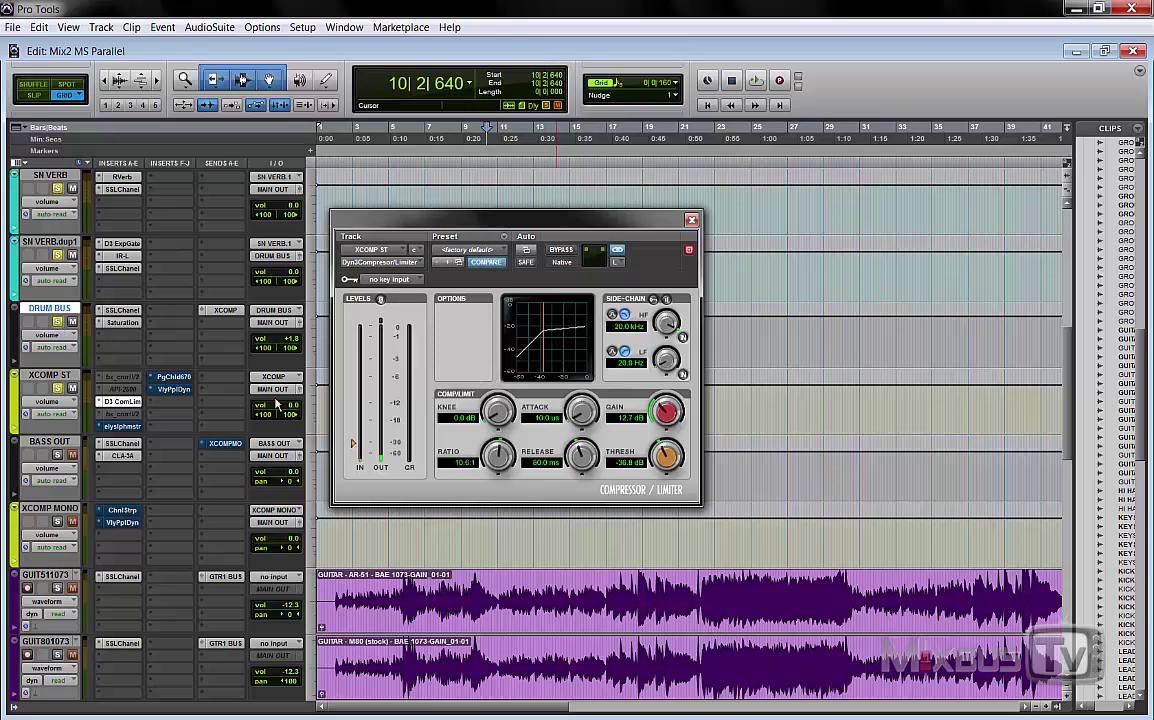
- Open the XCOMP ST output fader beside the compressor and bring it up from minimum to -4.0 dB during playback
{"action": "left_click", "coordinate": [57, 389]}
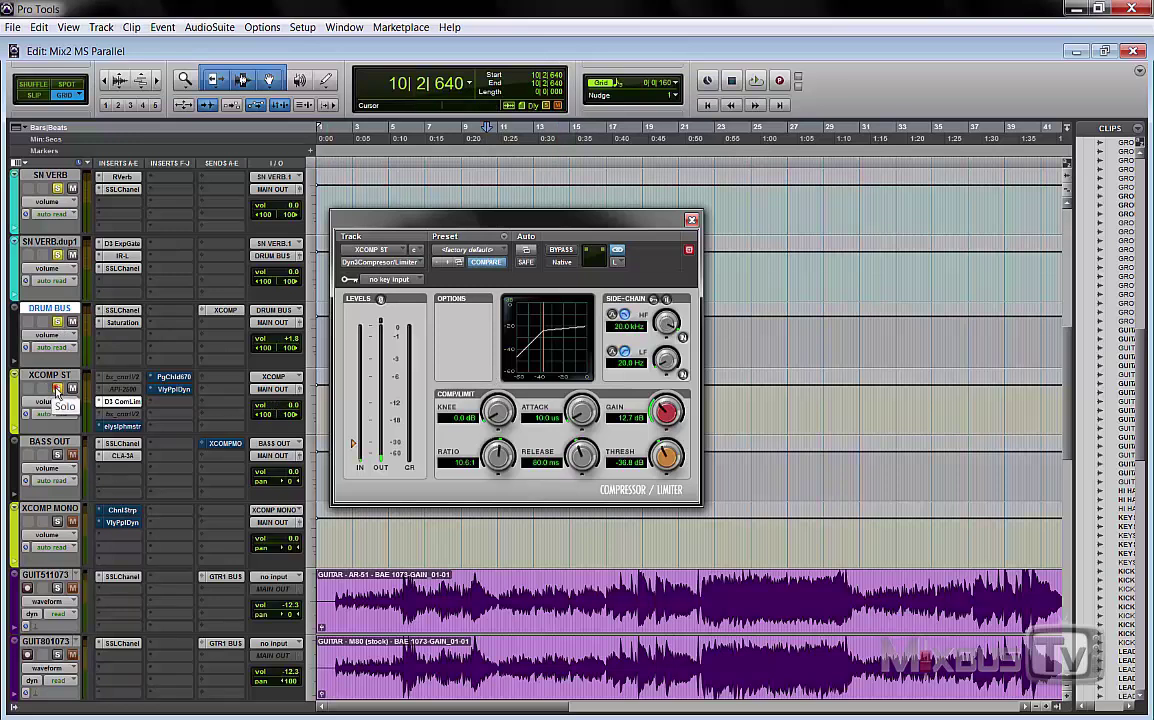
{"action": "left_click", "coordinate": [301, 396]}
{"action": "left_click_drag", "start_coordinate": [33, 20], "coordinate": [68, 48]}
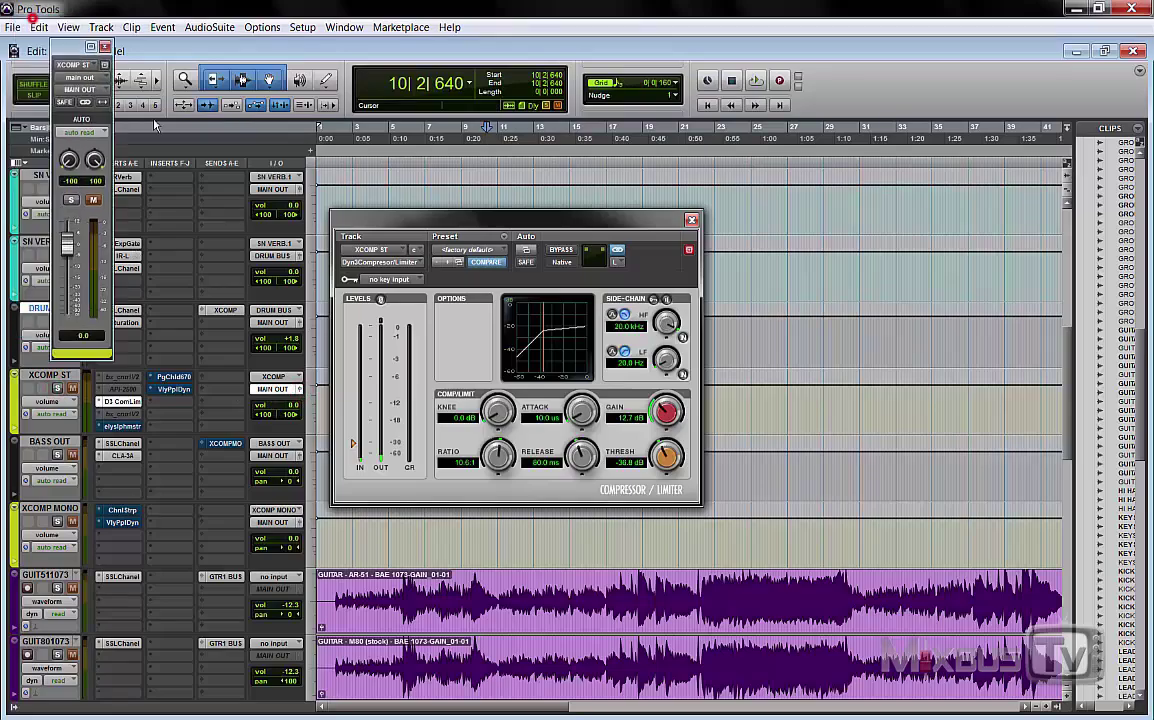
{"action": "left_click_drag", "start_coordinate": [155, 124], "coordinate": [246, 223]}
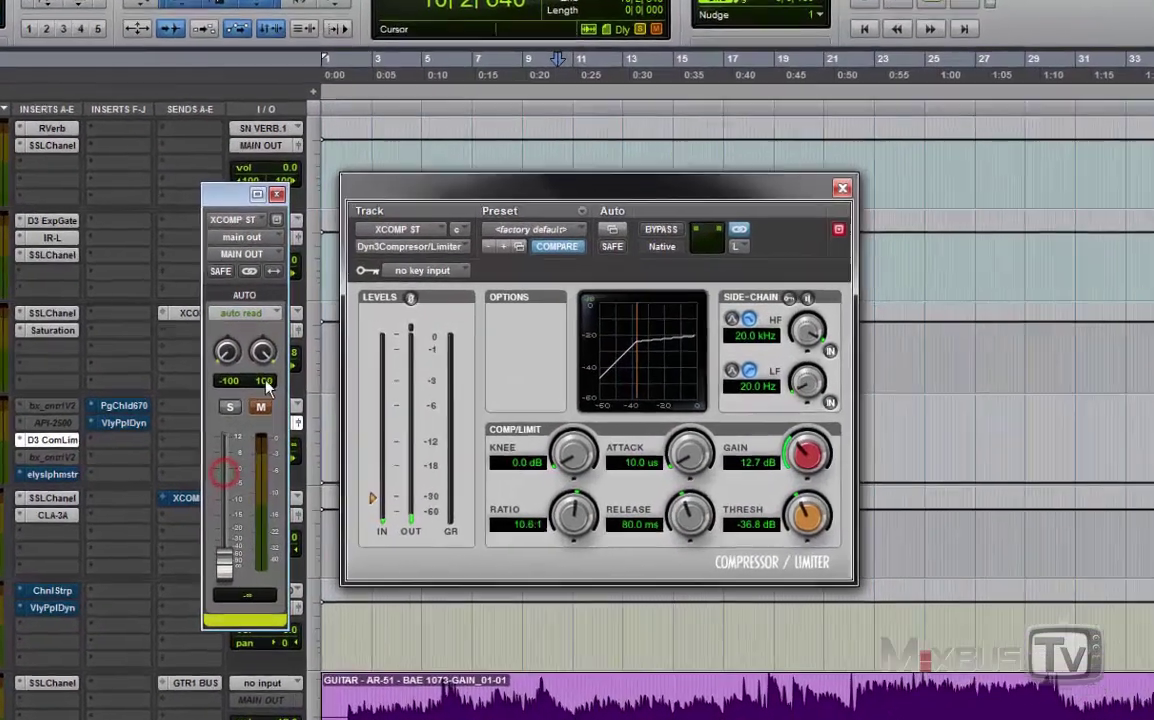
{"action": "left_click", "coordinate": [250, 378]}
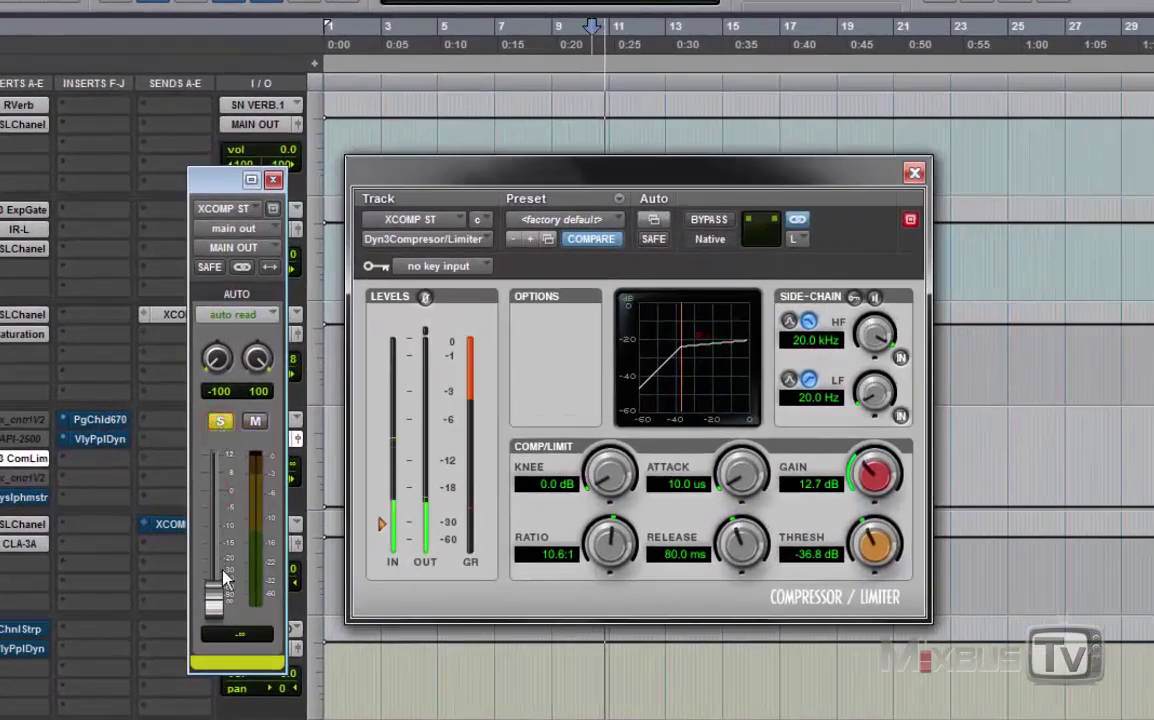
{"action": "left_click_drag", "start_coordinate": [214, 596], "coordinate": [219, 510]}
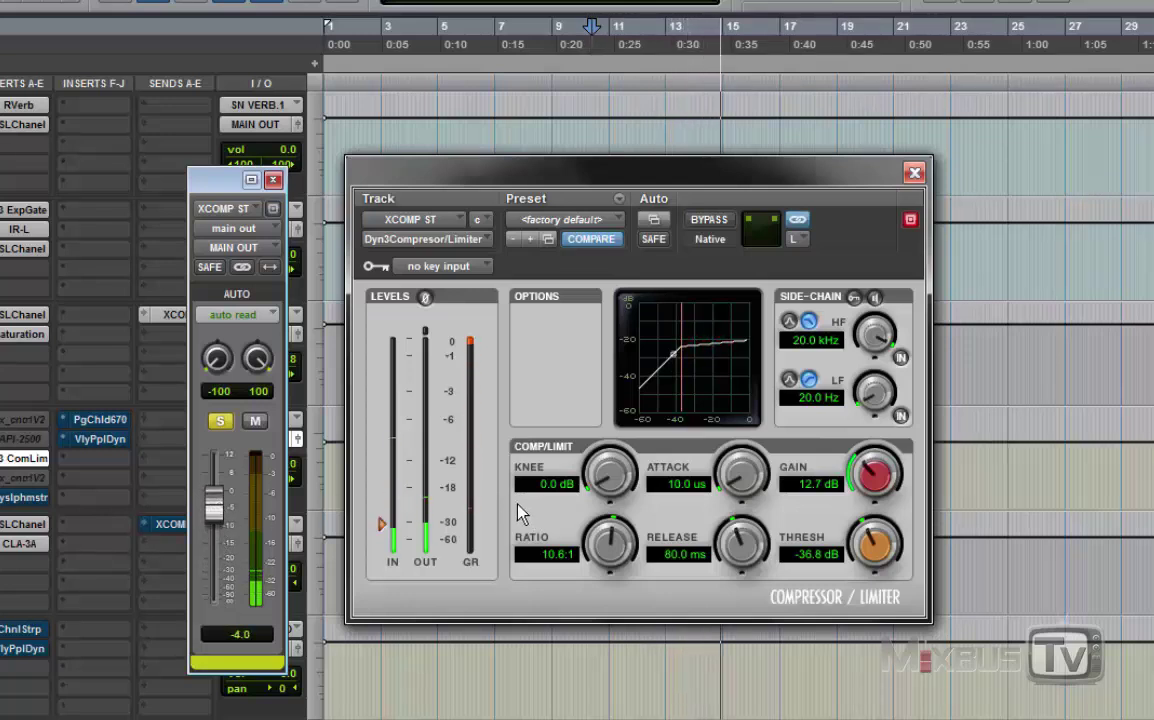
- Compare the drum sound with XCOMP ST muted and unmuted during playback
{"action": "left_click", "coordinate": [254, 422]}
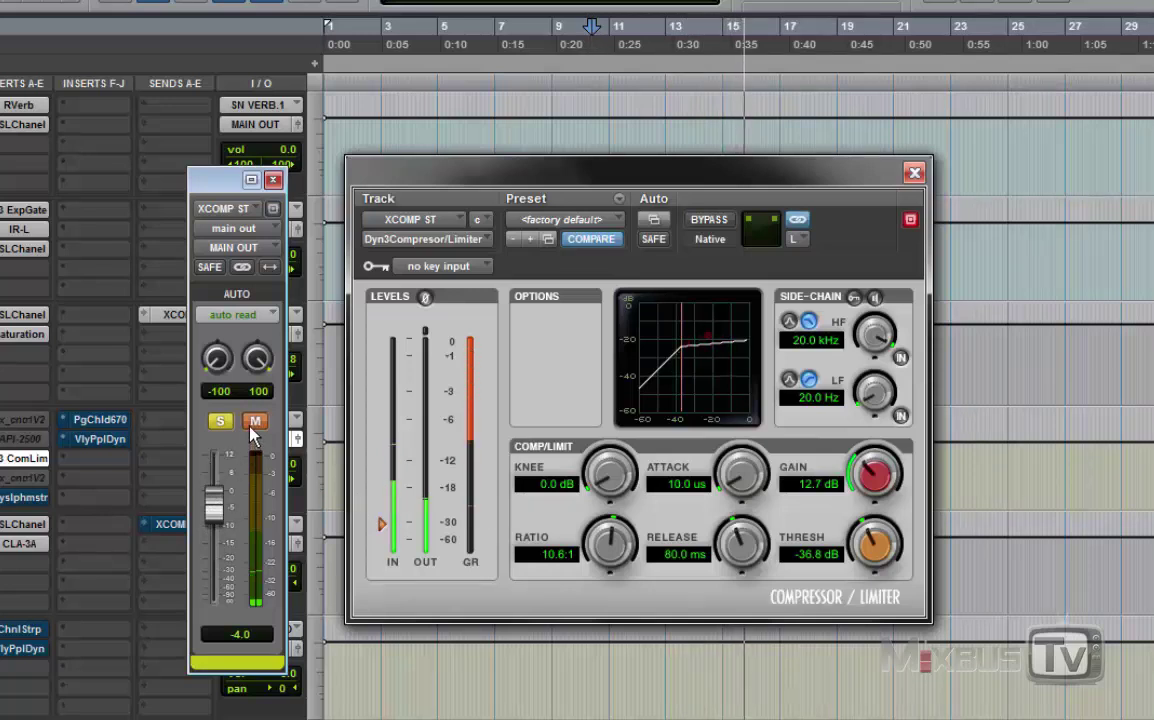
{"action": "left_click", "coordinate": [254, 422]}
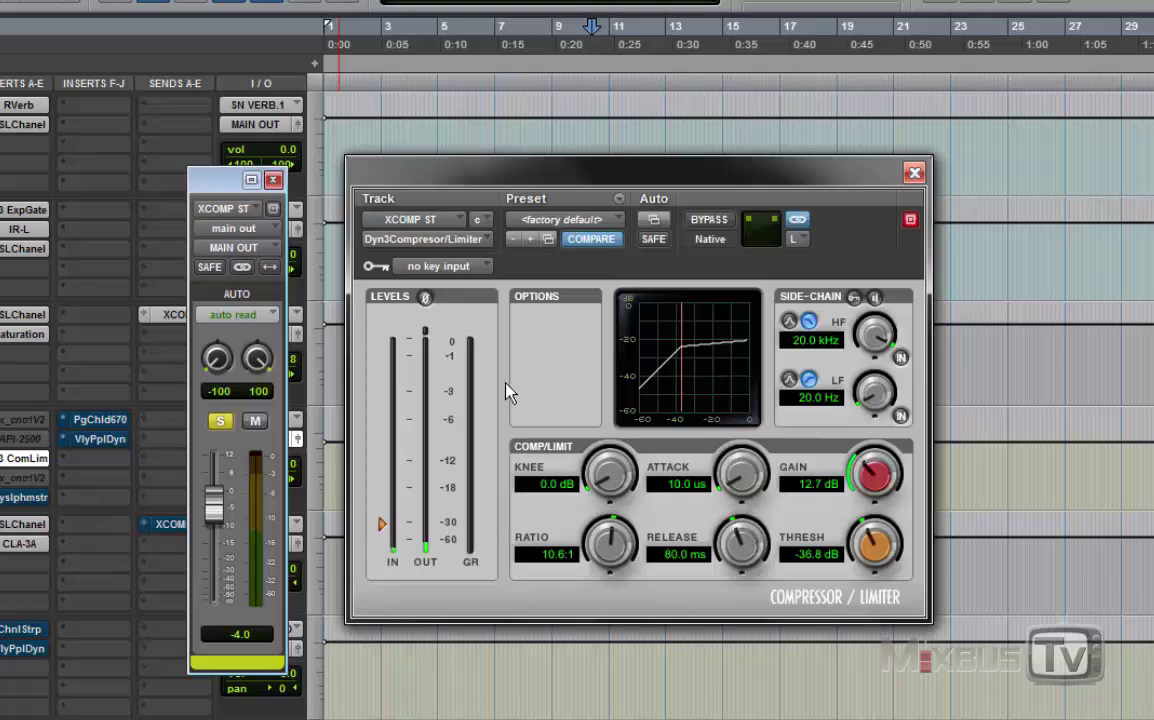
{"action": "key", "text": "space"}
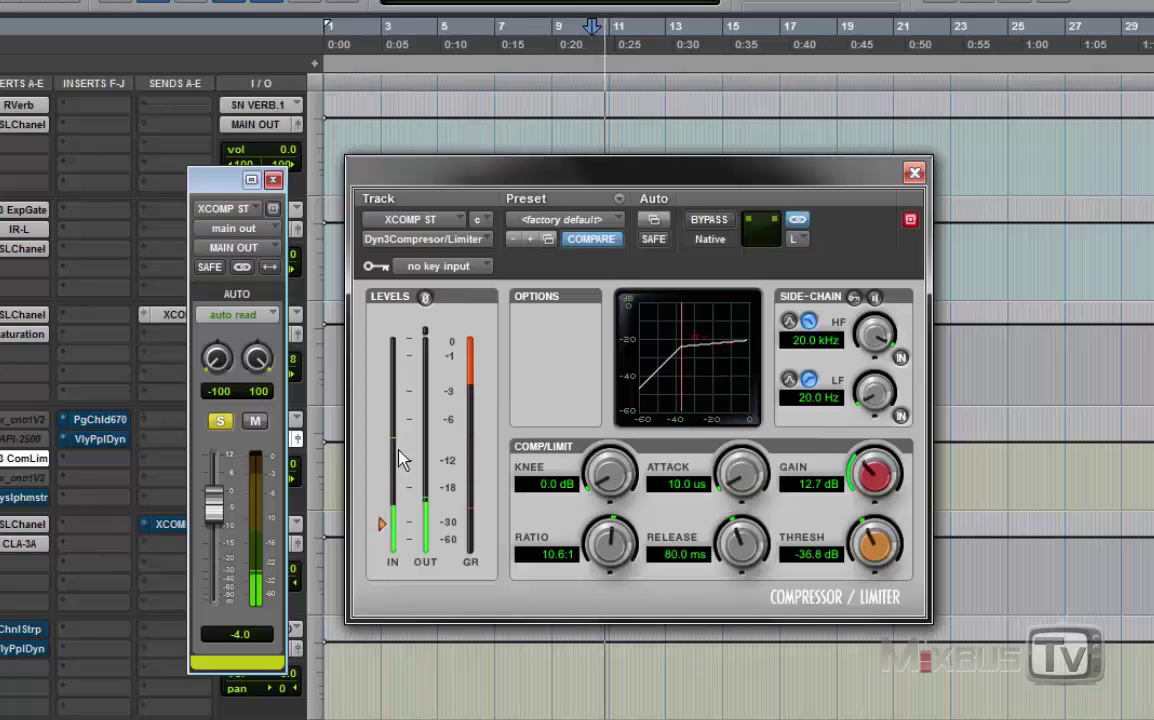
{"action": "key", "text": "space"}
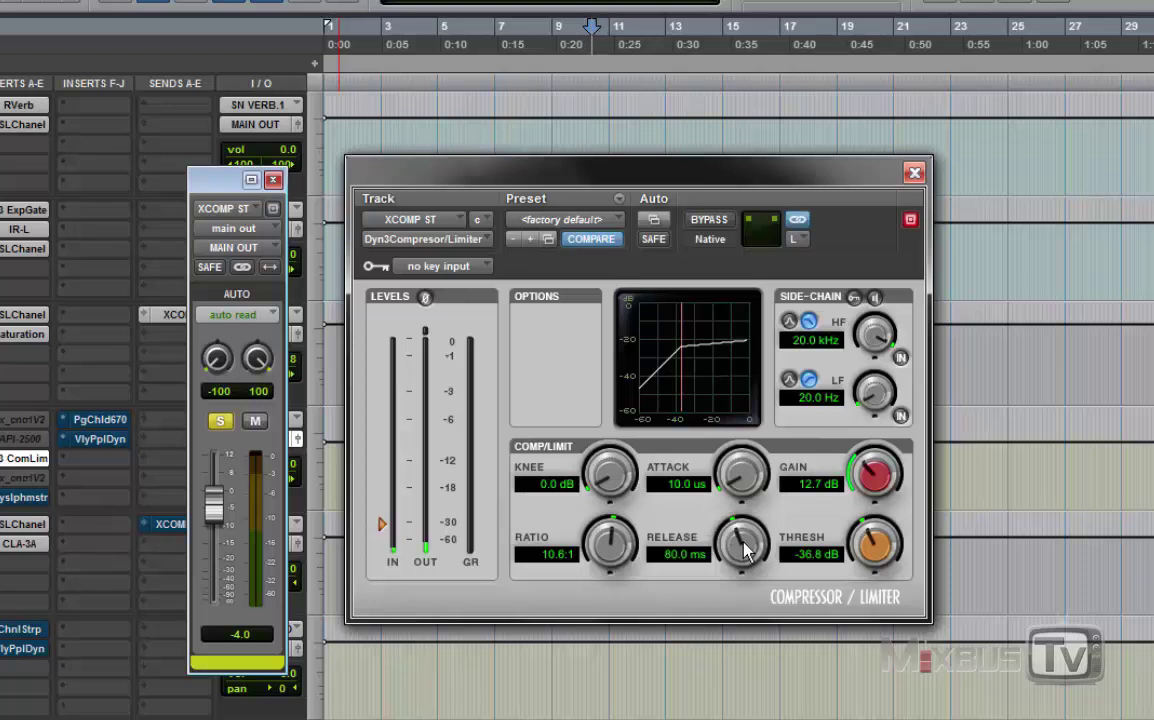
- Set the compressor's release to 5.0 ms and audition the result
{"action": "left_click_drag", "start_coordinate": [745, 550], "coordinate": [755, 715]}
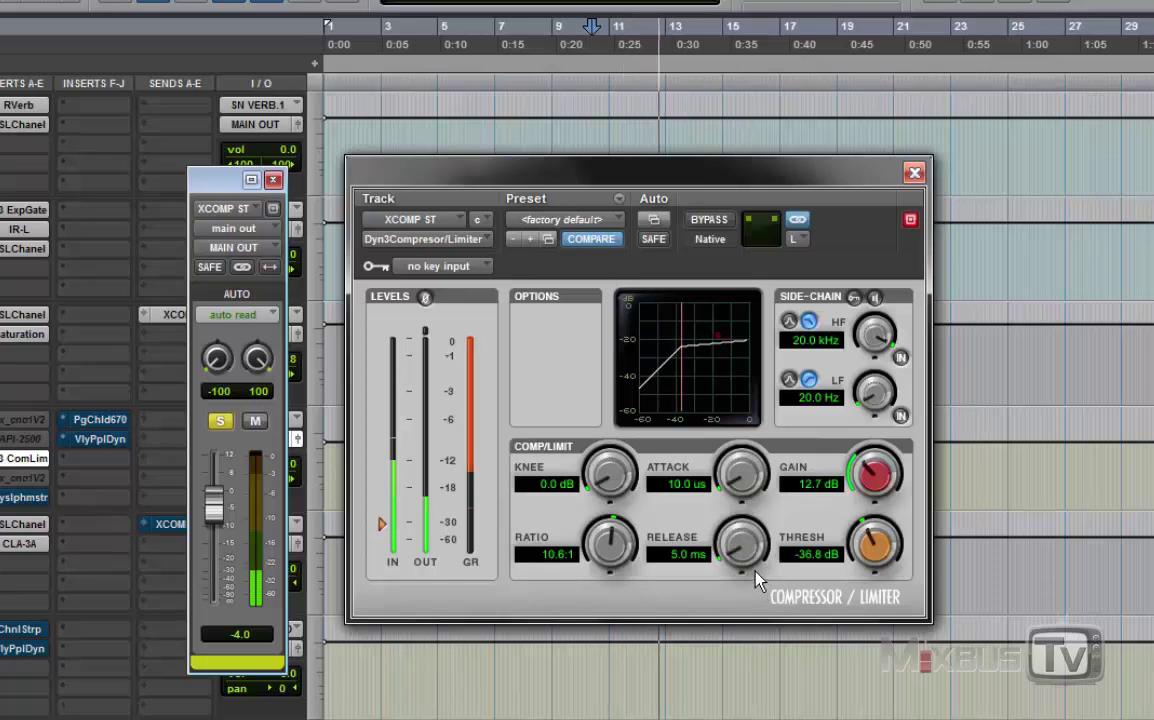
{"action": "key", "text": "space"}
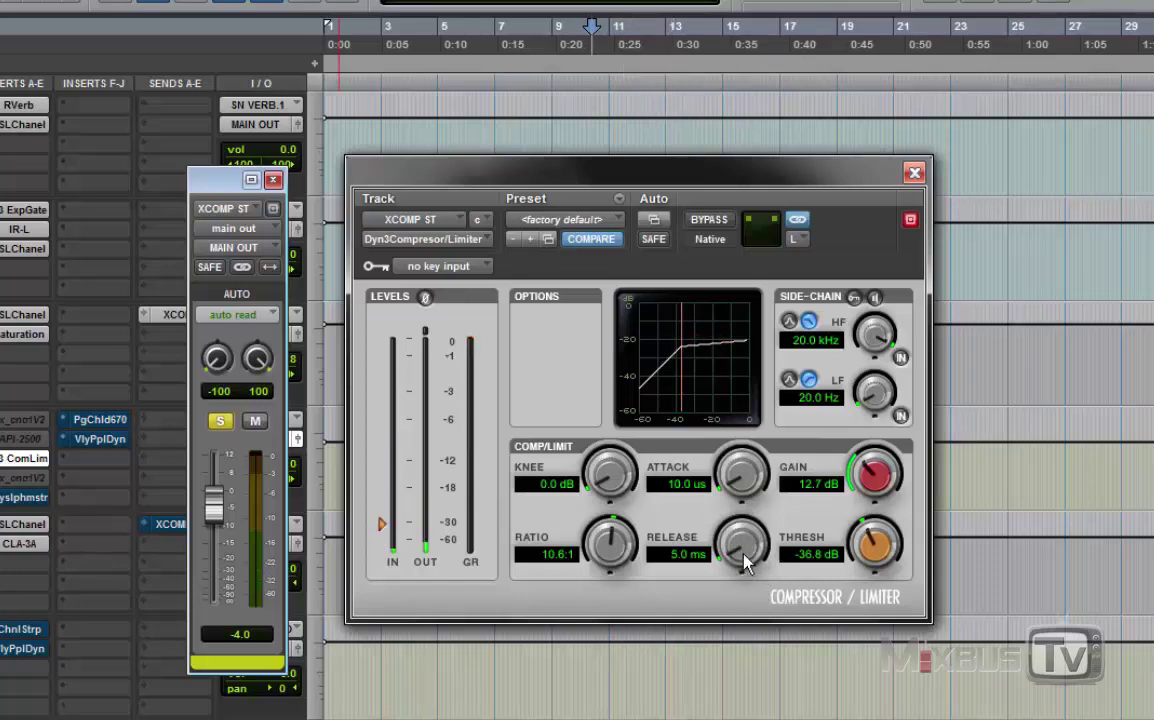
{"action": "key", "text": "space"}
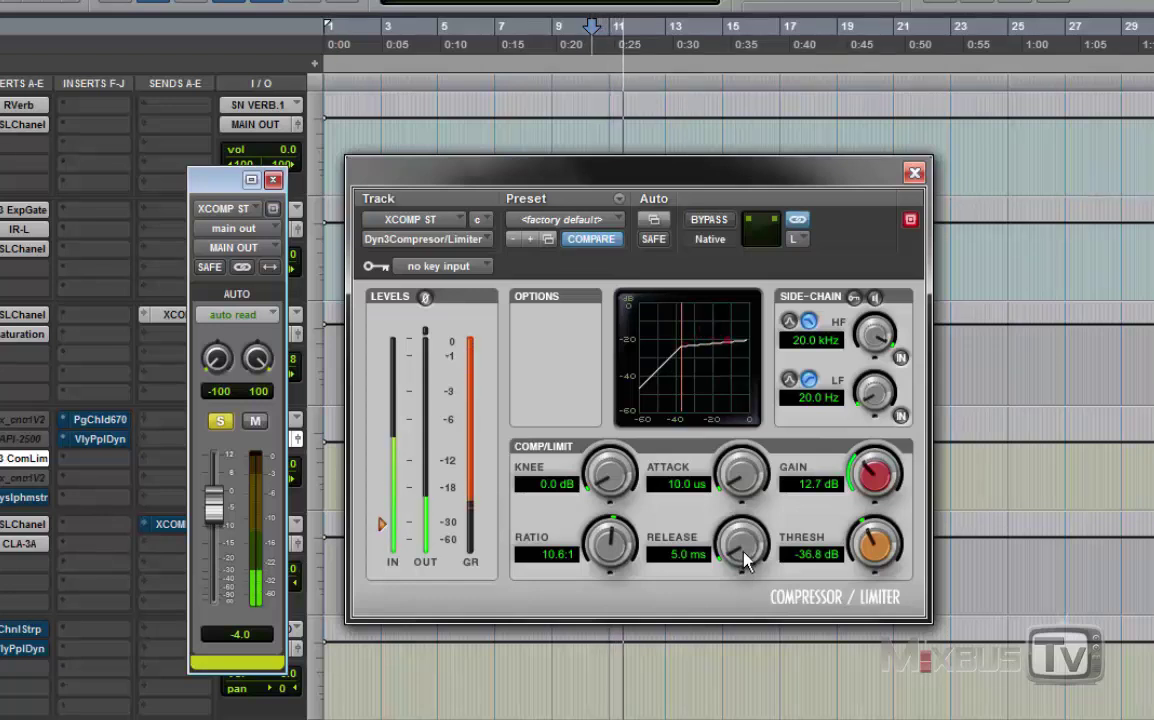
{"action": "key", "text": "space"}
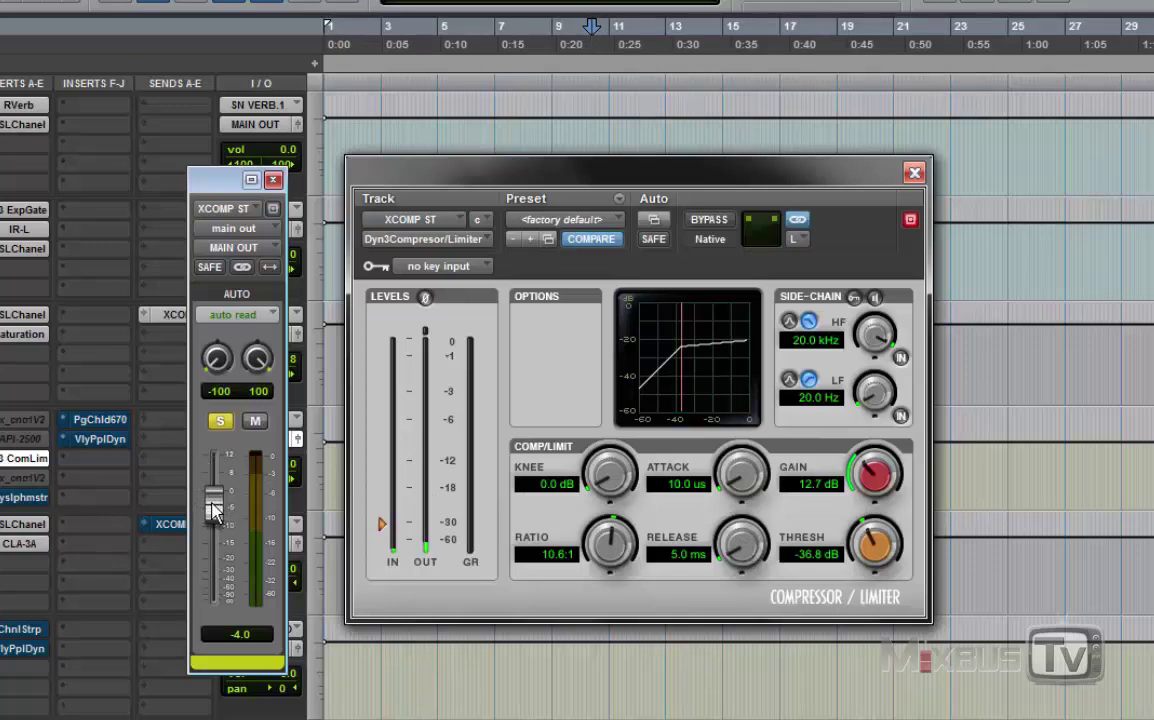
- Audition the parallel compression blend again and lower the XCOMP ST fader to -7.0 dB
{"action": "mouse_move", "coordinate": [214, 511]}
{"action": "left_mouse_down"}
{"action": "mouse_move", "coordinate": [219, 550]}
{"action": "mouse_move", "coordinate": [222, 510]}
{"action": "left_mouse_up"}
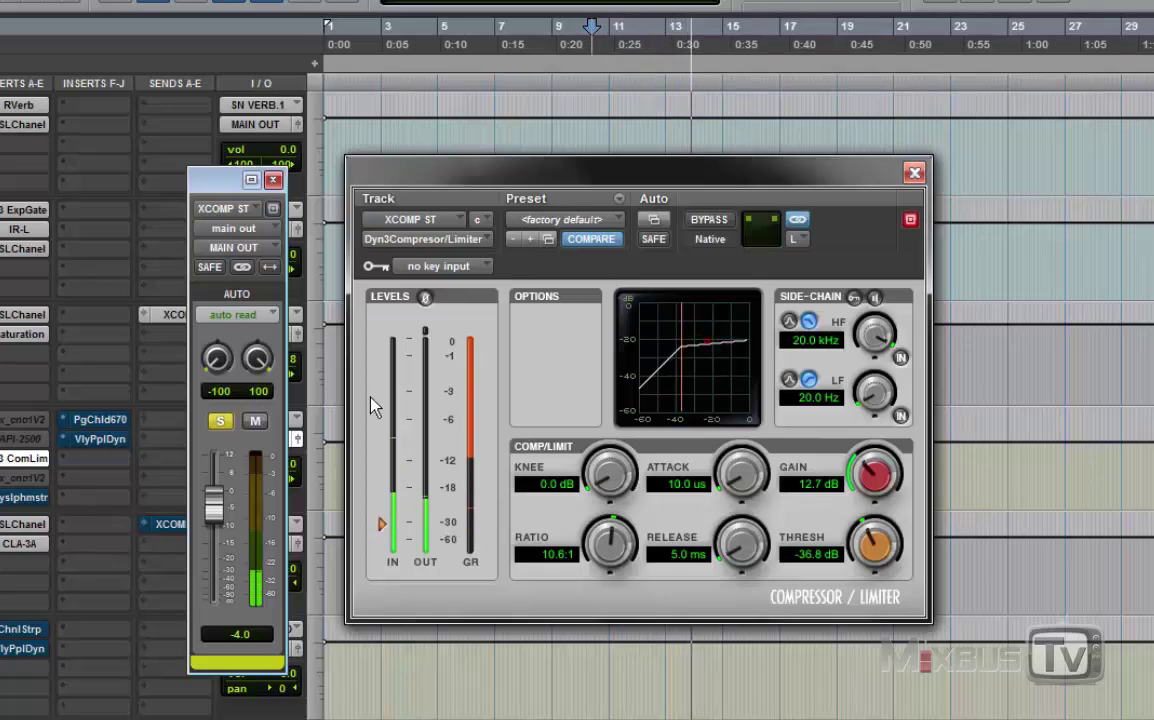
{"action": "key", "text": "space"}
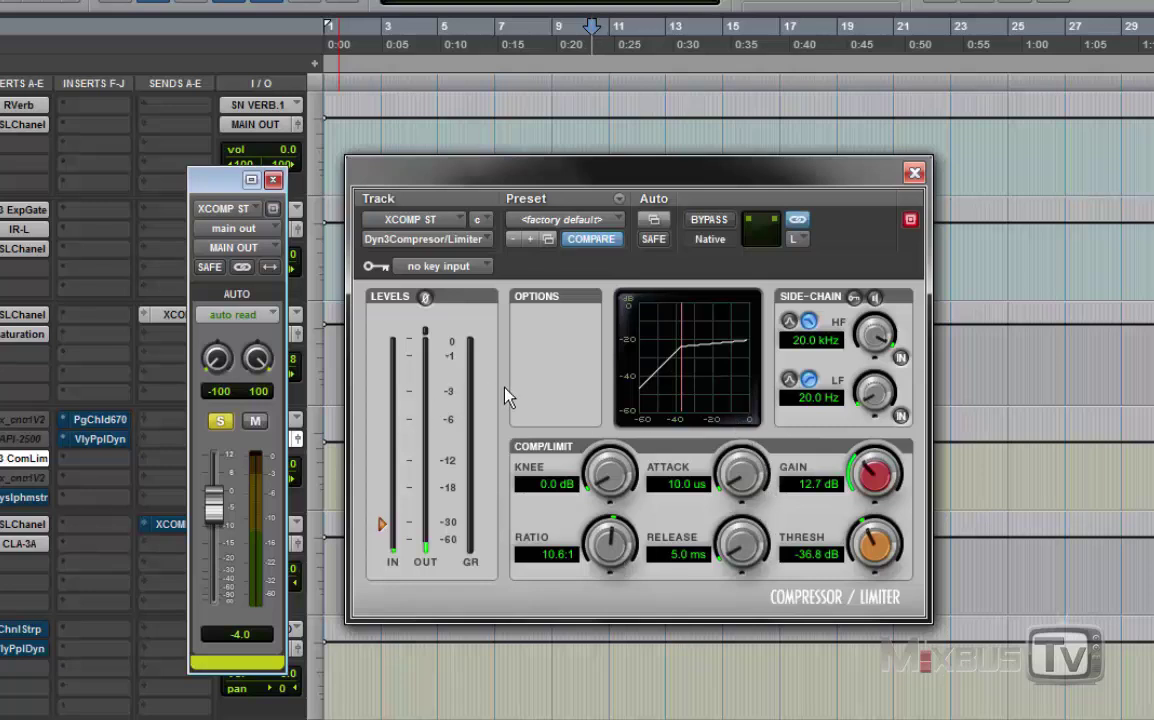
{"action": "key", "text": "space"}
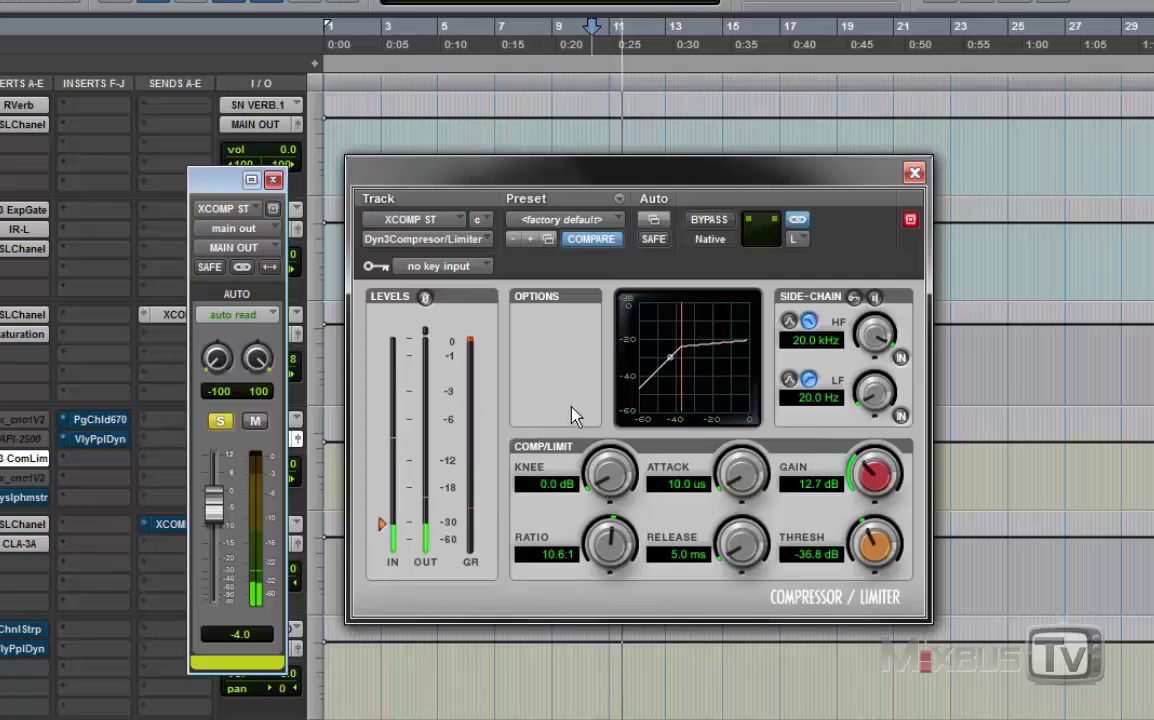
{"action": "mouse_move", "coordinate": [214, 506]}
{"action": "left_mouse_down"}
{"action": "mouse_move", "coordinate": [216, 530]}
{"action": "mouse_move", "coordinate": [217, 518]}
{"action": "left_mouse_up"}
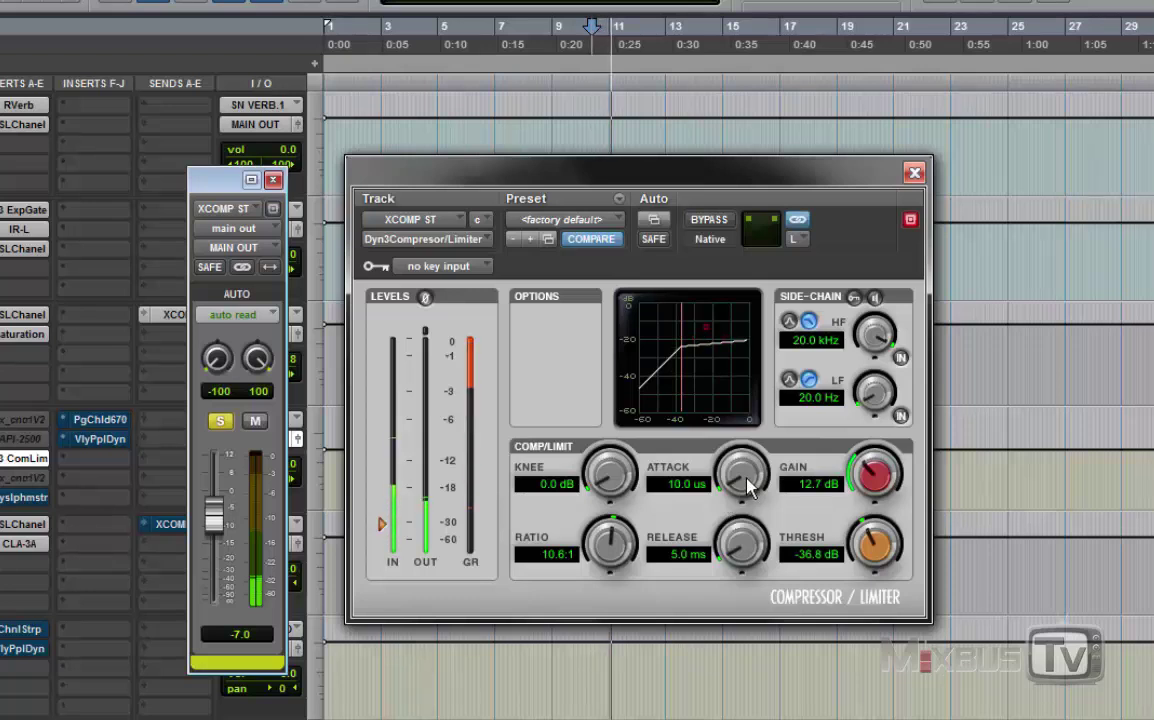
- Set the compressor's attack to 4.5 ms and its release to 218.4 ms during playback
{"action": "left_click_drag", "start_coordinate": [749, 486], "coordinate": [785, 312]}
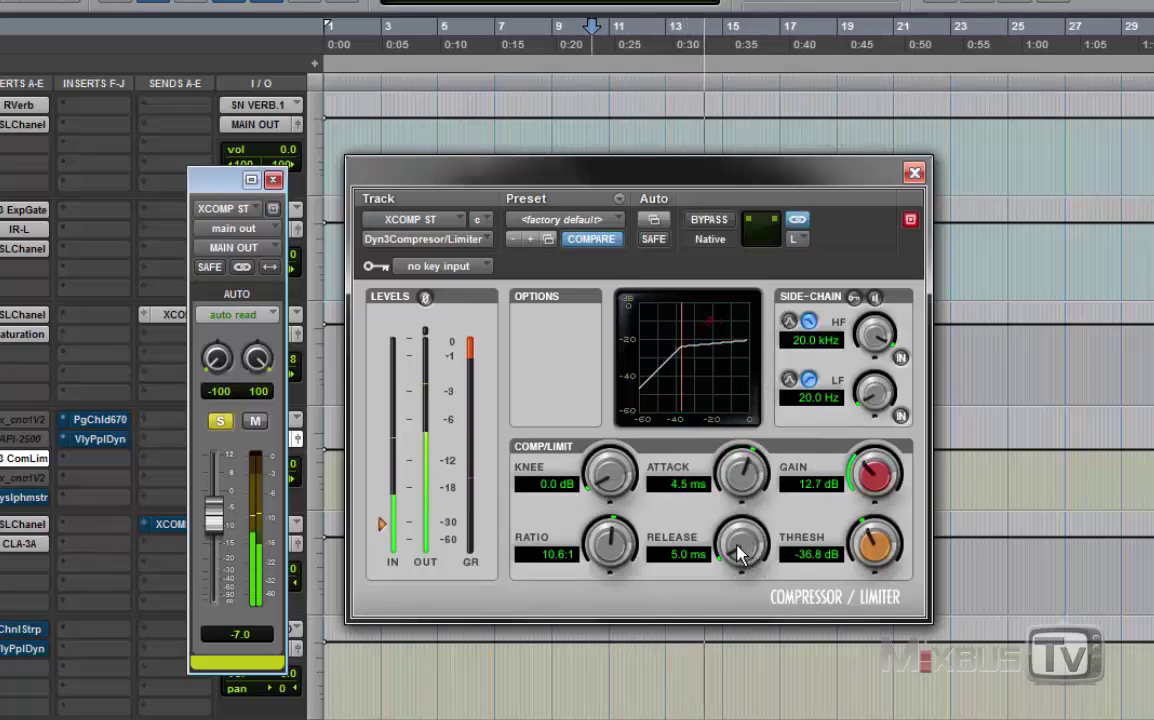
{"action": "left_click_drag", "start_coordinate": [740, 556], "coordinate": [755, 399]}
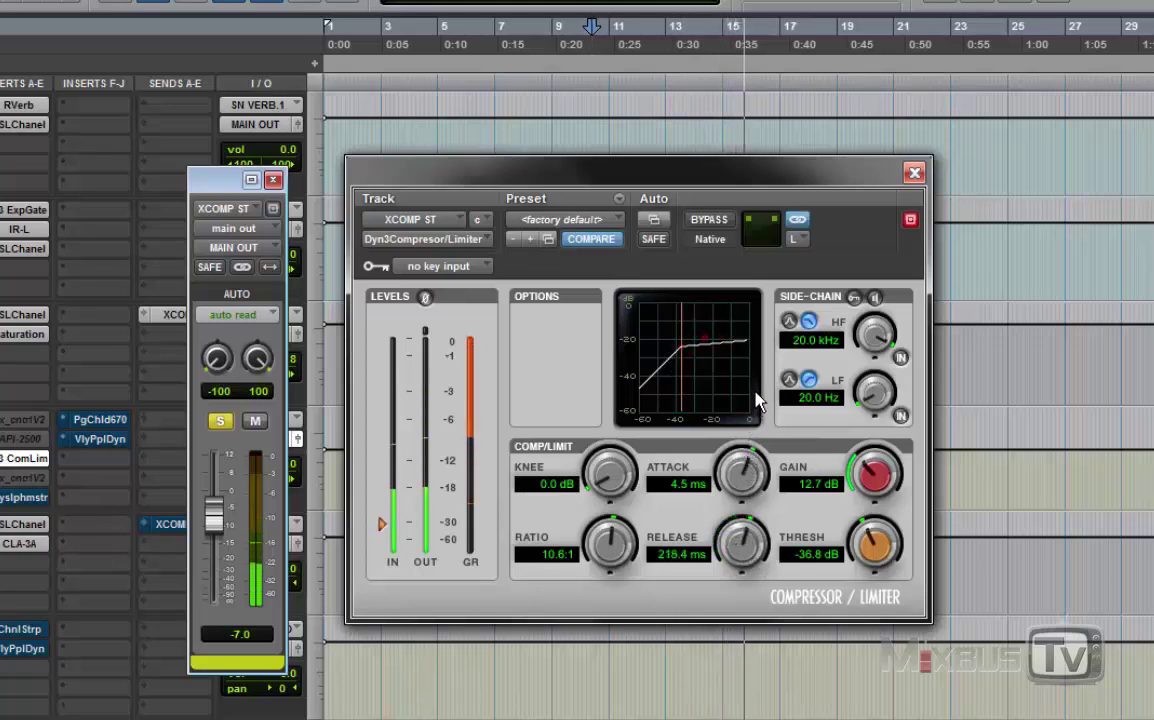
- Compare the drums with XCOMP ST muted and unmuted, restarting playback with the track unmuted
{"action": "left_click", "coordinate": [253, 421]}
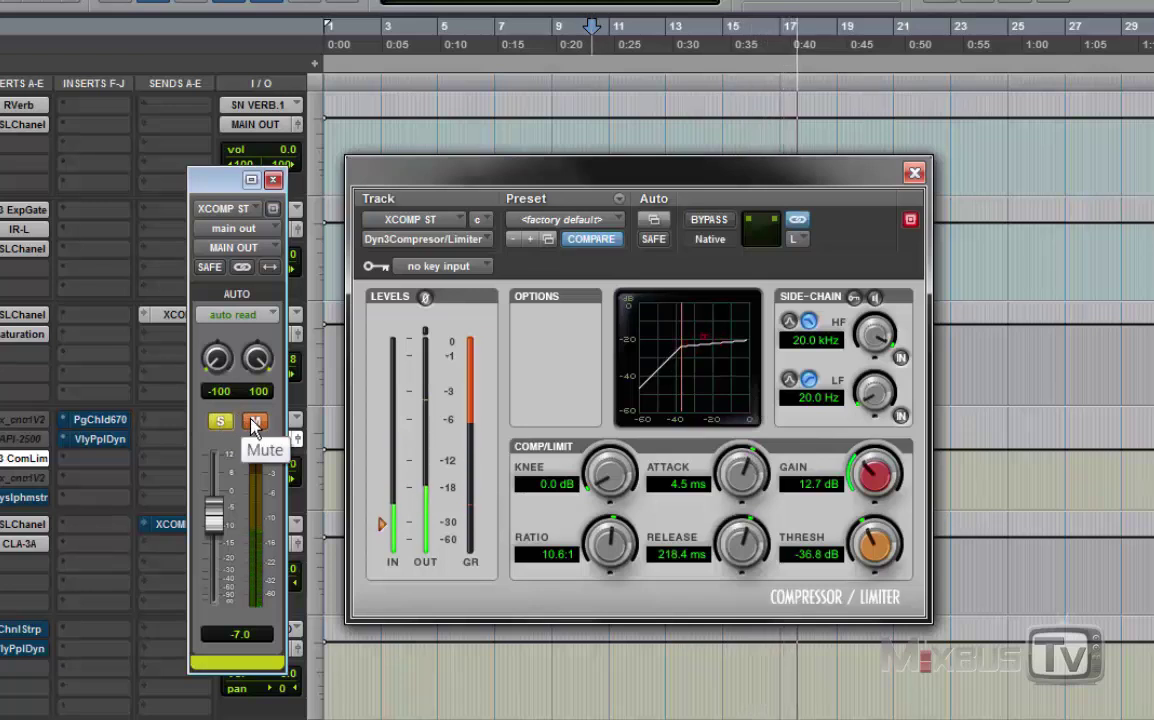
{"action": "key", "text": "space"}
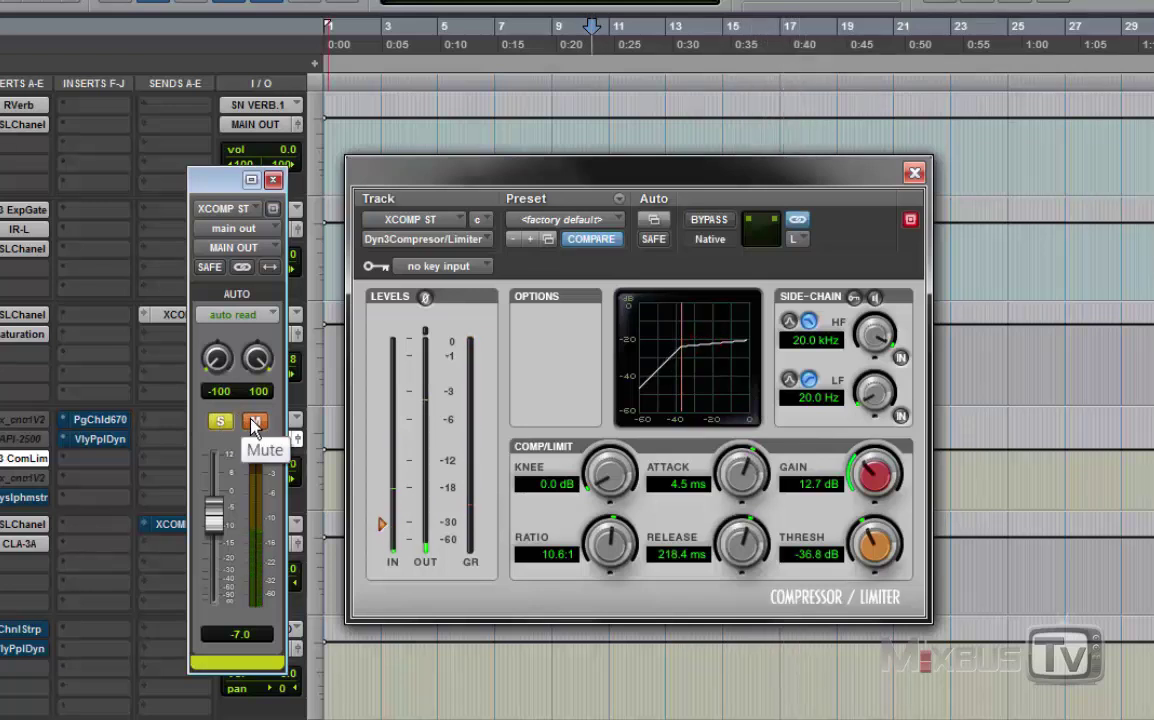
{"action": "left_click", "coordinate": [253, 423]}
{"action": "key", "text": "space"}
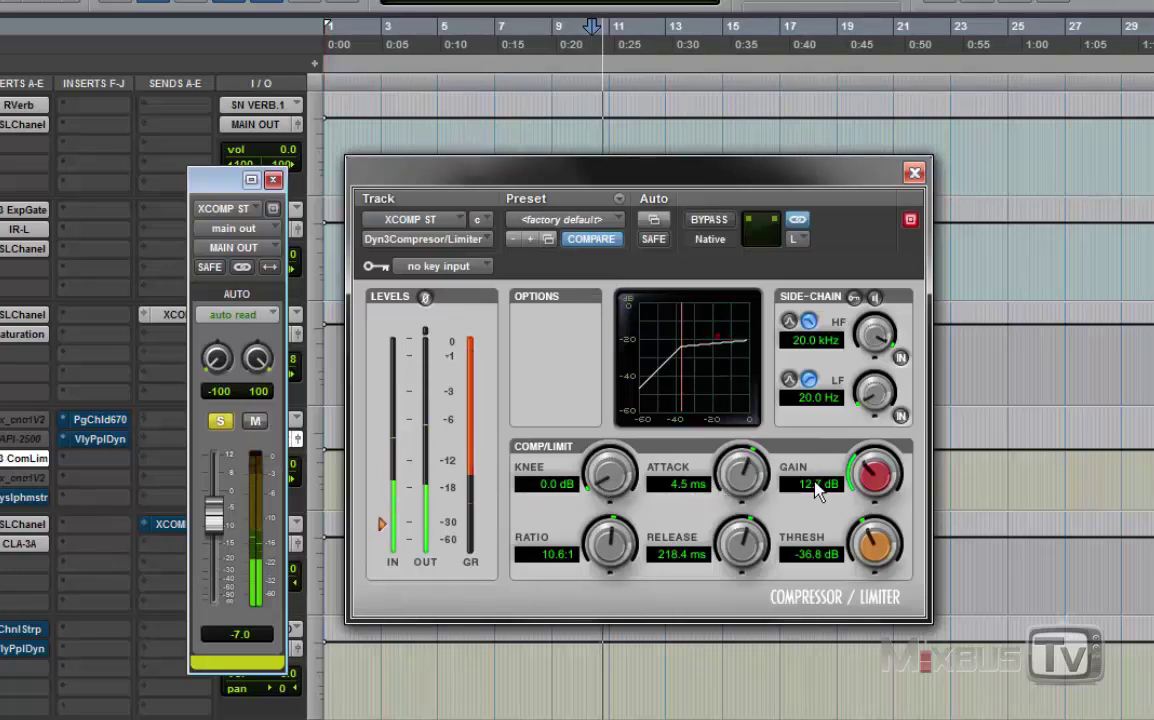
- Set the compressor's attack to 17.6 ms and audition the drums with XCOMP ST muted and unmuted
{"action": "left_click_drag", "start_coordinate": [752, 483], "coordinate": [758, 448]}
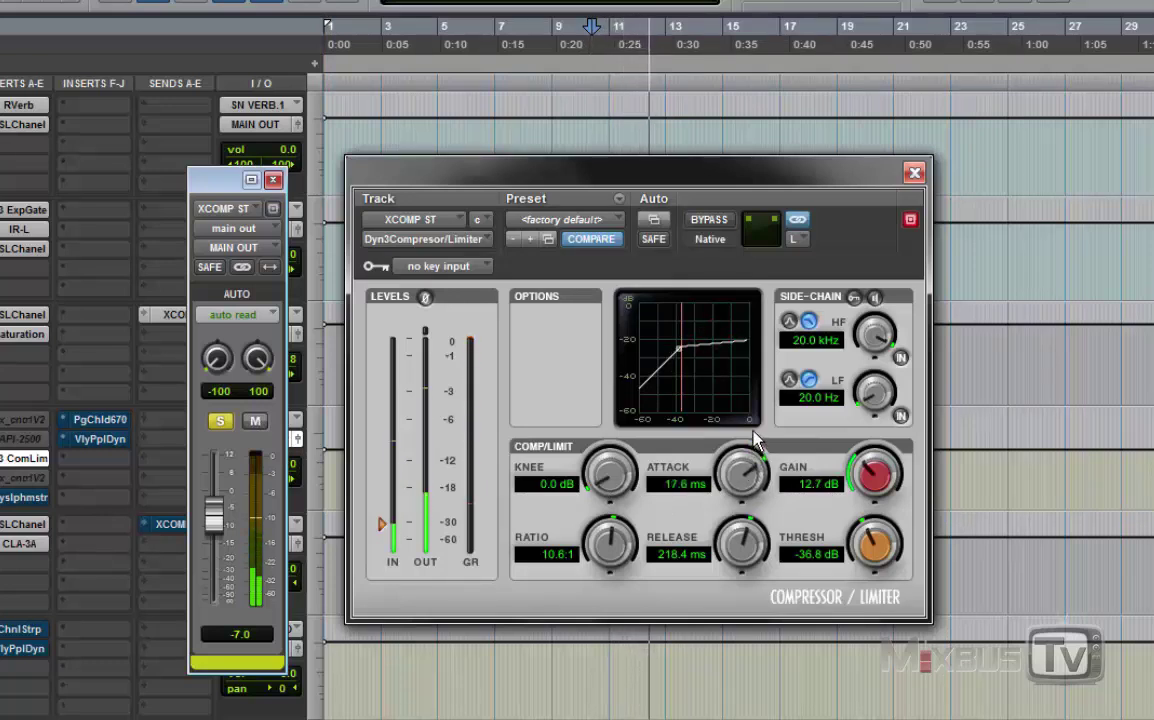
{"action": "left_click", "coordinate": [255, 422]}
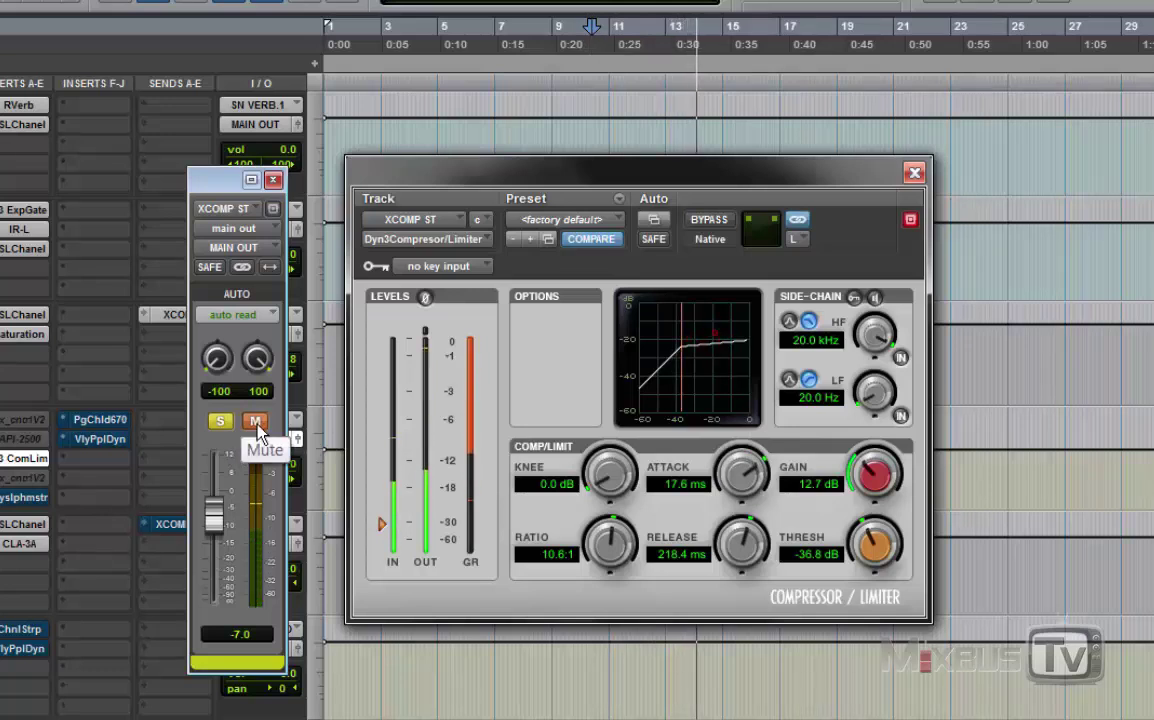
{"action": "left_click", "coordinate": [256, 423]}
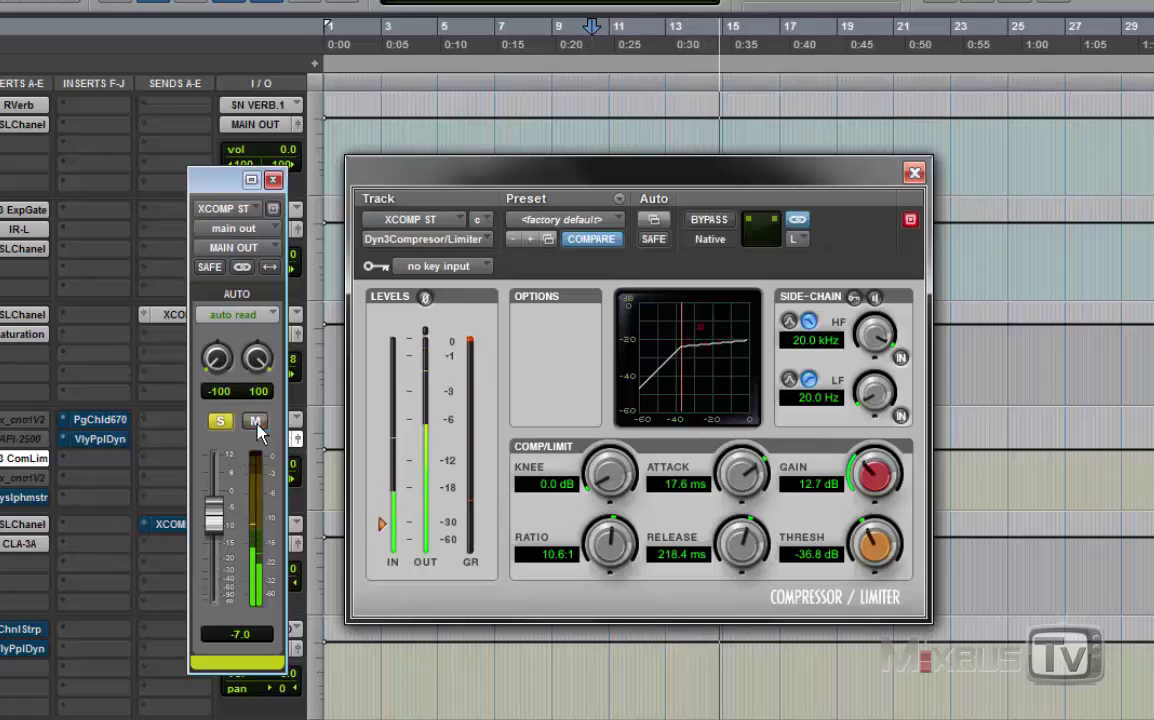
{"action": "key", "text": "space"}
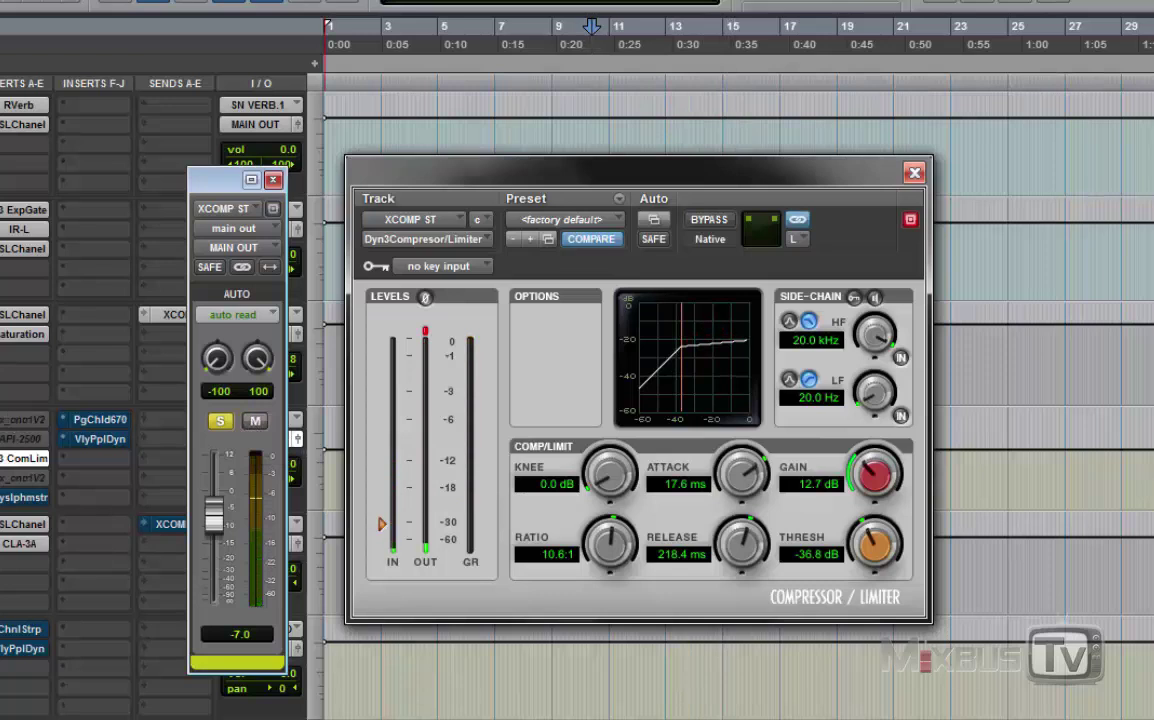
{"action": "key", "text": "space"}
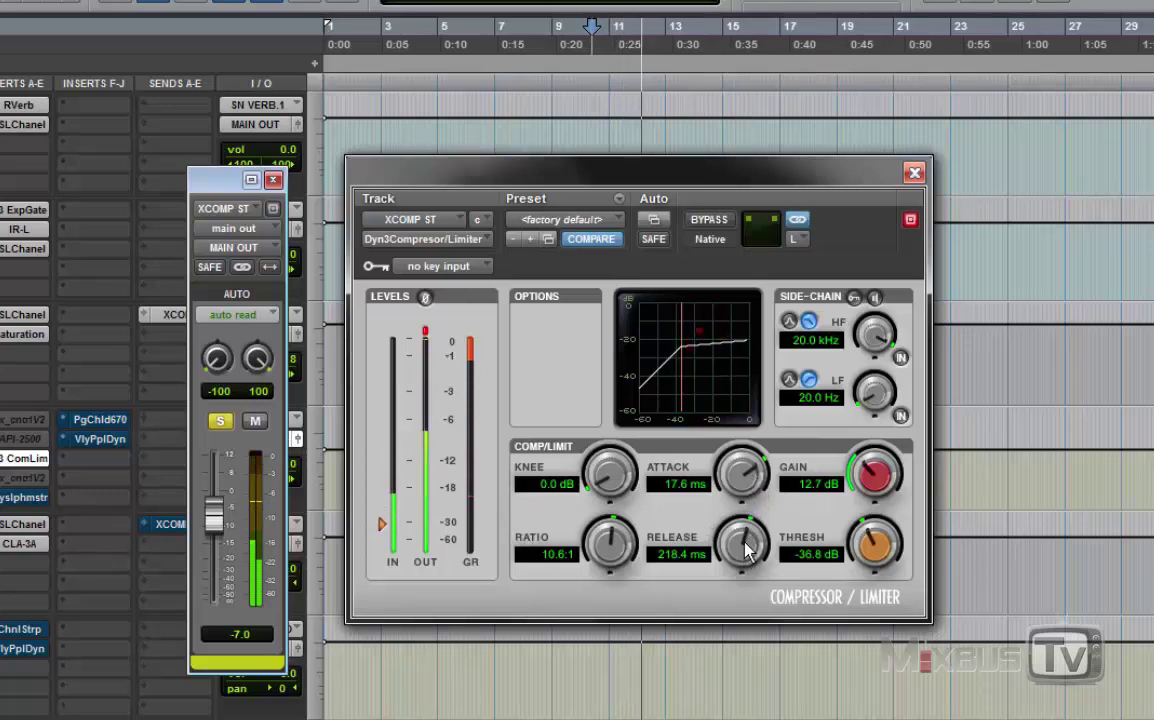
{"action": "key", "text": "space"}
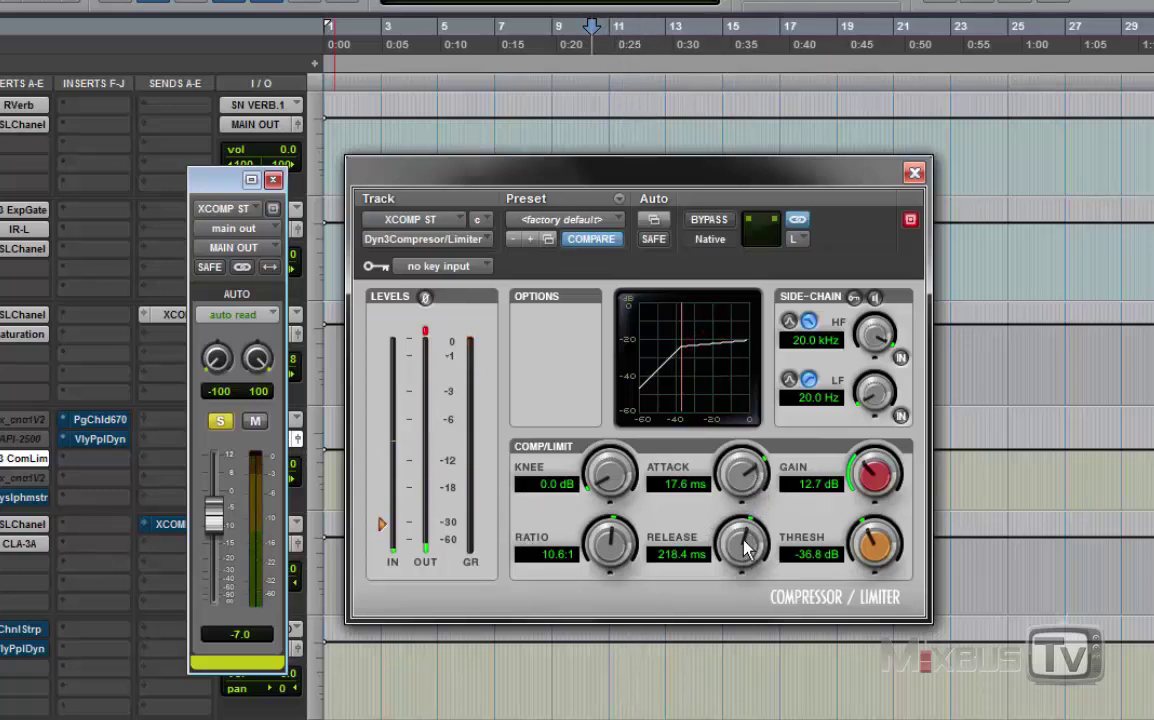
- Set the compressor's release to 310.2 ms and its attack to 40.2 ms while auditioning the drums
{"action": "left_click_drag", "start_coordinate": [745, 548], "coordinate": [745, 535]}
{"action": "key", "text": "space"}
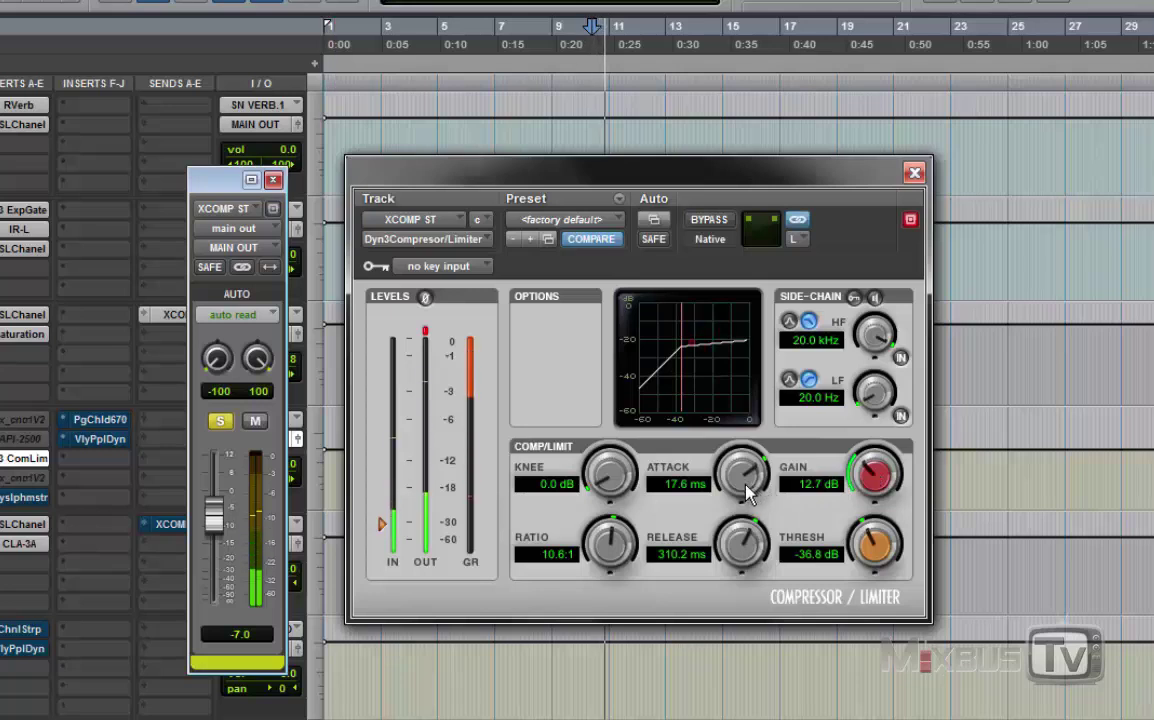
{"action": "left_click_drag", "start_coordinate": [755, 497], "coordinate": [753, 470]}
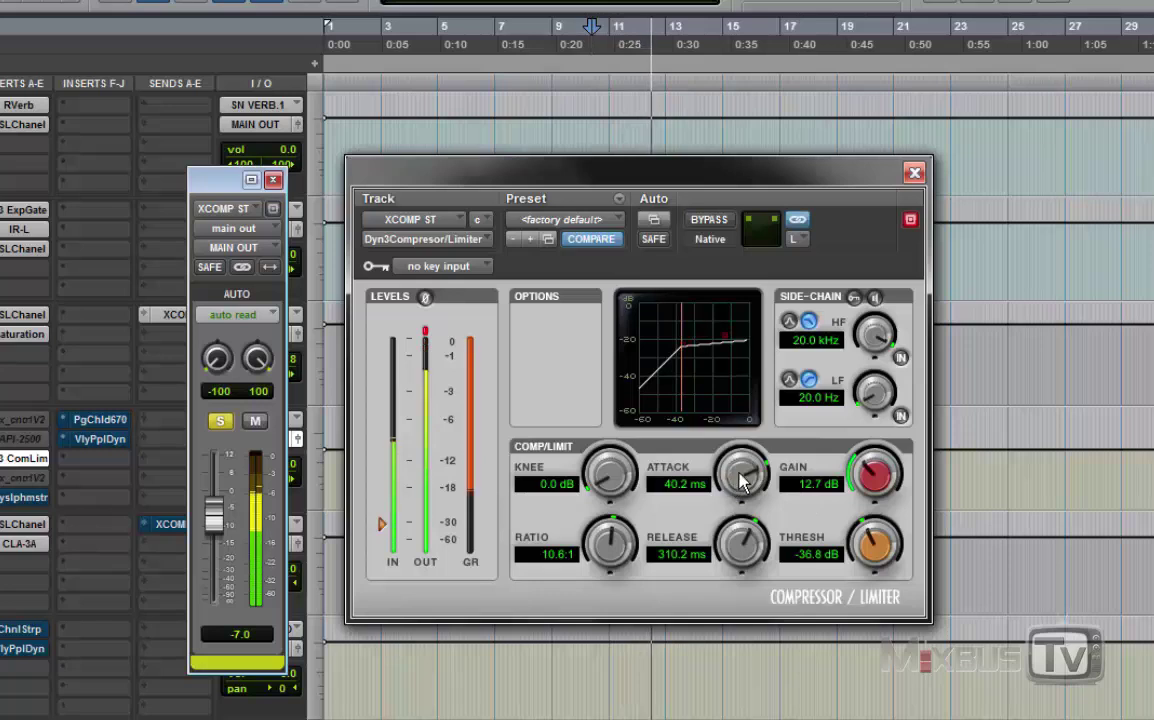
- Audition the fastest attack and release, 10.0 us and 5.0 ms, against slower settings of 18.5 ms and 479.0 ms
{"action": "left_click_drag", "start_coordinate": [740, 478], "coordinate": [752, 609]}
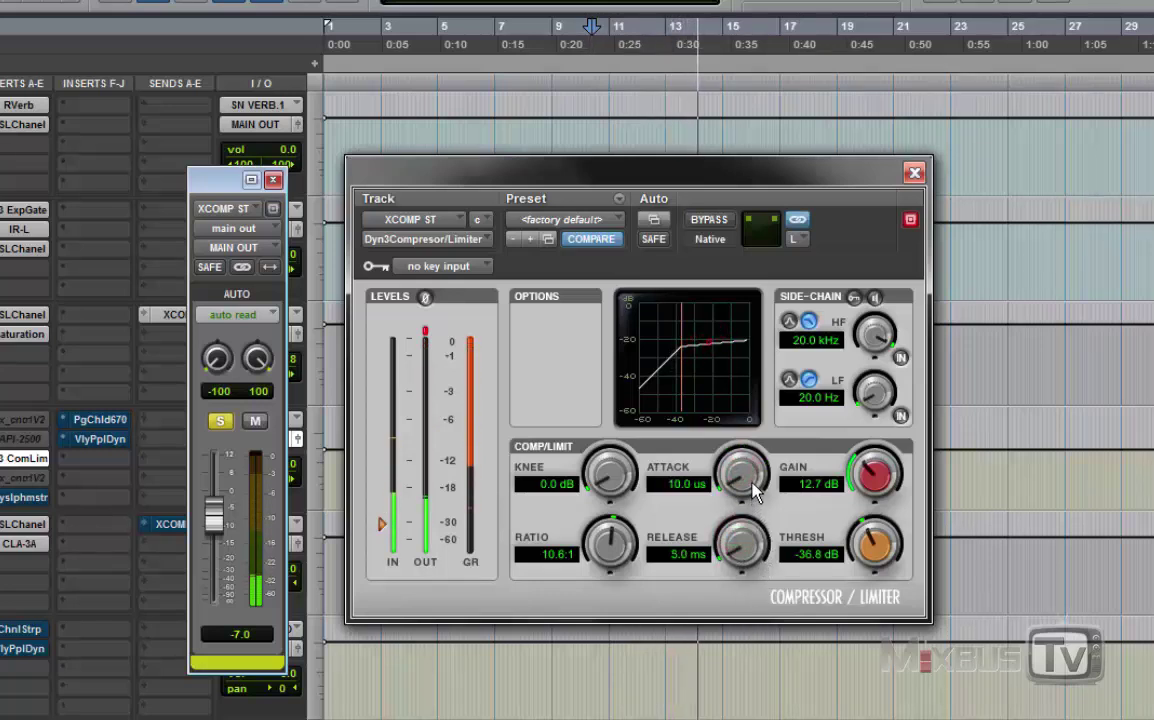
{"action": "left_click_drag", "start_coordinate": [755, 486], "coordinate": [755, 446]}
{"action": "left_click_drag", "start_coordinate": [743, 557], "coordinate": [772, 400]}
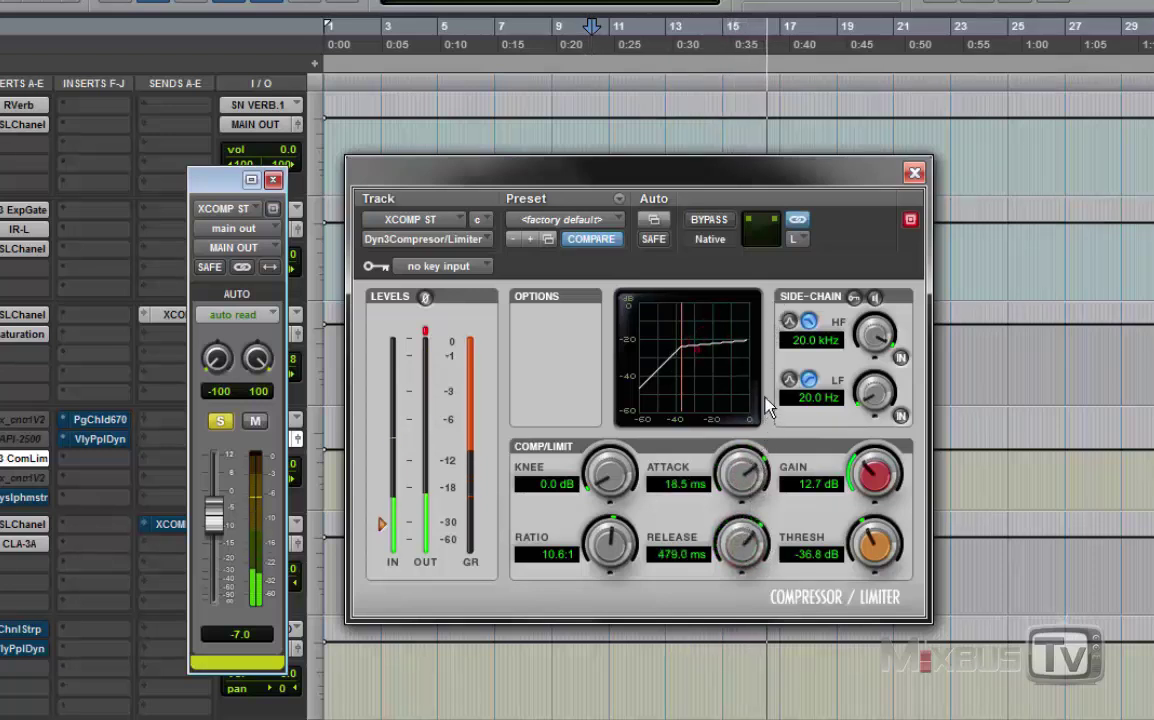
- Try a compressor attack of 12.6 ms and settle on 18.1 ms while replaying the drums
{"action": "left_click_drag", "start_coordinate": [746, 474], "coordinate": [750, 492]}
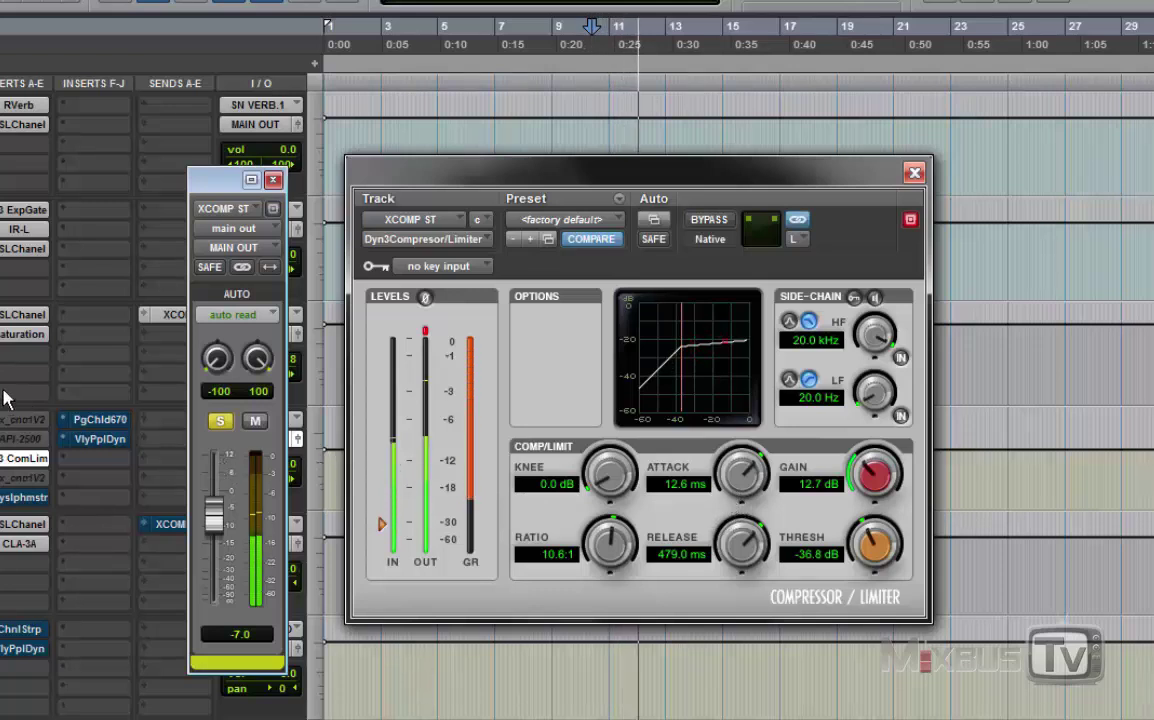
{"action": "key", "text": "space"}
{"action": "key", "text": "space"}
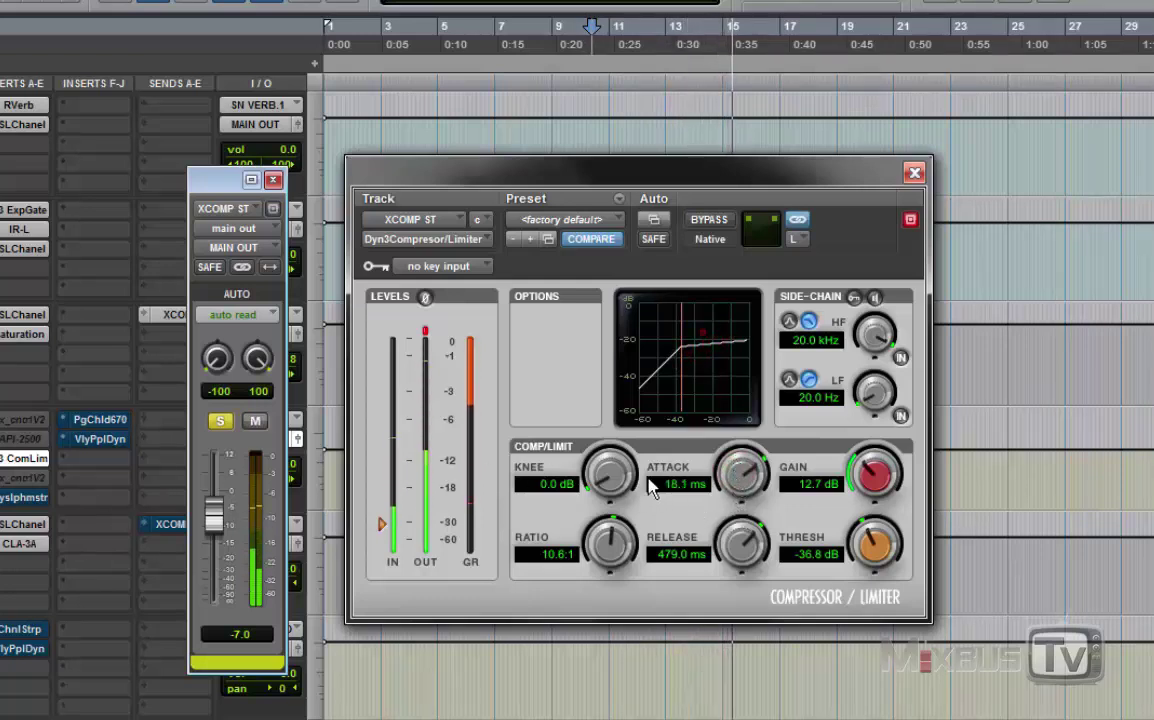
- Try compressor releases of 285.3 ms and 5.0 ms, settle on 440.6 ms, and stop playback
{"action": "left_click_drag", "start_coordinate": [740, 543], "coordinate": [724, 586]}
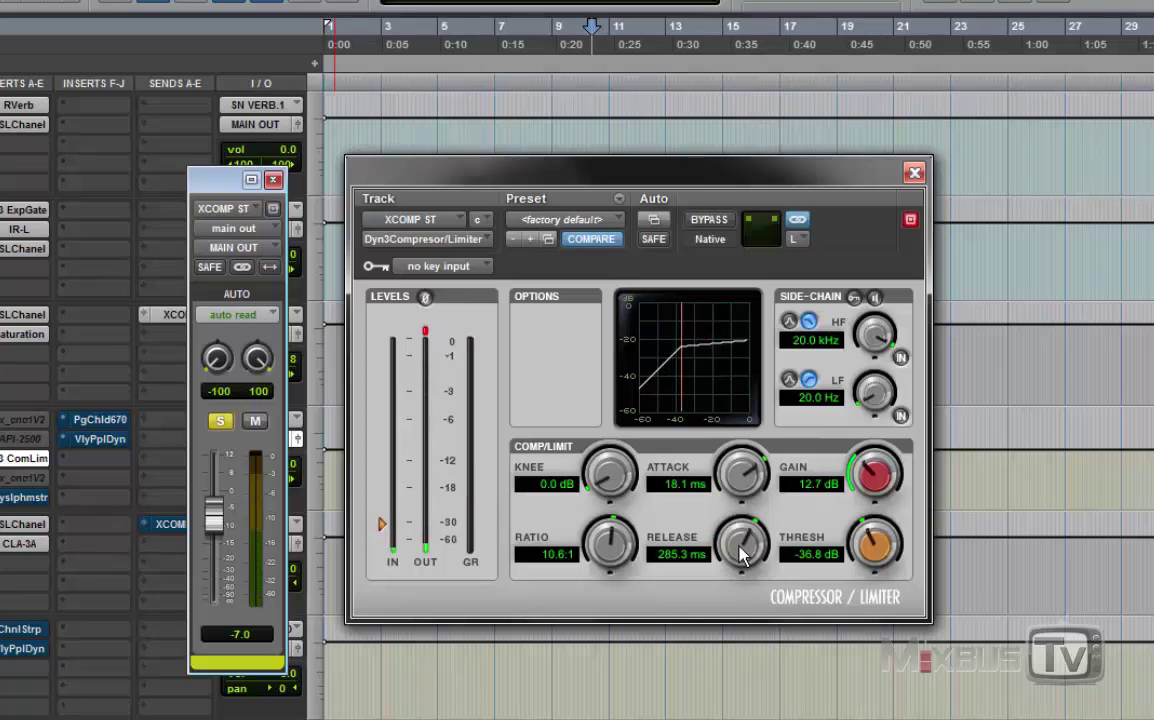
{"action": "left_click_drag", "start_coordinate": [742, 556], "coordinate": [738, 715]}
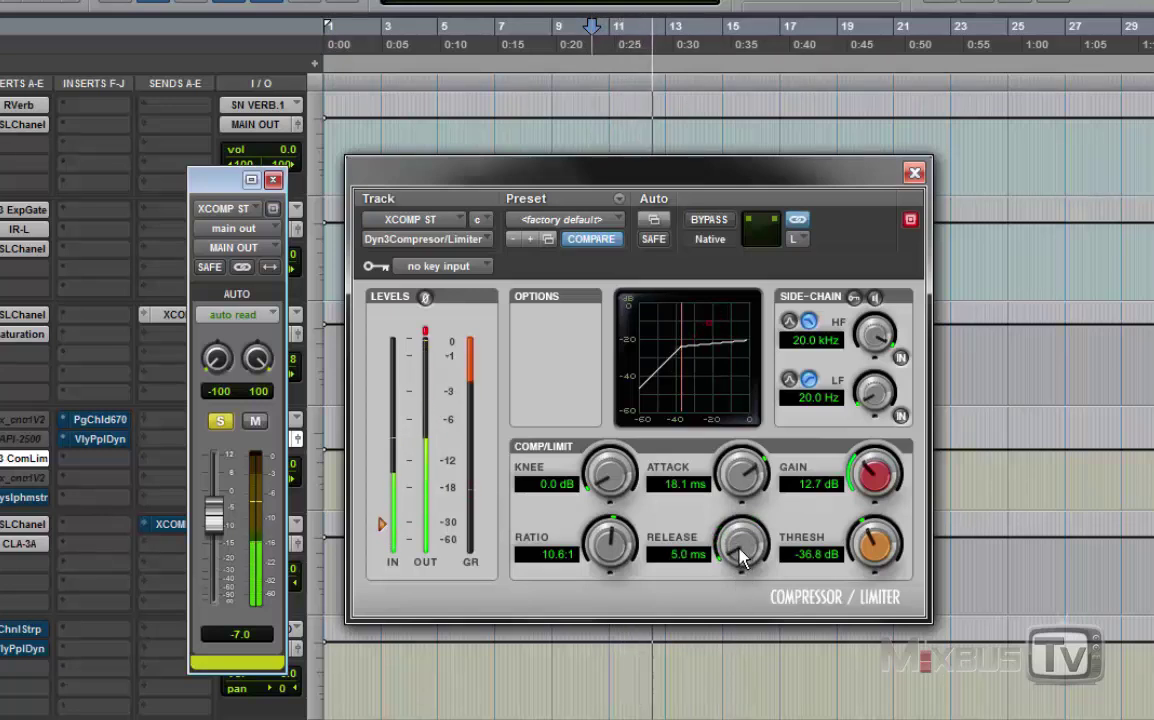
{"action": "left_click_drag", "start_coordinate": [742, 556], "coordinate": [765, 393]}
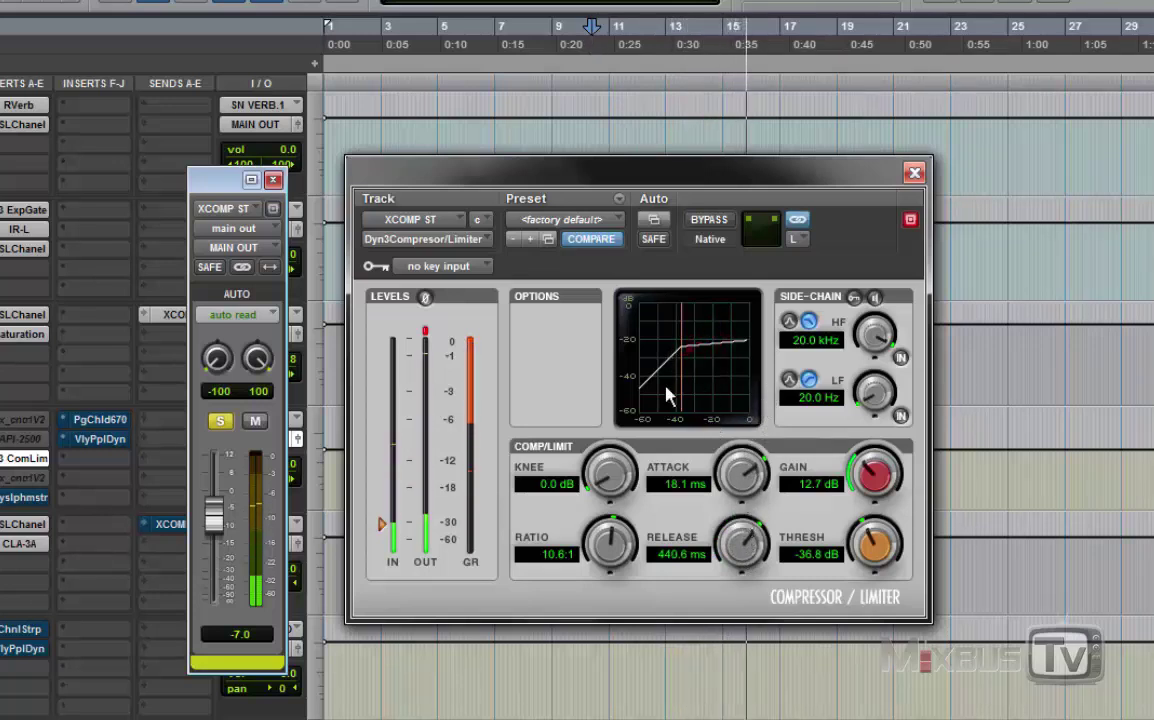
{"action": "key", "text": "space"}
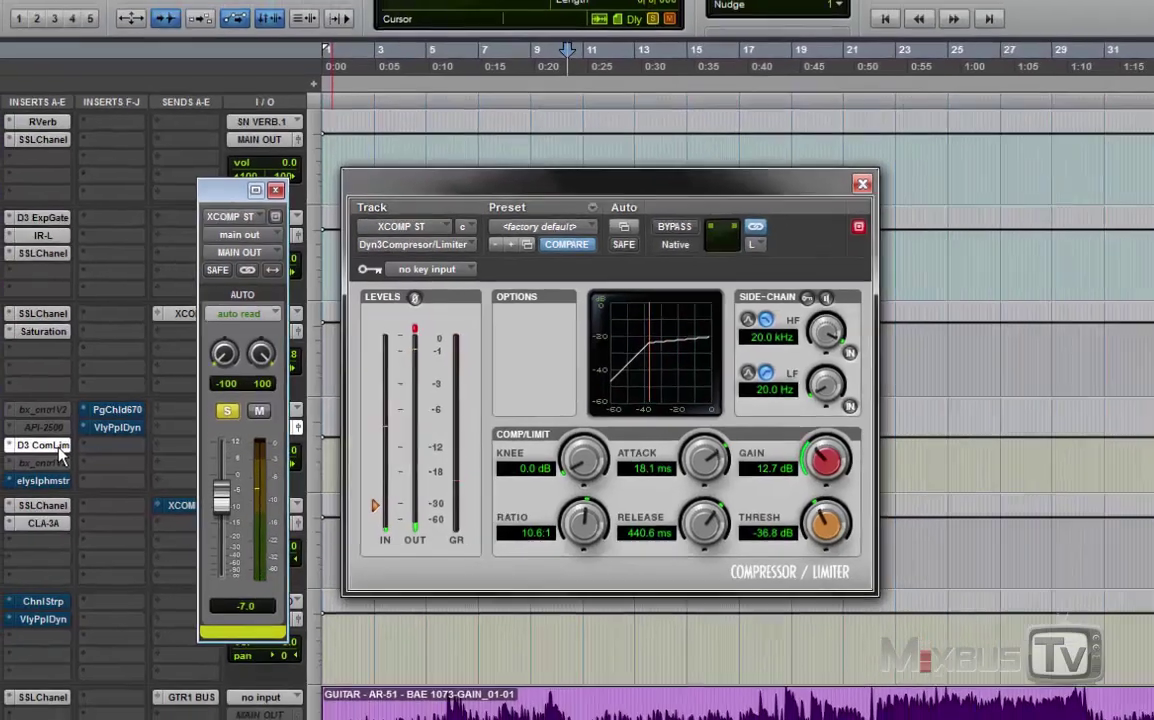
- Bypass the D3 ComLim insert on XCOMP ST and enable the PuigChild 670 instead, with its window open beside the fader
{"action": "right_click", "coordinate": [36, 463]}
{"action": "left_click", "coordinate": [85, 466]}
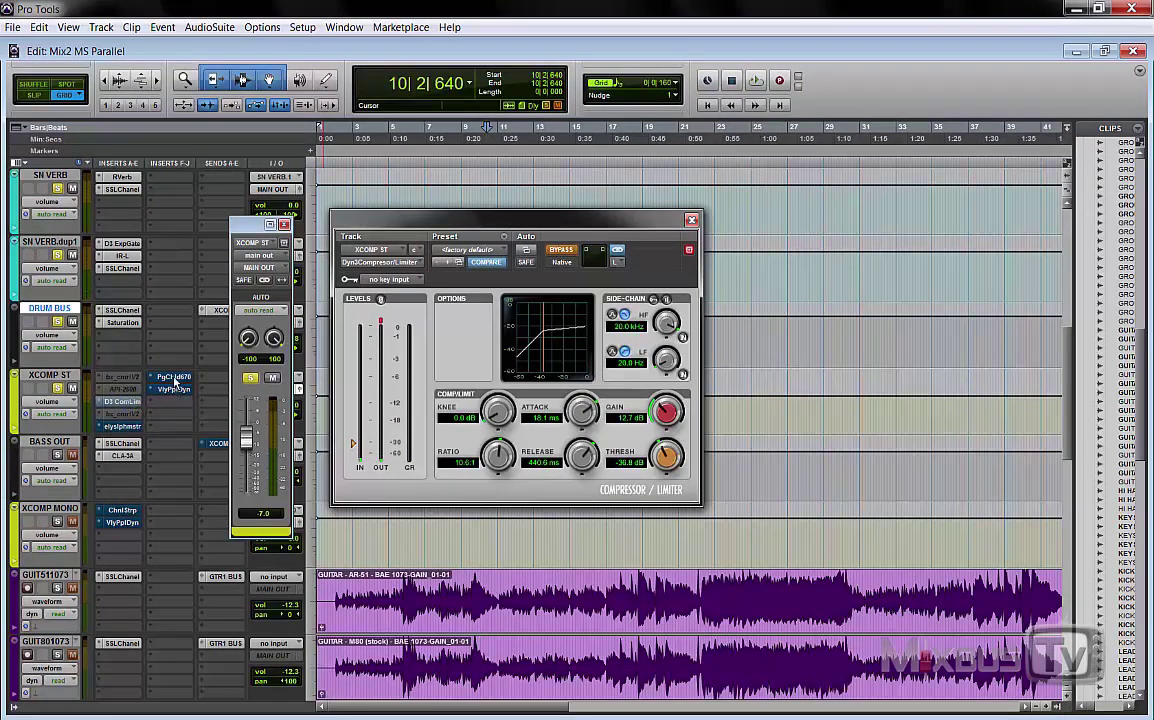
{"action": "right_click", "coordinate": [175, 381]}
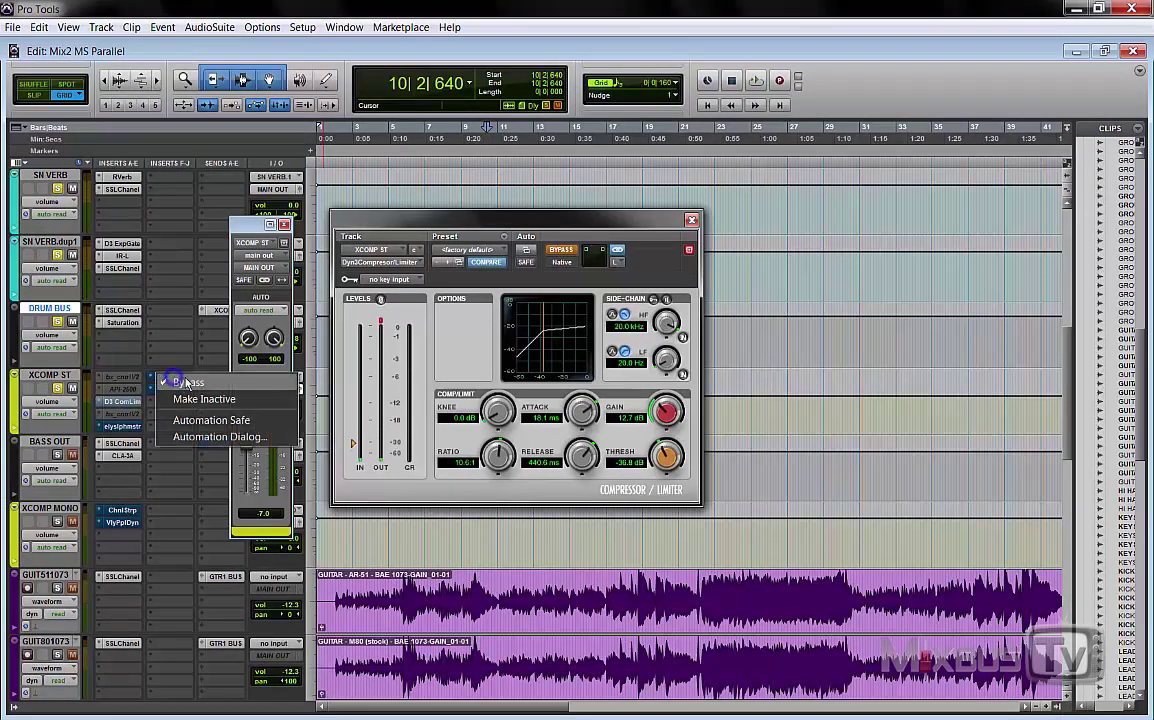
{"action": "left_click", "coordinate": [192, 398]}
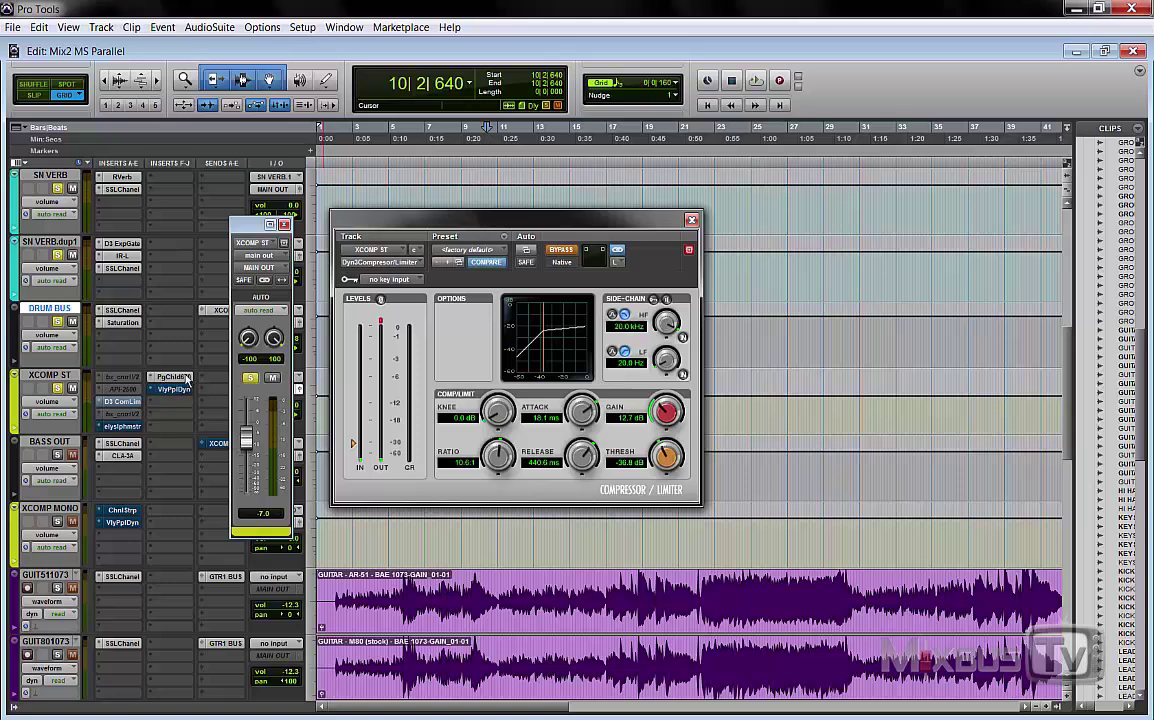
{"action": "left_click", "coordinate": [176, 378]}
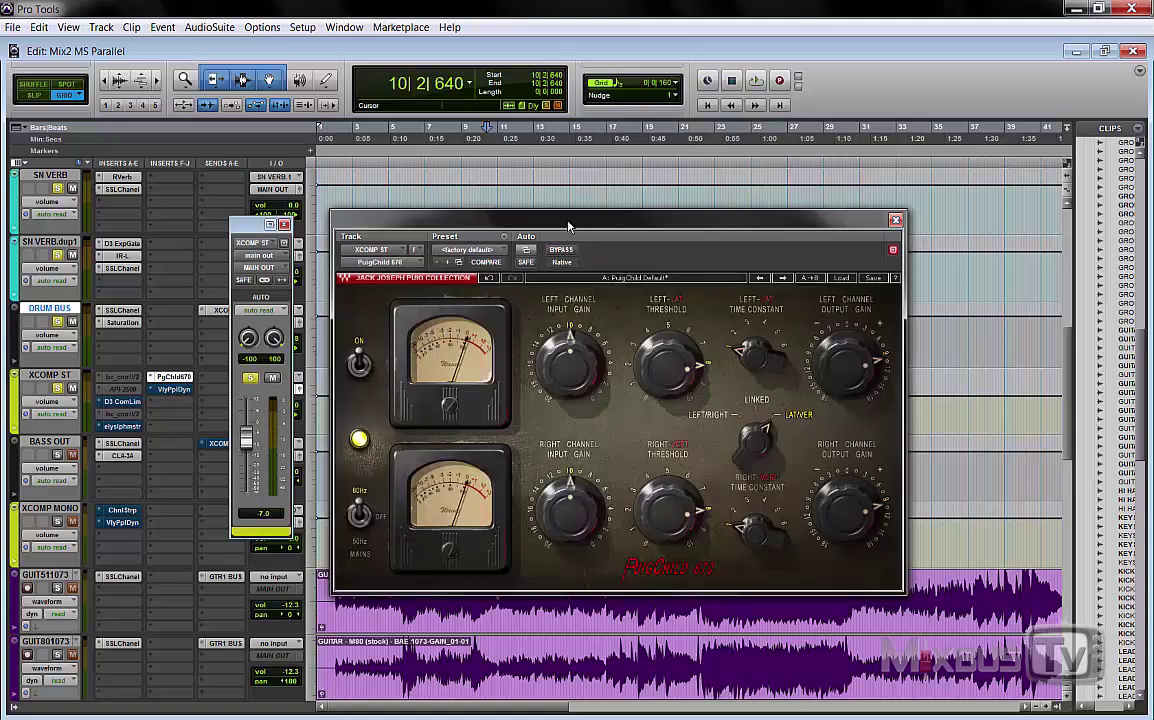
{"action": "left_click_drag", "start_coordinate": [568, 227], "coordinate": [555, 208]}
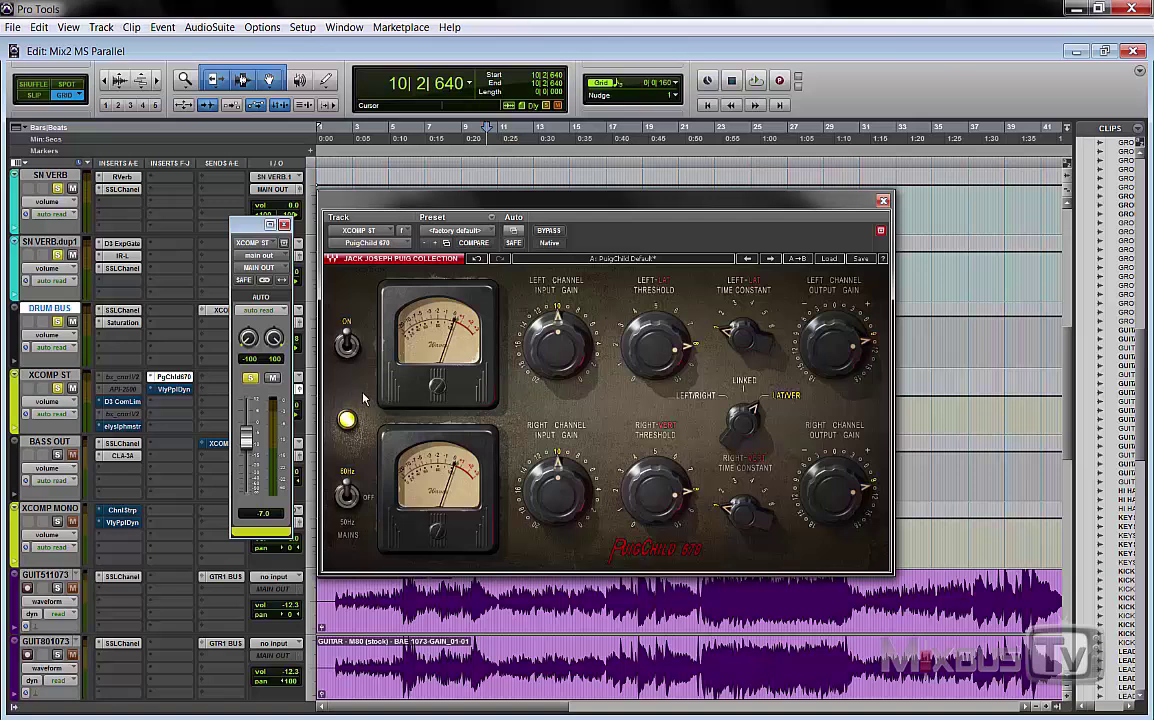
- Audition the soloed XCOMP ST track with the PuigChild 670 active and bypassed
{"action": "key", "text": "space"}
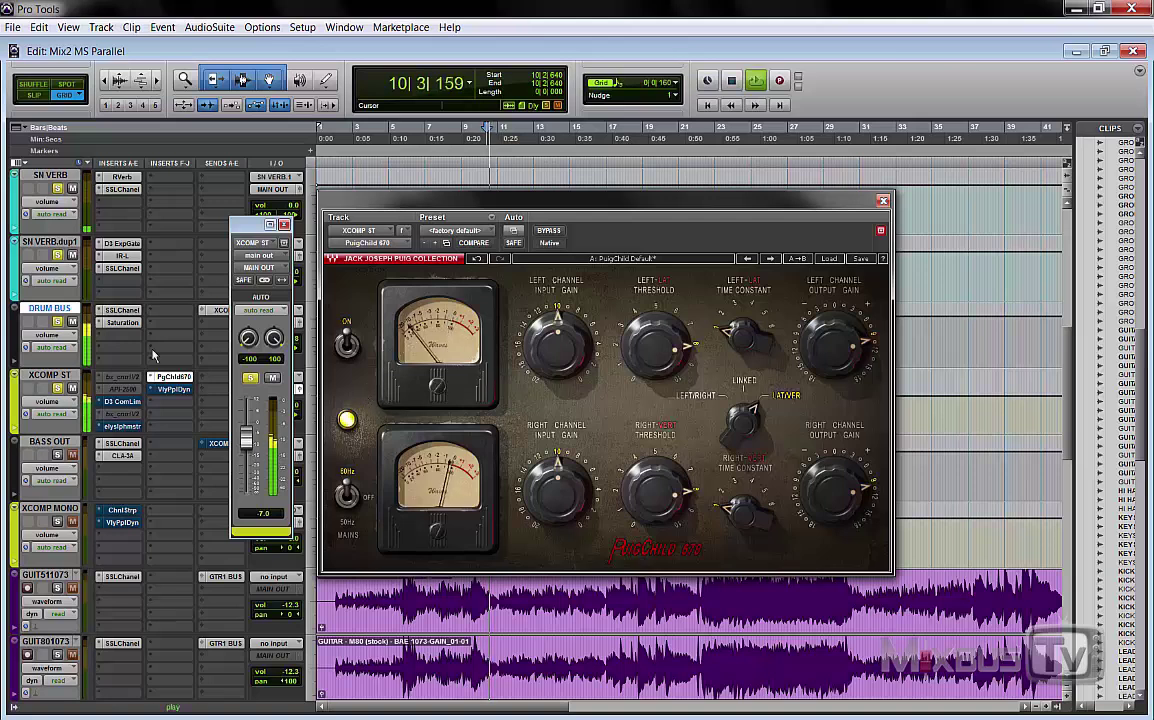
{"action": "key", "text": "space"}
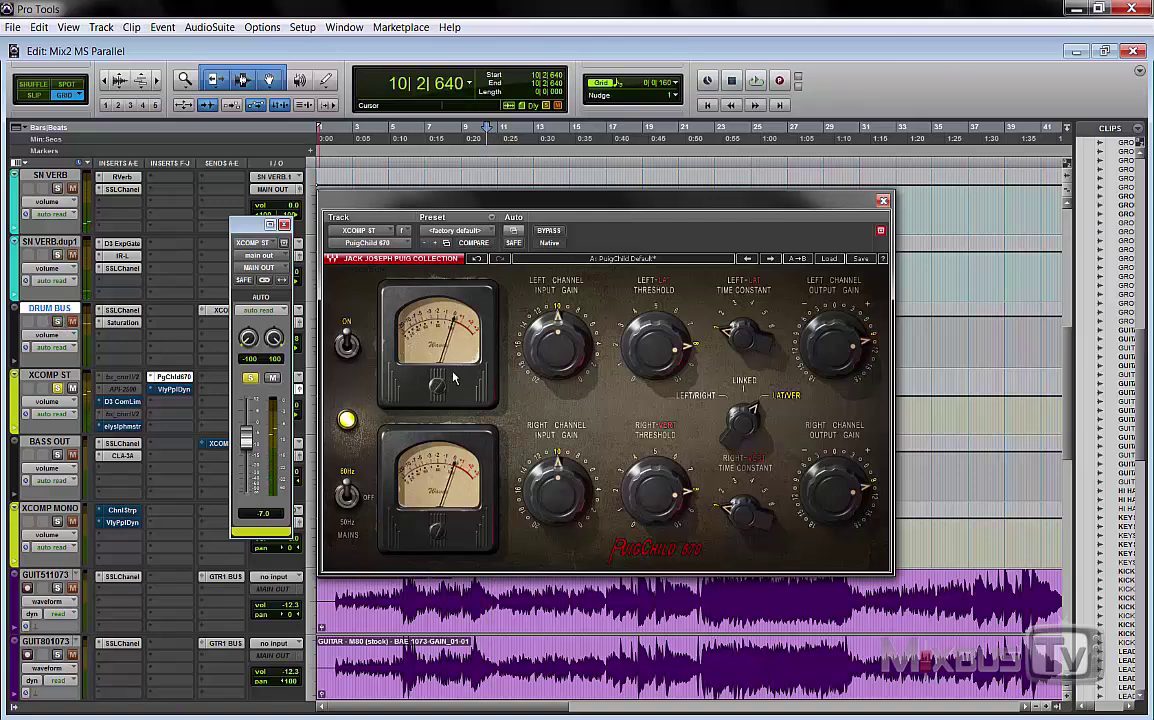
{"action": "key", "text": "space"}
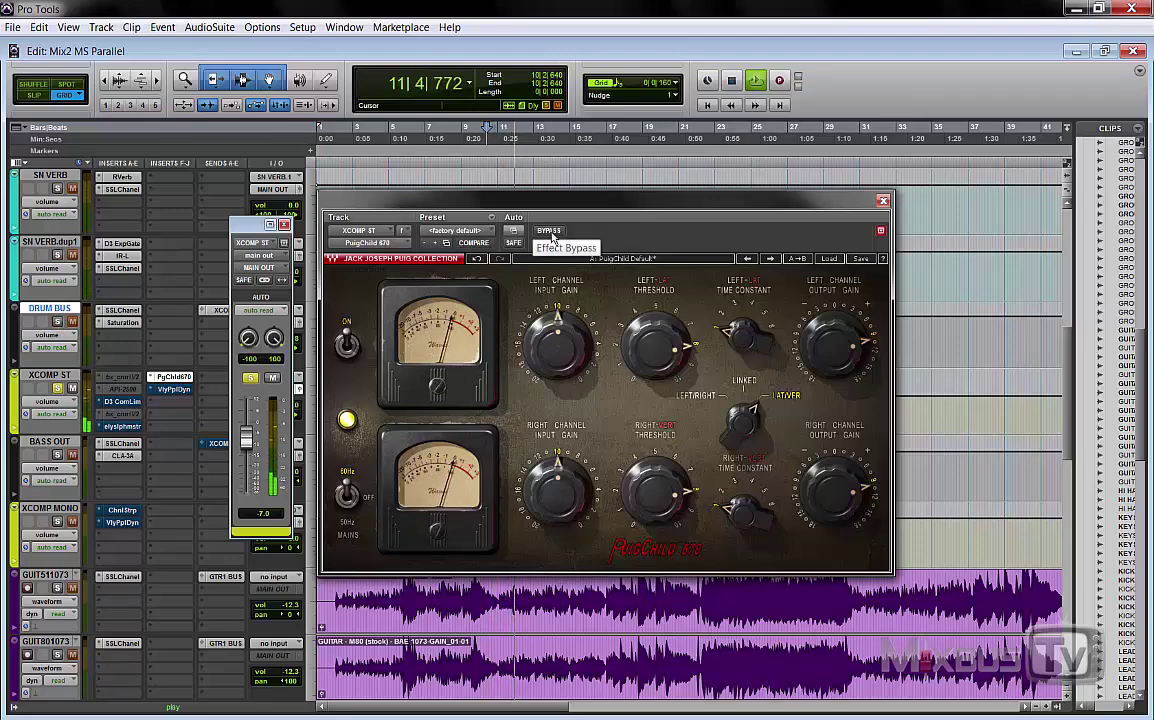
{"action": "key", "text": "space"}
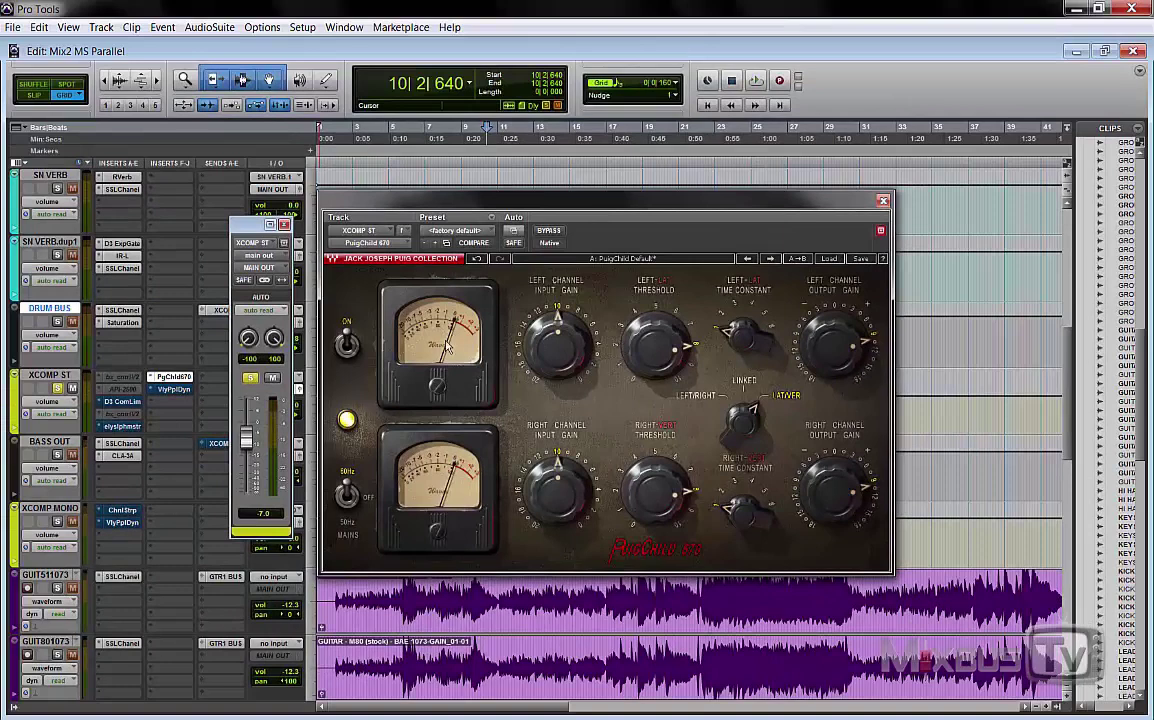
{"action": "key", "text": "space"}
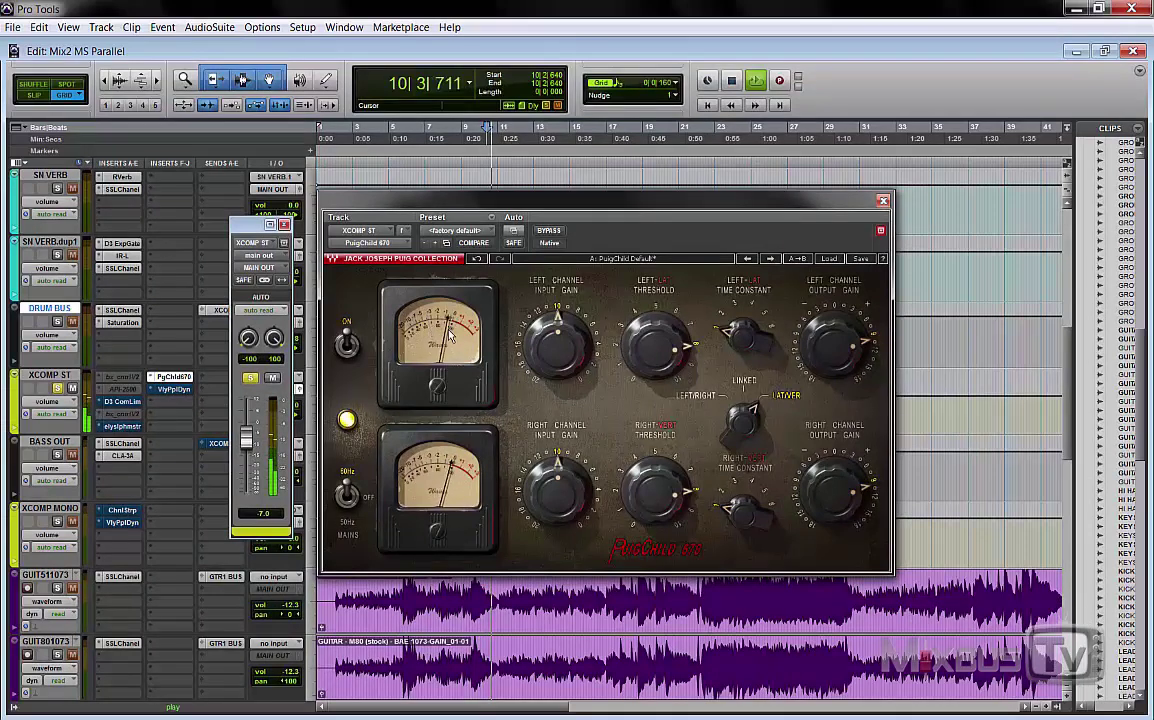
{"action": "left_click", "coordinate": [552, 233]}
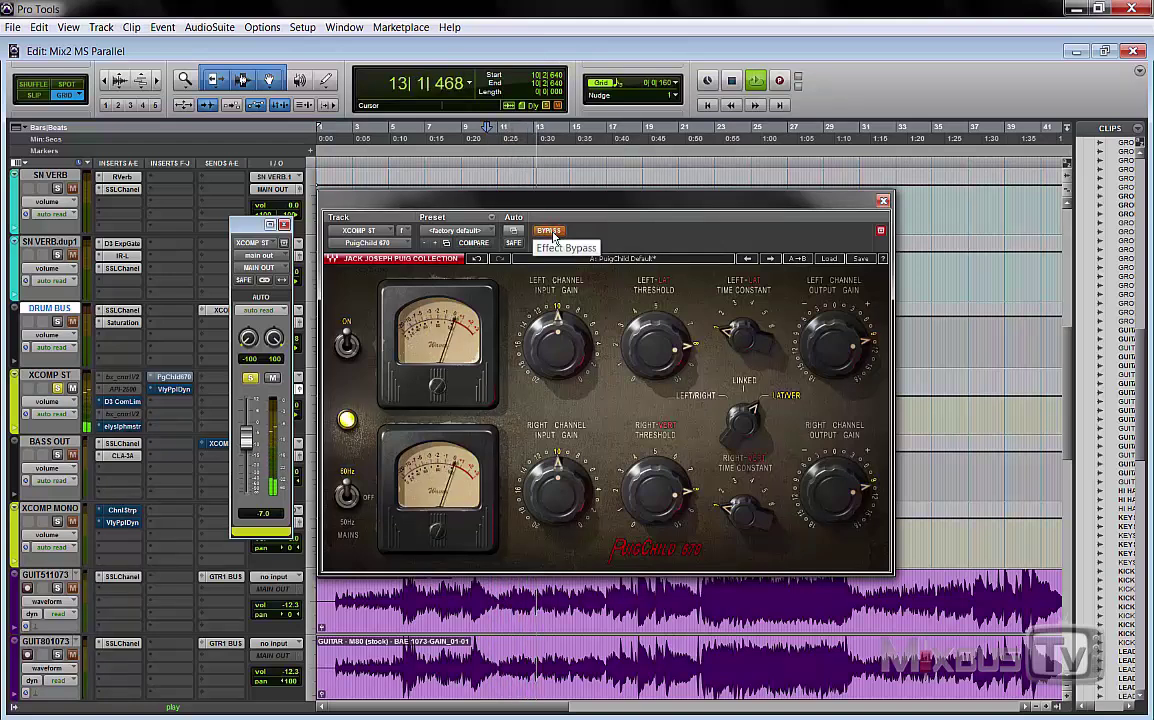
{"action": "left_click", "coordinate": [551, 232]}
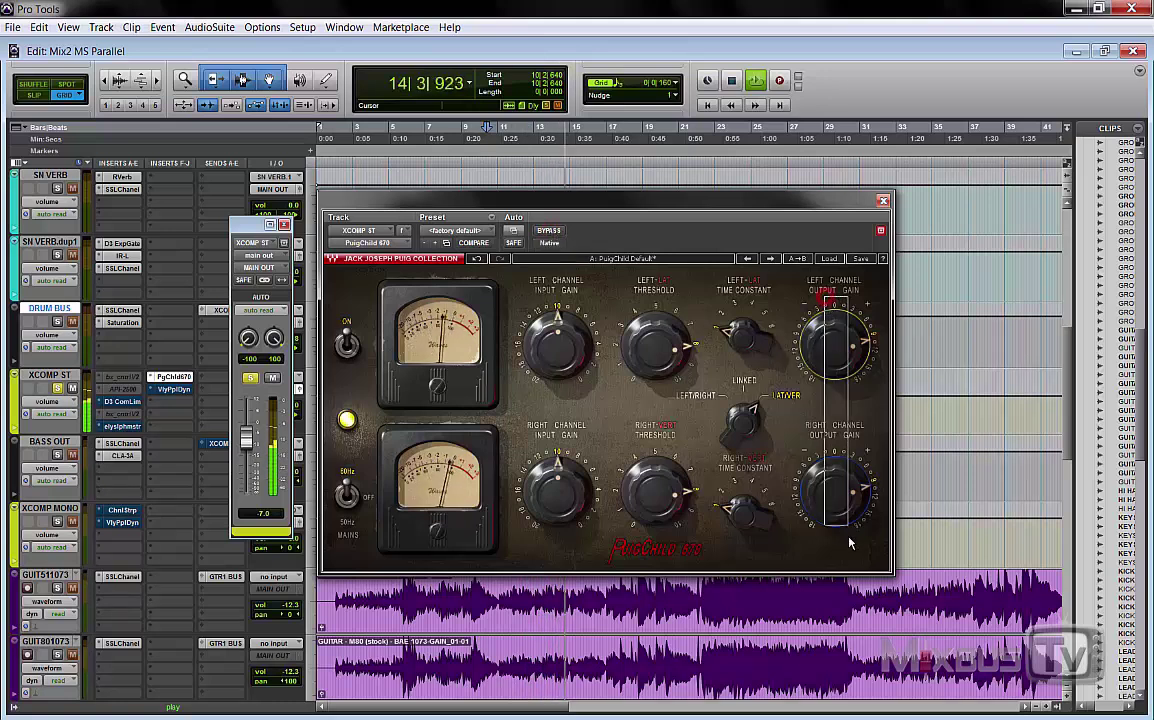
- Lower the PuigChild 670's output gain on both channels and raise the XCOMP ST fader to -2.2 dB
{"action": "left_click_drag", "start_coordinate": [835, 342], "coordinate": [845, 298]}
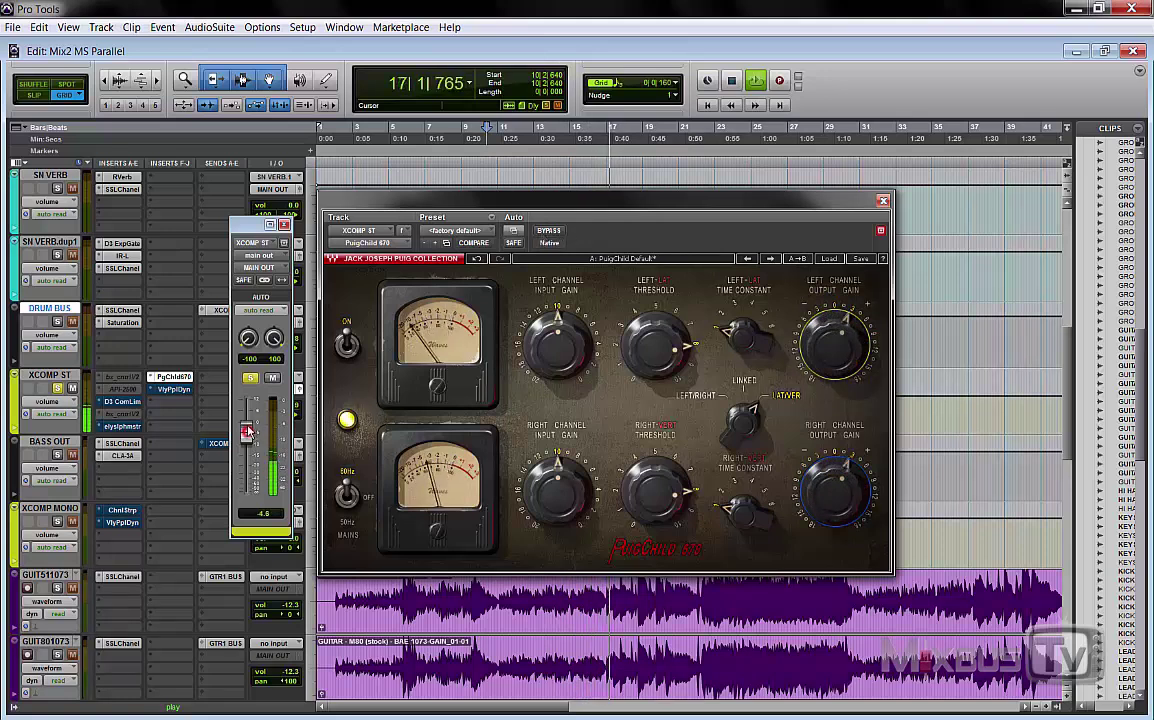
{"action": "left_click_drag", "start_coordinate": [247, 436], "coordinate": [245, 432]}
{"action": "key", "text": "space"}
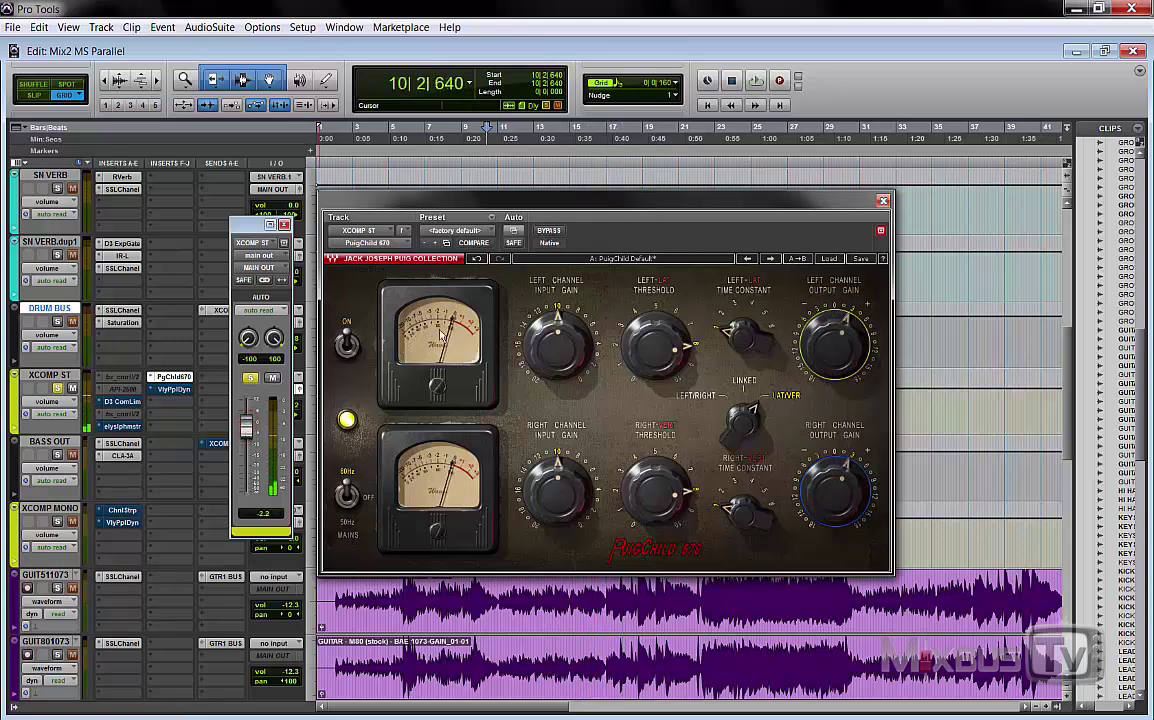
- Compare the PuigChild 670 bypassed and active at the lowered output gain while XCOMP ST plays soloed, and stop playback
{"action": "key", "text": "space"}
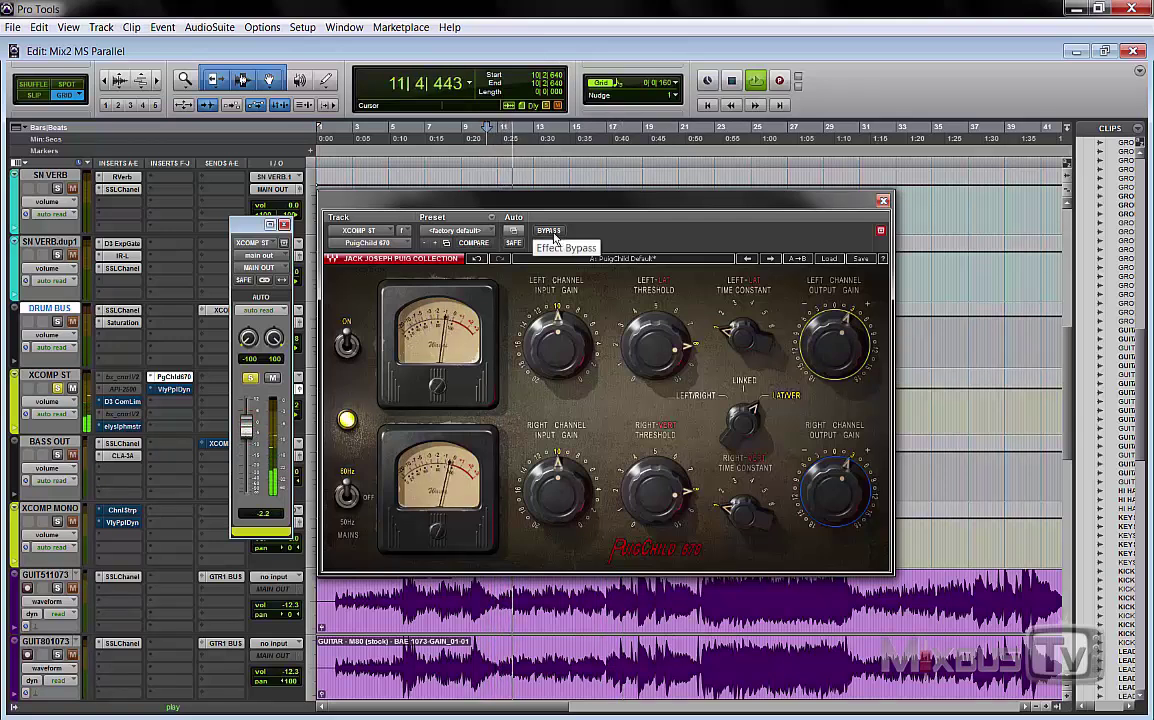
{"action": "left_click", "coordinate": [553, 236]}
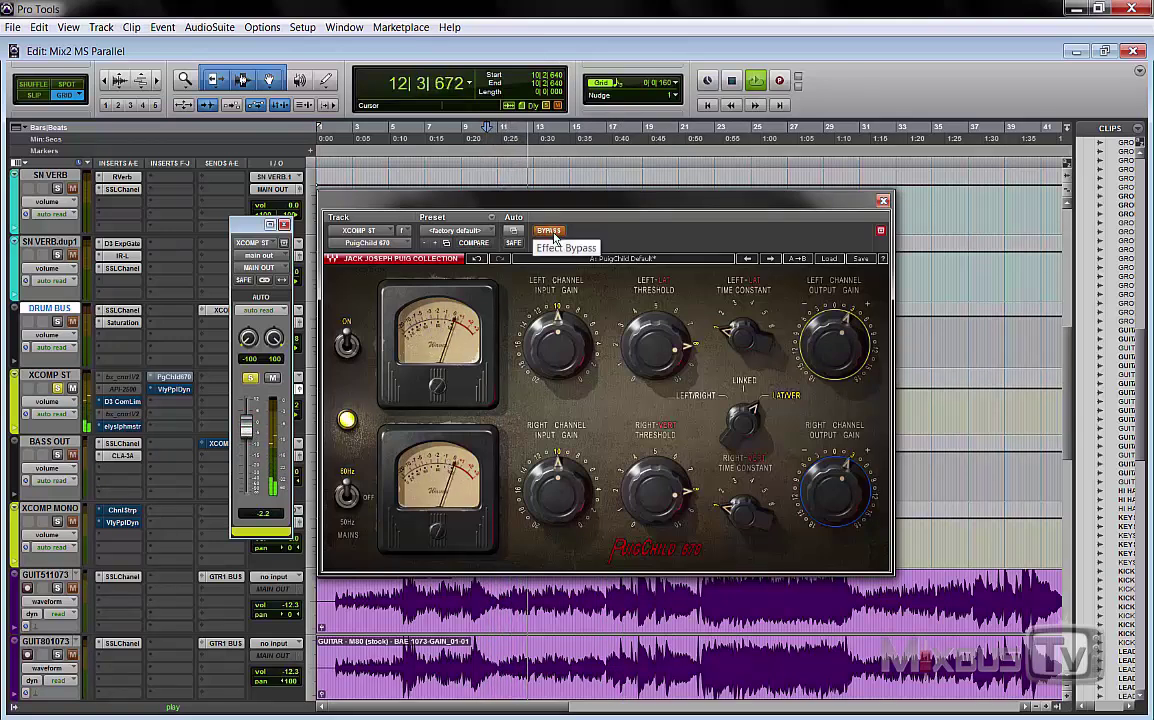
{"action": "left_click", "coordinate": [553, 236]}
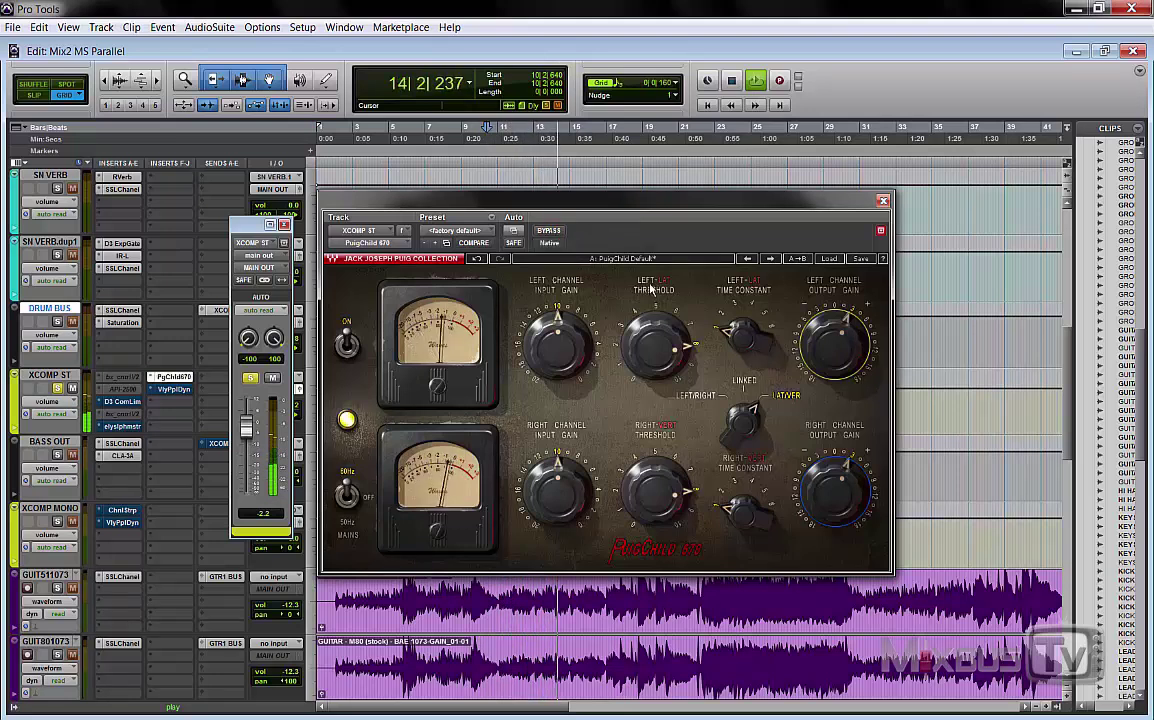
{"action": "key", "text": "space"}
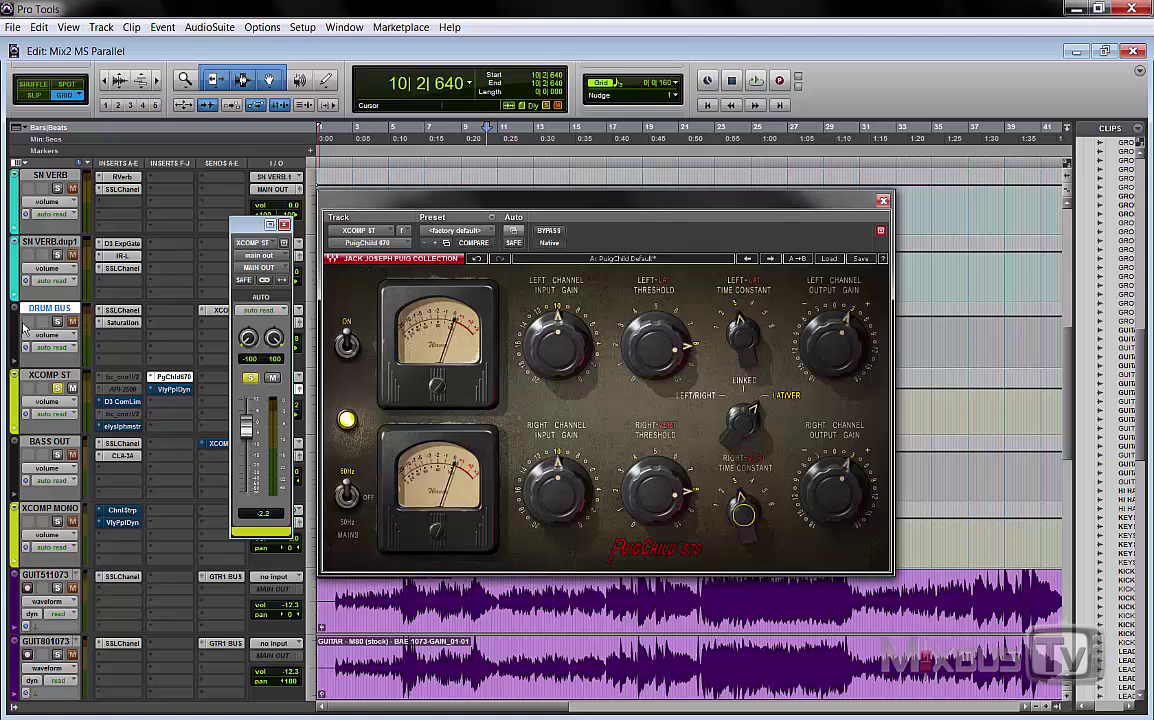
- Turn the PuigChild 670's left-channel input and output gains fully down and set the XCOMP ST fader to -0.6 dB during playback
{"action": "left_click_drag", "start_coordinate": [237, 425], "coordinate": [237, 431]}
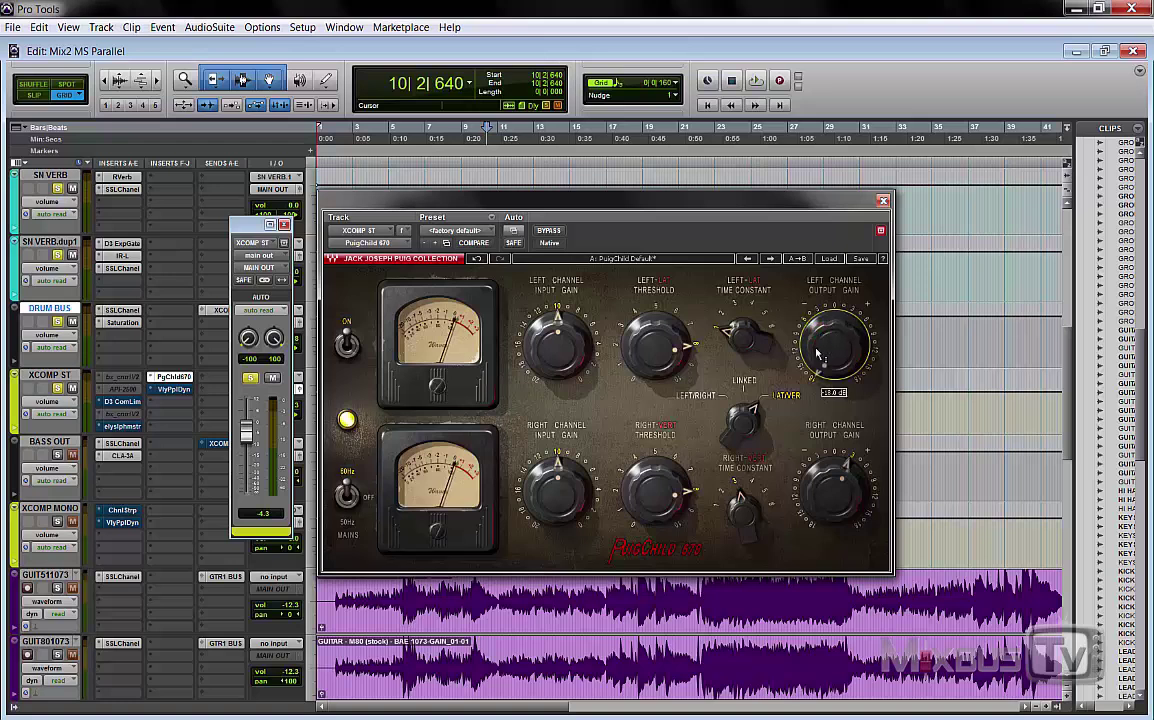
{"action": "key", "text": "space"}
{"action": "left_click_drag", "start_coordinate": [566, 328], "coordinate": [562, 345]}
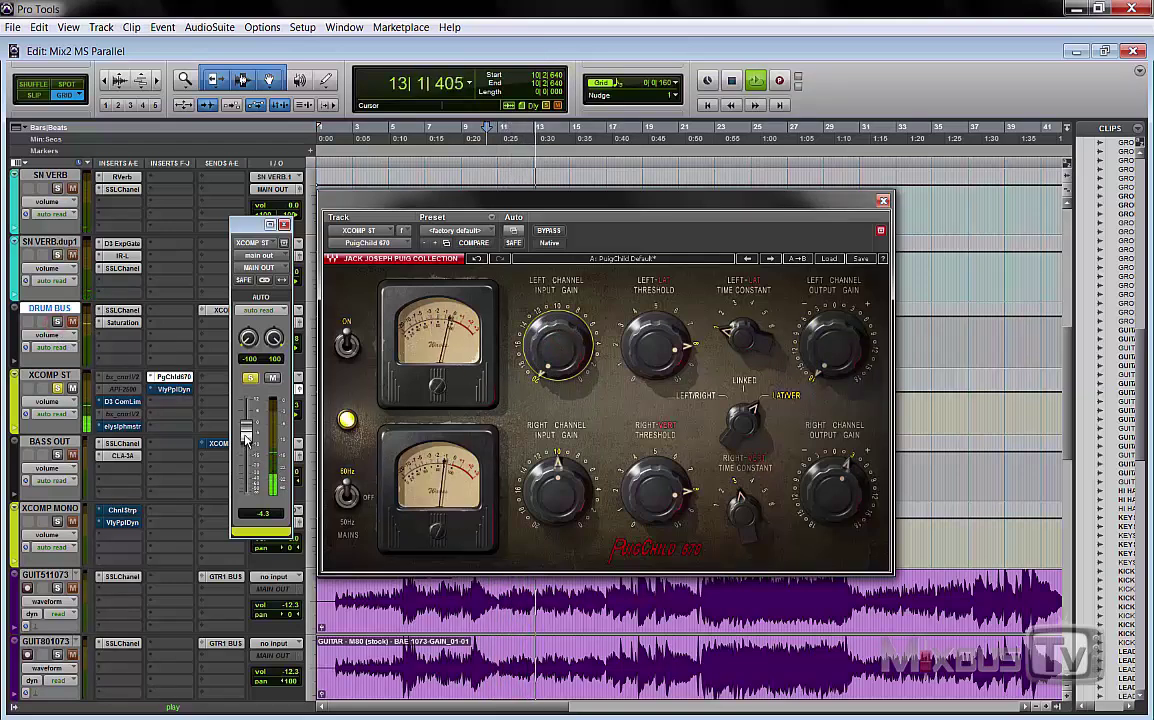
{"action": "left_click_drag", "start_coordinate": [246, 437], "coordinate": [247, 432]}
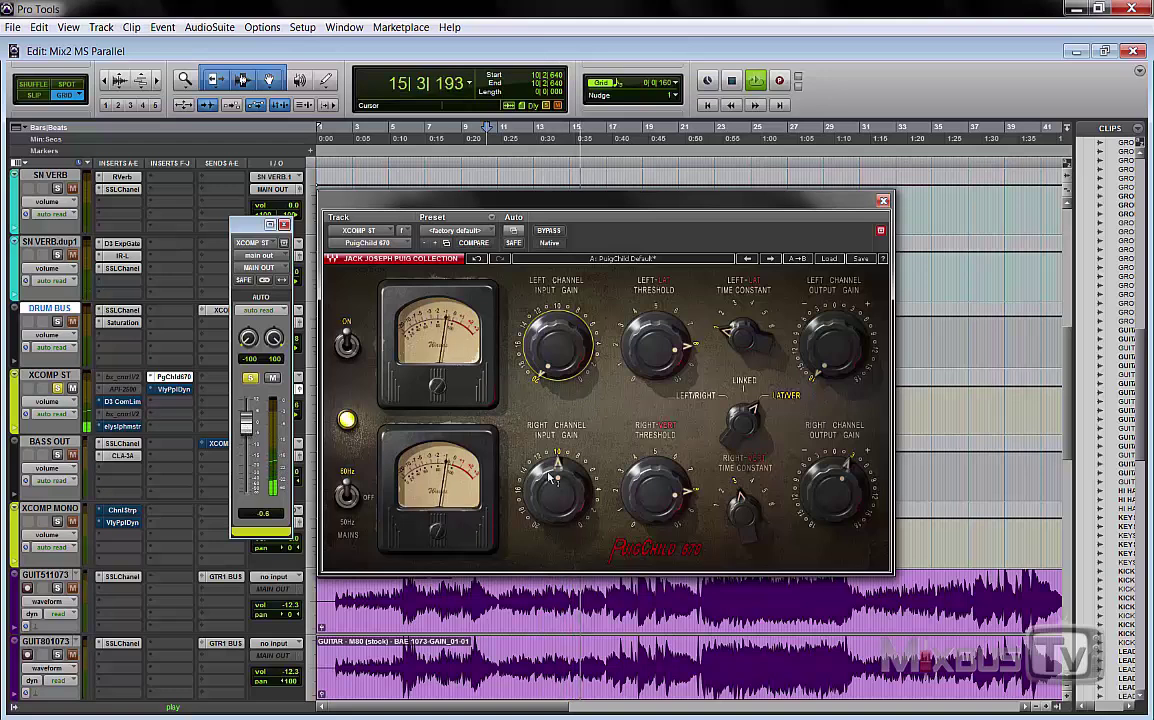
- Adjust the PuigChild 670's right-channel threshold and time constant, set its right output gain to 2.9 dB, and stop playback
{"action": "left_click_drag", "start_coordinate": [686, 510], "coordinate": [740, 515]}
{"action": "left_click_drag", "start_coordinate": [835, 478], "coordinate": [835, 480]}
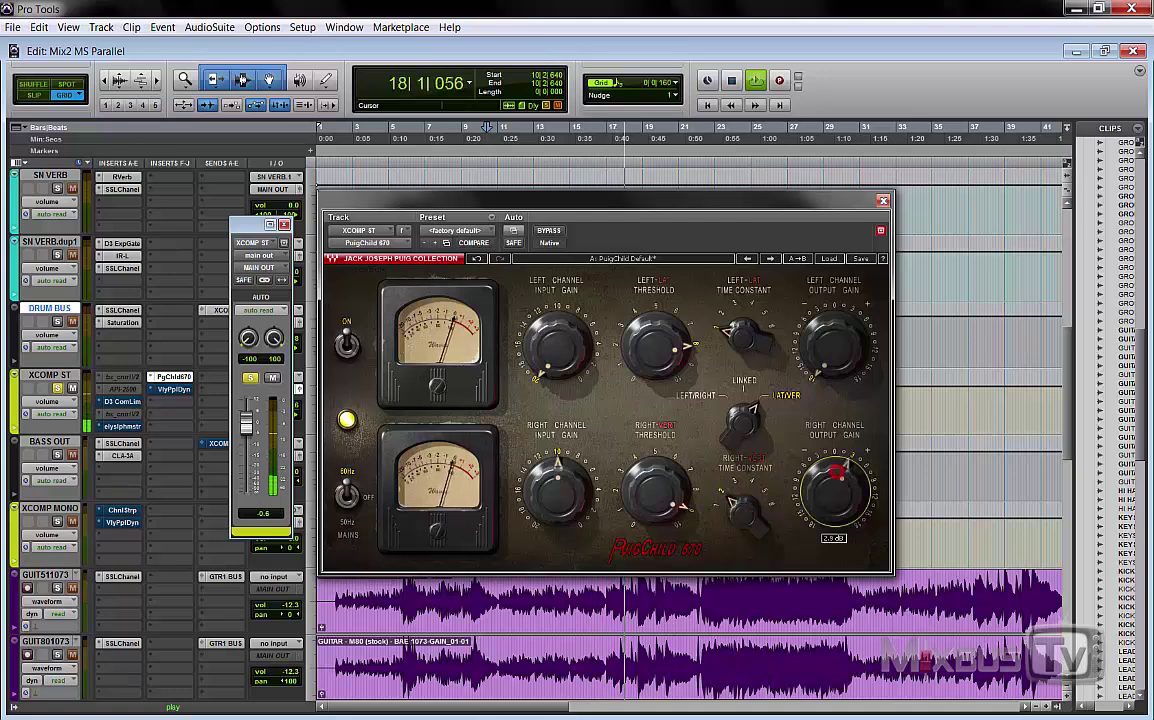
{"action": "left_click", "coordinate": [731, 80]}
- Solo DRUM BUS together with XCOMP ST and pull the XCOMP ST fader fully down
{"action": "left_click", "coordinate": [57, 387]}
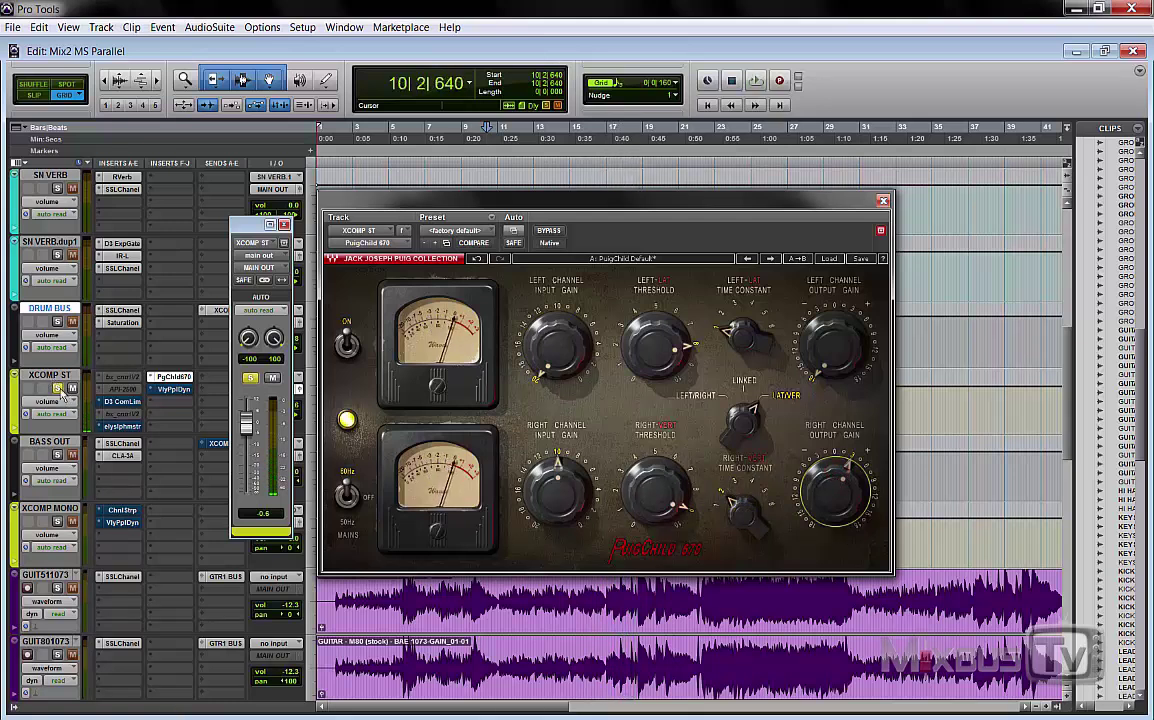
{"action": "left_click", "coordinate": [57, 322]}
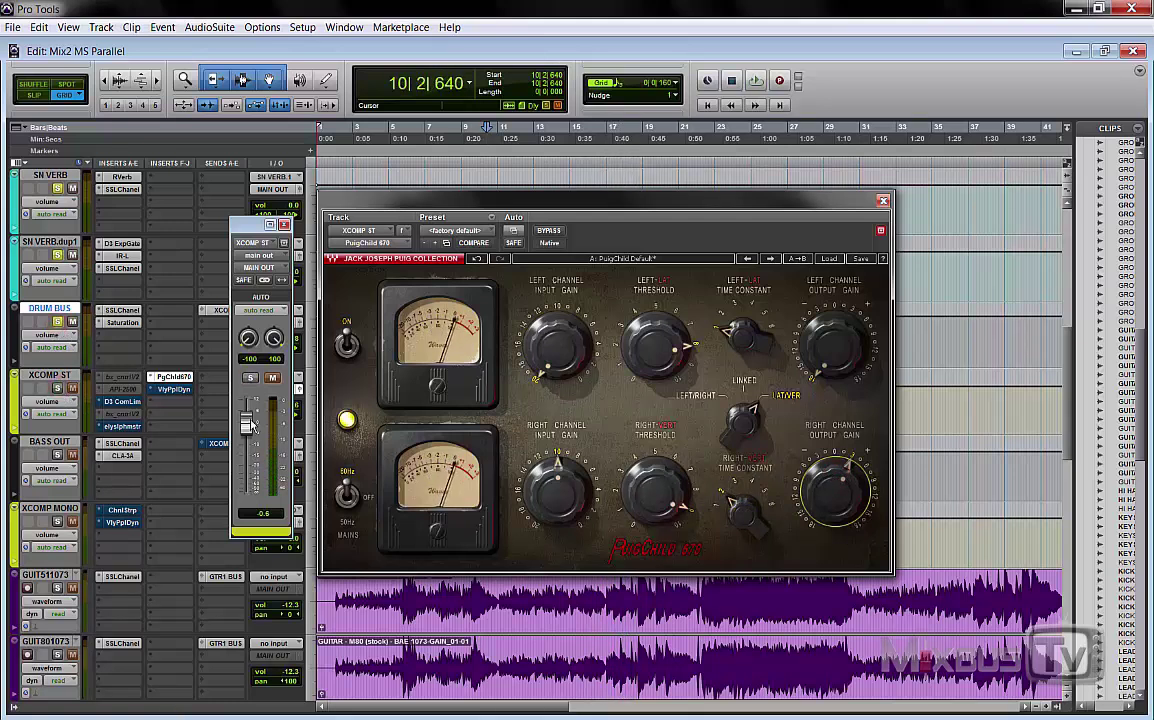
{"action": "left_click_drag", "start_coordinate": [248, 424], "coordinate": [248, 490]}
{"action": "left_click", "coordinate": [250, 378]}
- Blend XCOMP ST in under the playing drum bus by raising its fader to +0.3 dB, and stop playback
{"action": "key", "text": "space"}
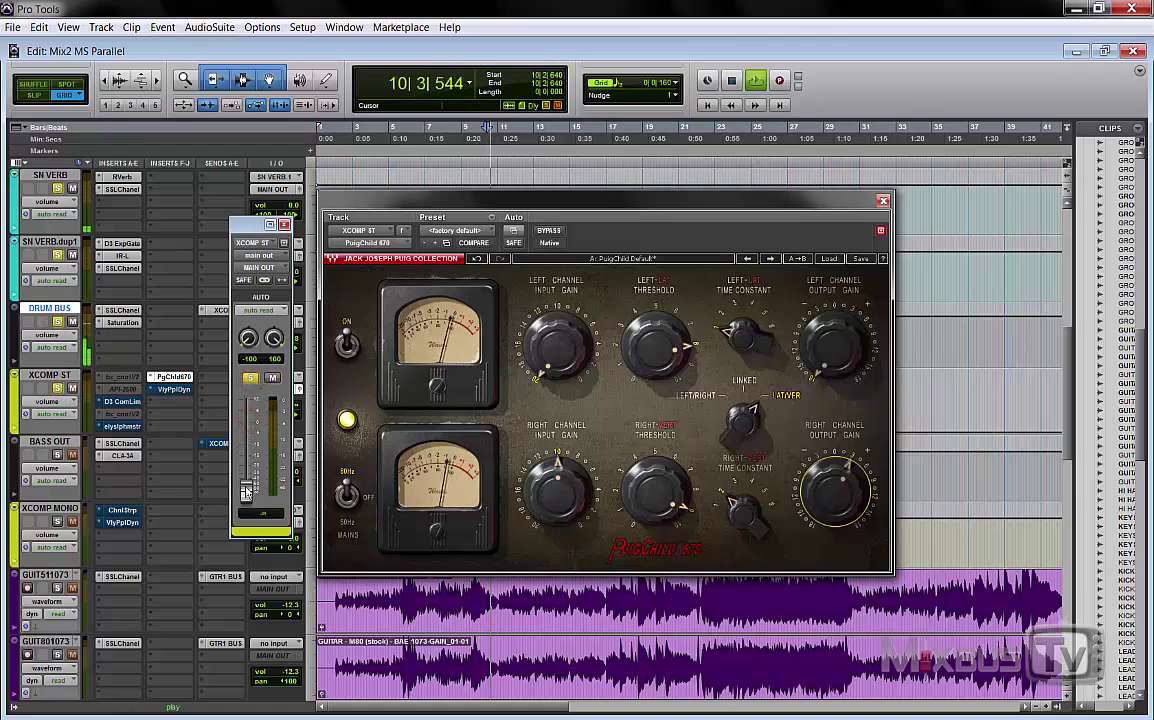
{"action": "left_click_drag", "start_coordinate": [246, 494], "coordinate": [252, 428]}
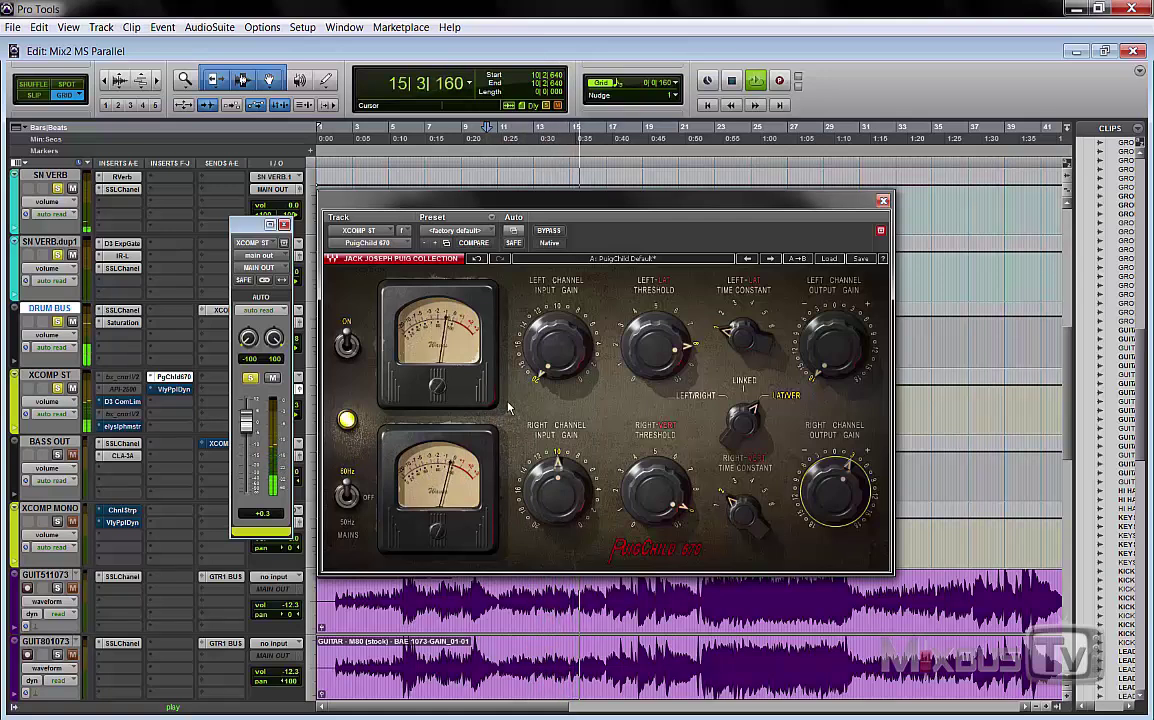
{"action": "key", "text": "space"}
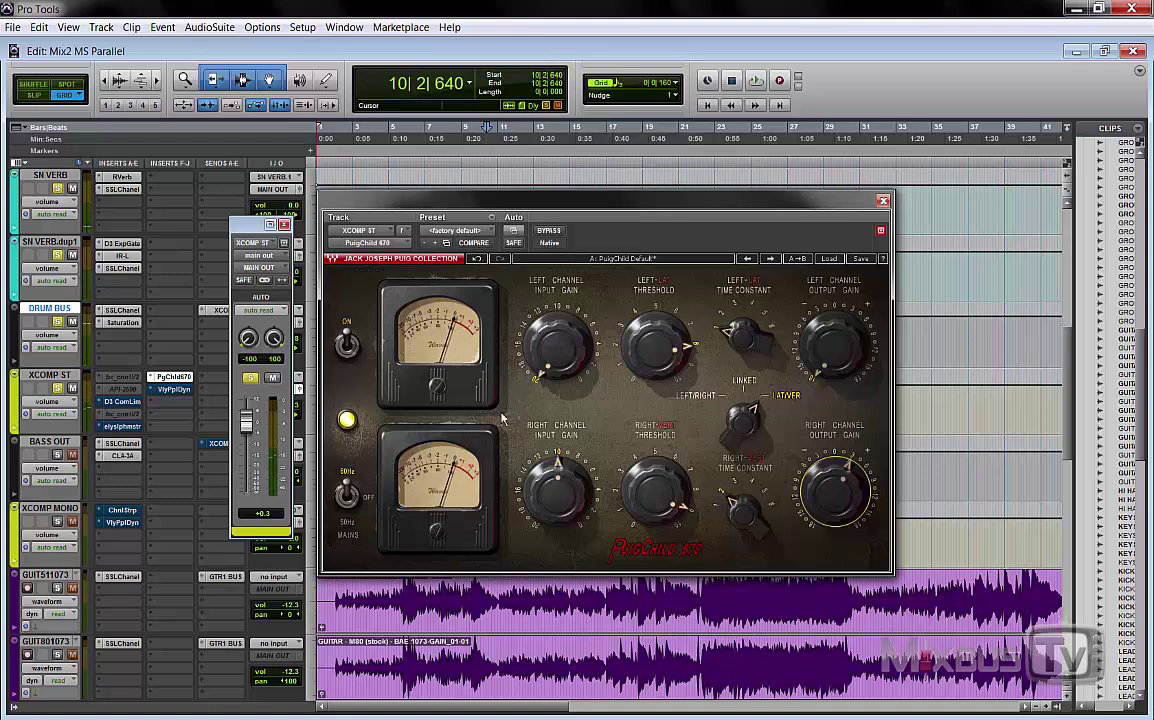
- During playback, lower the XCOMP ST fader to -5.2 dB and raise the PuigChild 670's left output gain to about 0 dB
{"action": "key", "text": "space"}
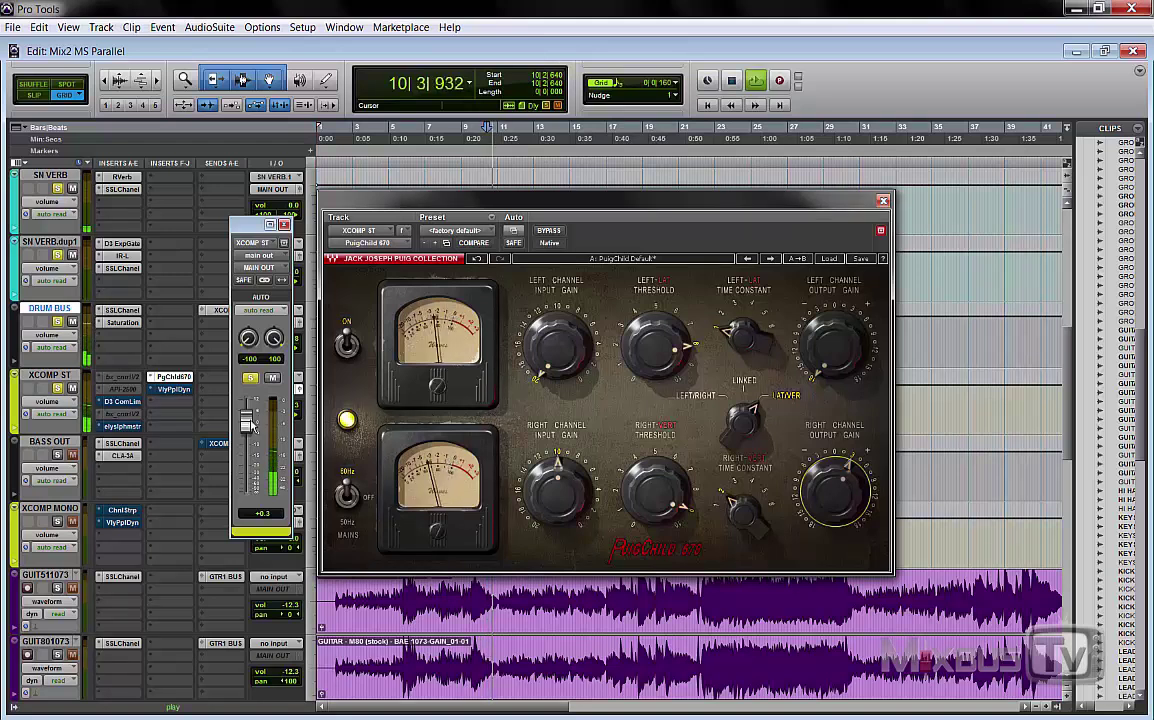
{"action": "mouse_move", "coordinate": [247, 424]}
{"action": "left_mouse_down"}
{"action": "mouse_move", "coordinate": [250, 484]}
{"action": "mouse_move", "coordinate": [251, 434]}
{"action": "left_mouse_up"}
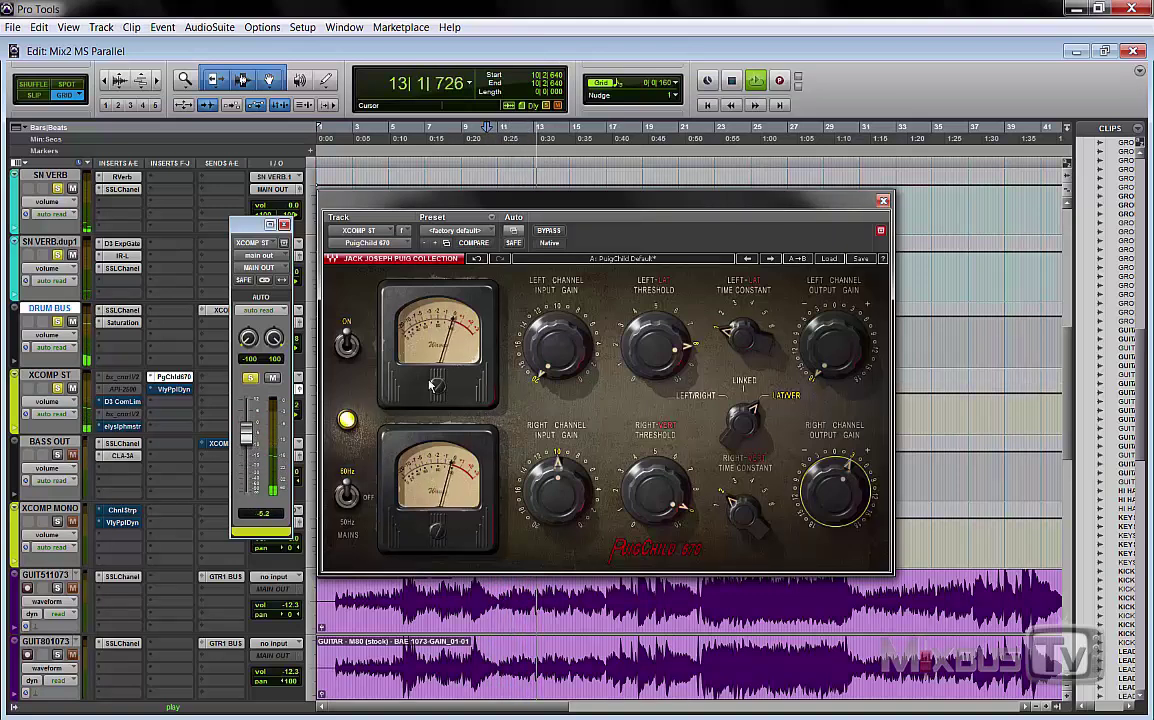
{"action": "mouse_move", "coordinate": [833, 340]}
{"action": "left_mouse_down"}
{"action": "mouse_move", "coordinate": [815, 352]}
{"action": "mouse_move", "coordinate": [815, 326]}
{"action": "left_mouse_up"}
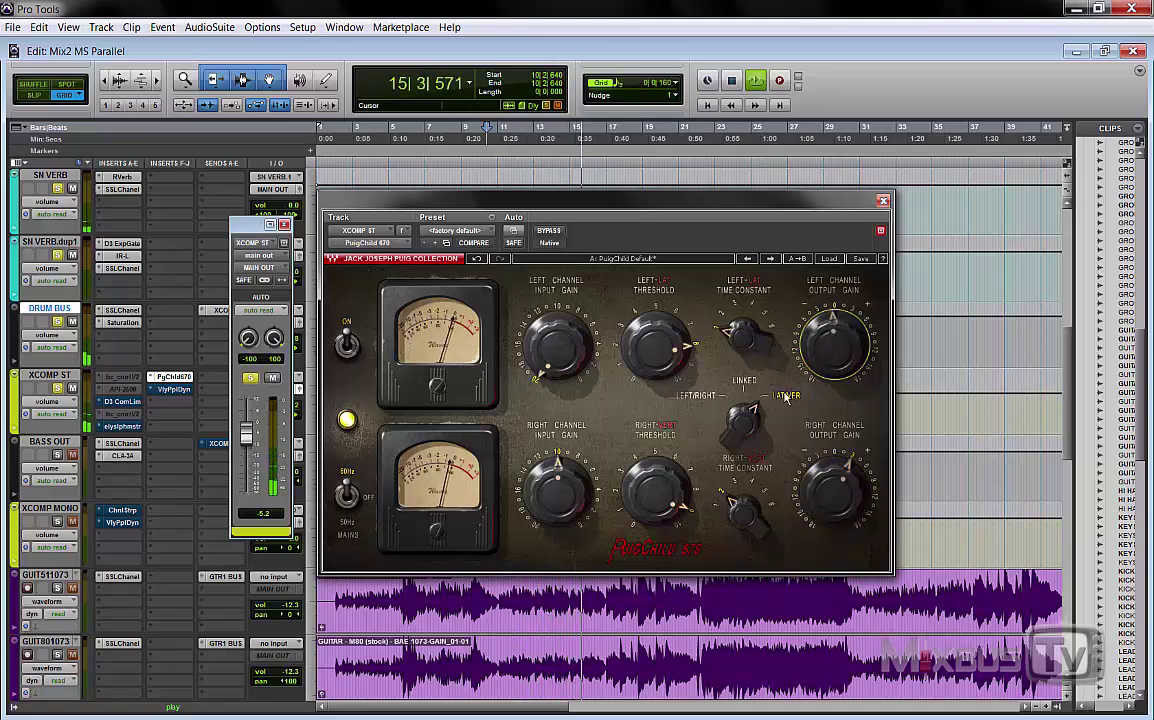
{"action": "key", "text": "space"}
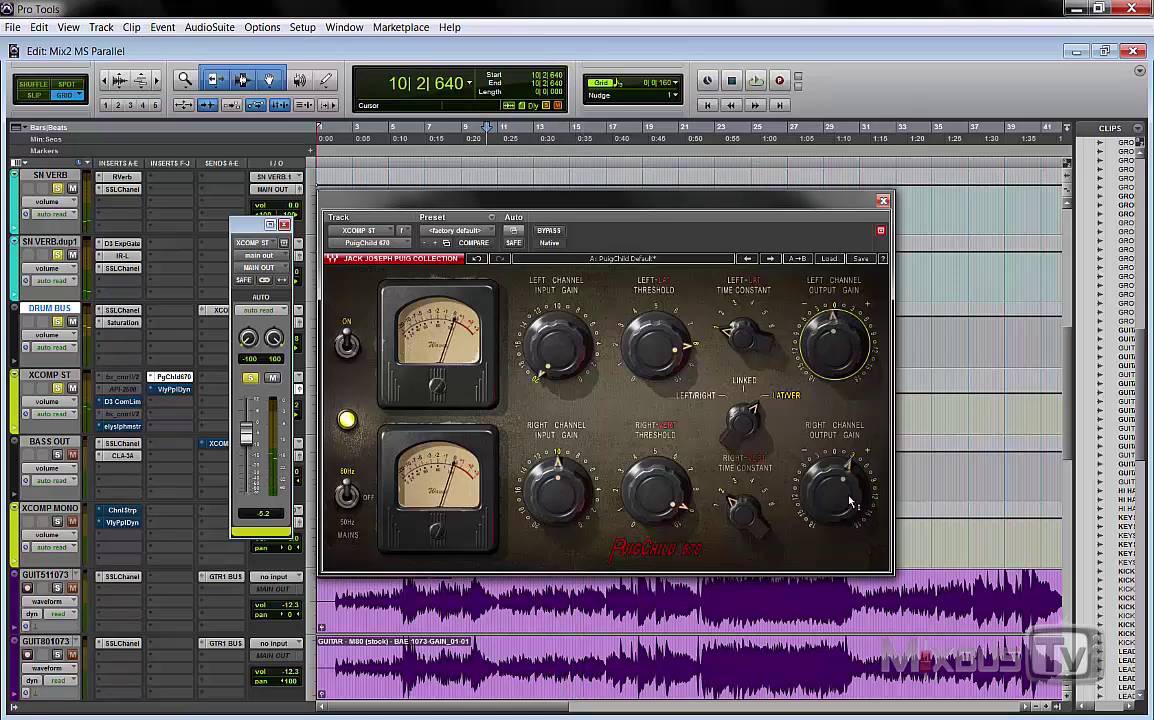
- Turn the PuigChild 670's right output gain fully down, raise the left to 5.3 dB and change the left time constant during playback
{"action": "left_click_drag", "start_coordinate": [840, 476], "coordinate": [840, 474]}
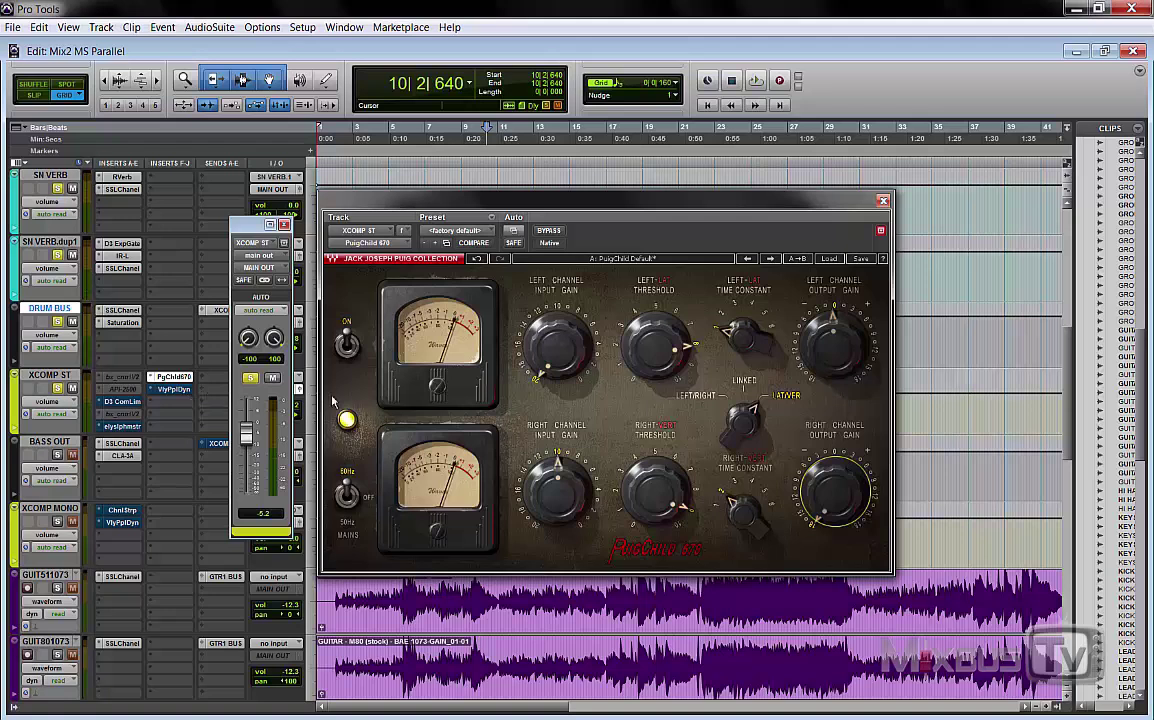
{"action": "key", "text": "space"}
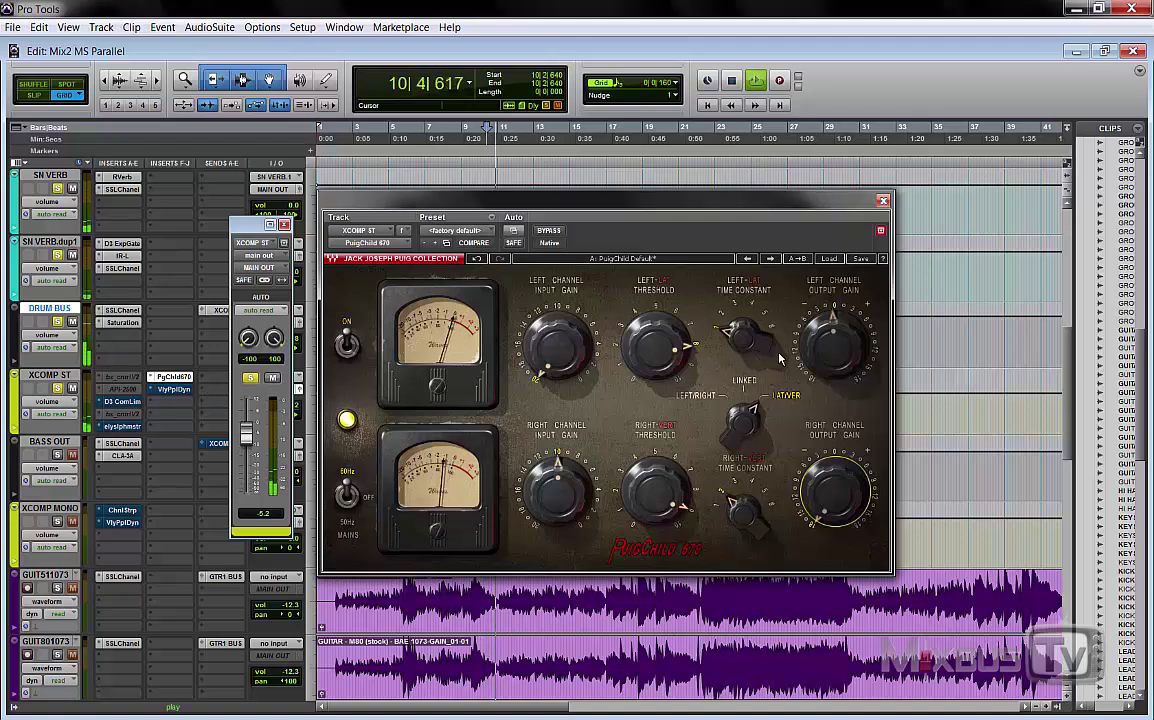
{"action": "left_click_drag", "start_coordinate": [816, 347], "coordinate": [816, 330]}
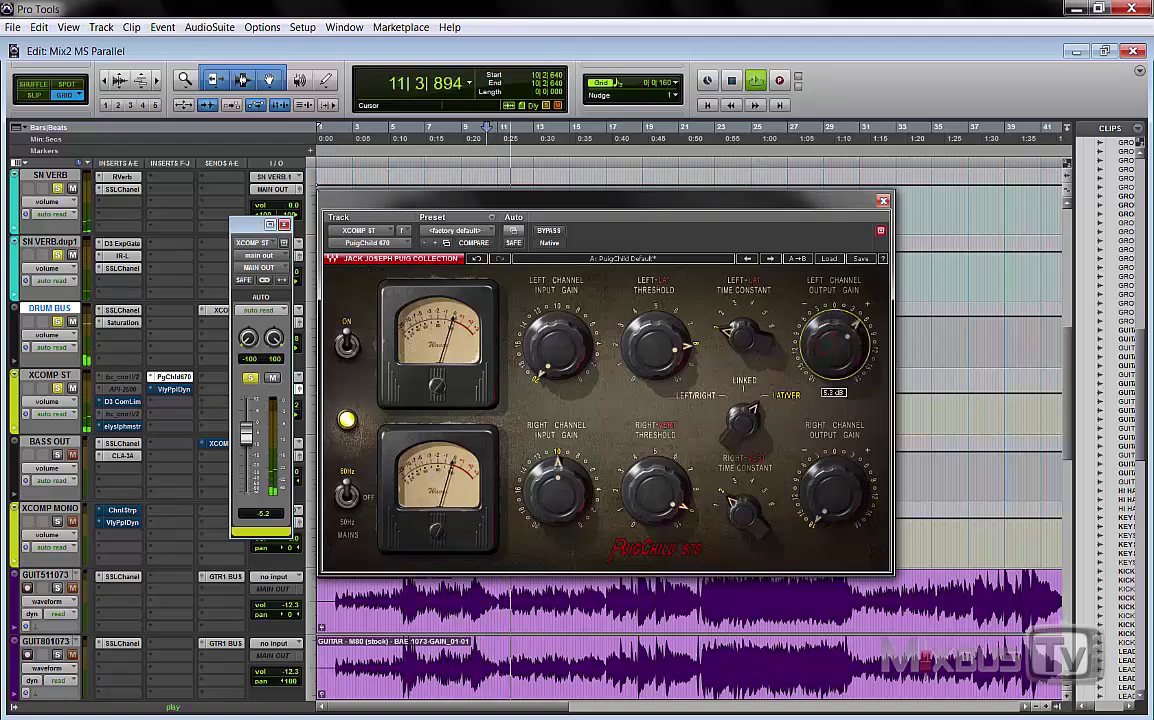
{"action": "left_click_drag", "start_coordinate": [742, 337], "coordinate": [742, 318]}
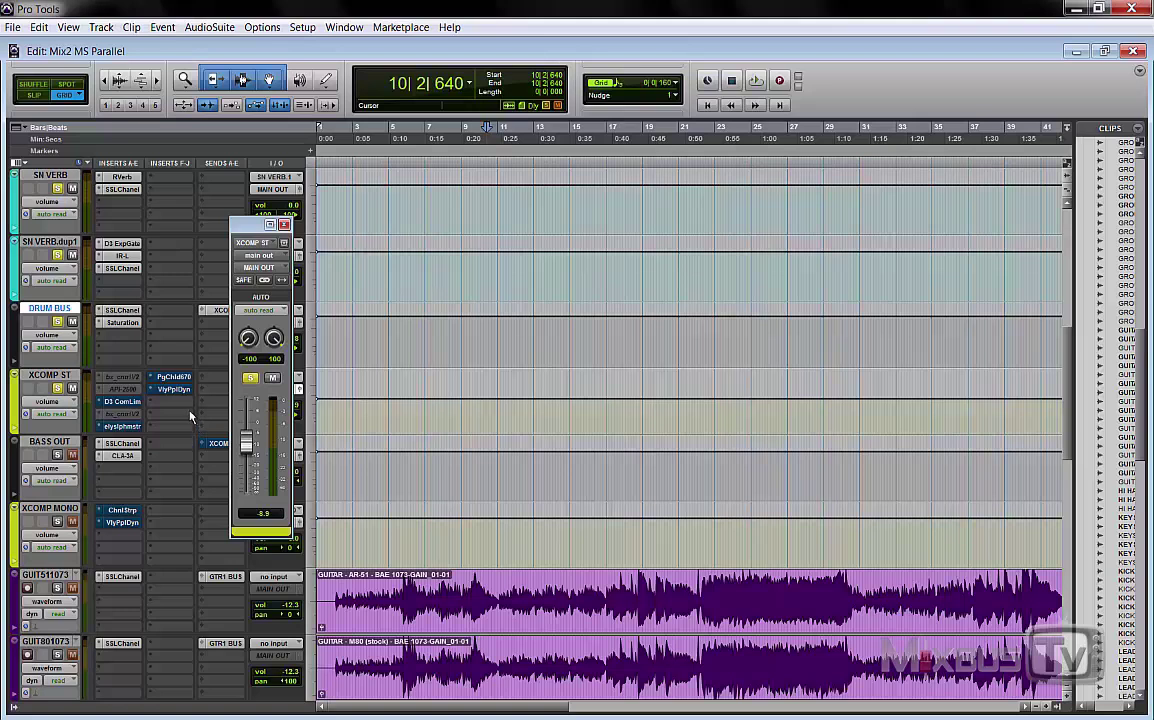
- Enable the Valley People Dyna-mite insert on XCOMP ST and blend it under the playing drum bus with the fader at -14.8 dB
{"action": "left_click", "coordinate": [174, 389]}
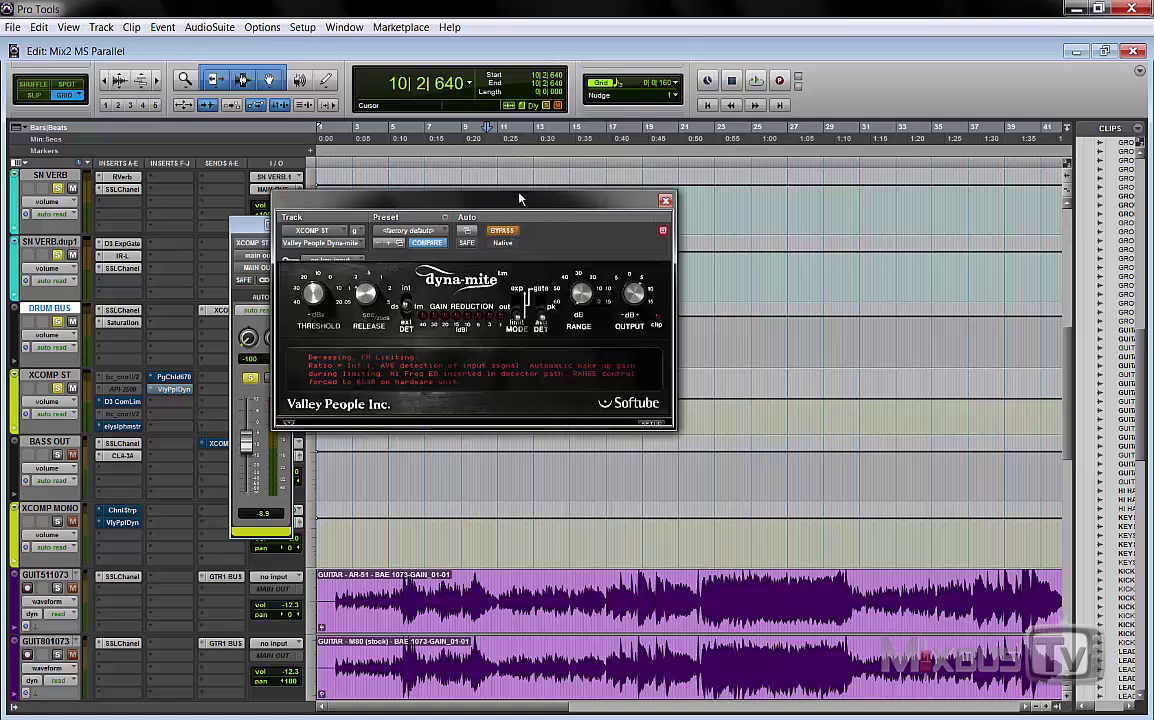
{"action": "left_click_drag", "start_coordinate": [519, 199], "coordinate": [548, 244]}
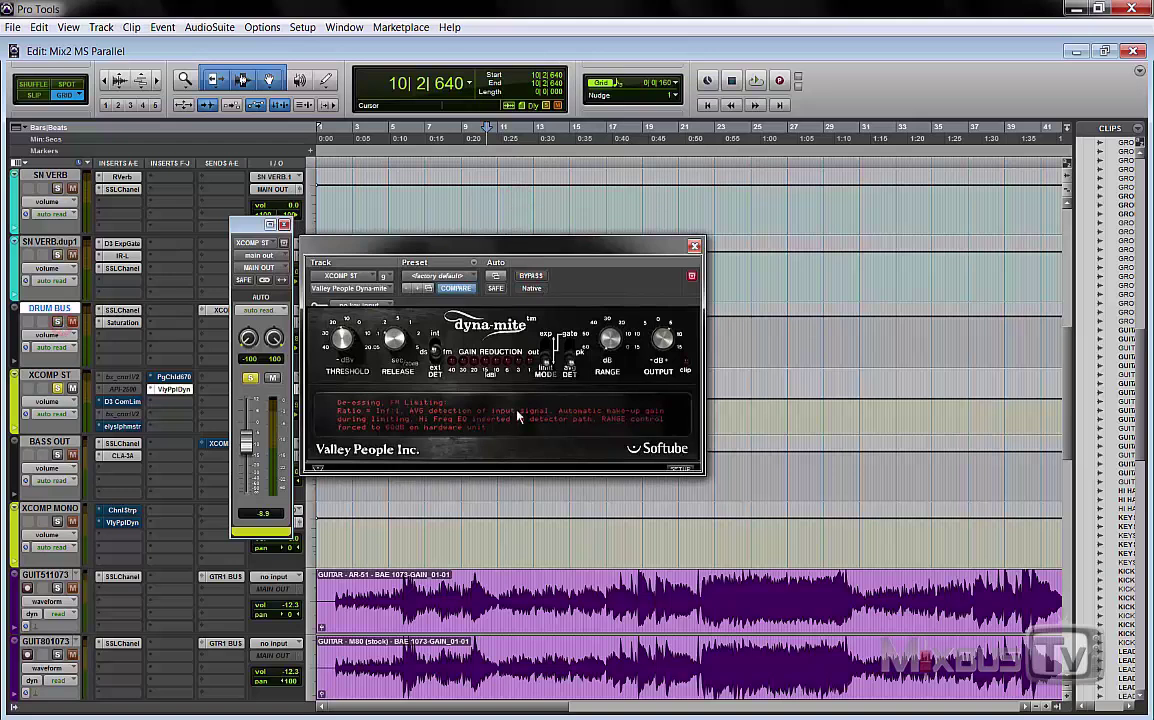
{"action": "key", "text": "space"}
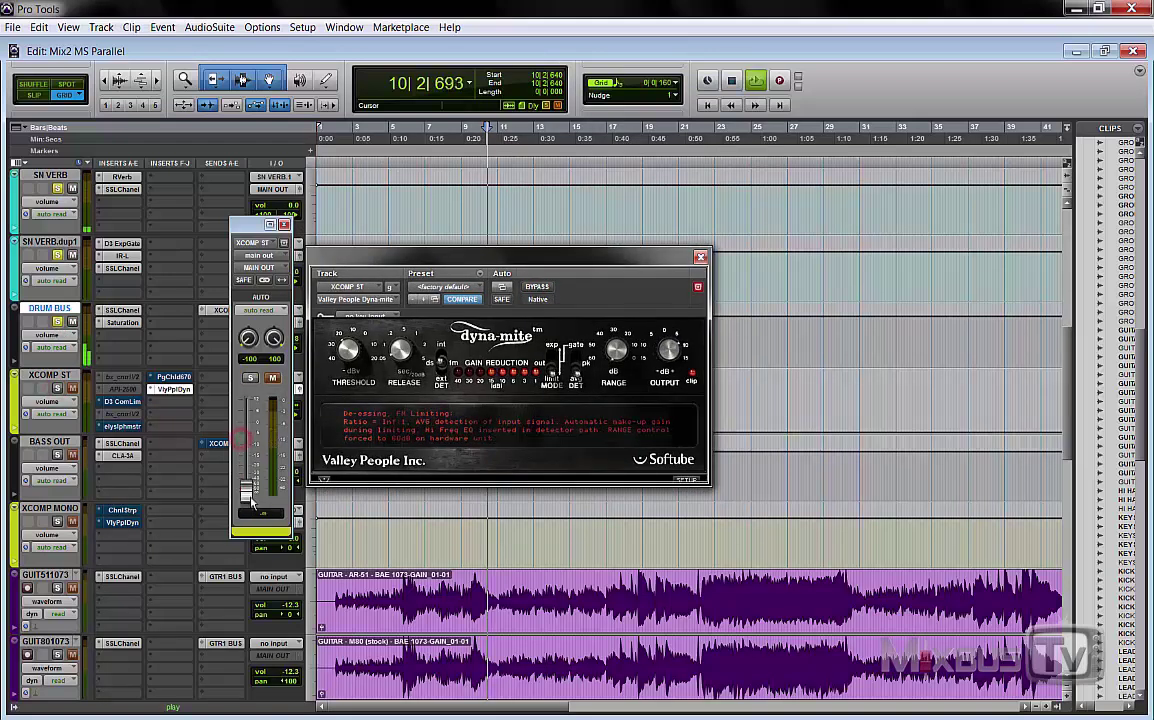
{"action": "left_click_drag", "start_coordinate": [244, 483], "coordinate": [246, 456]}
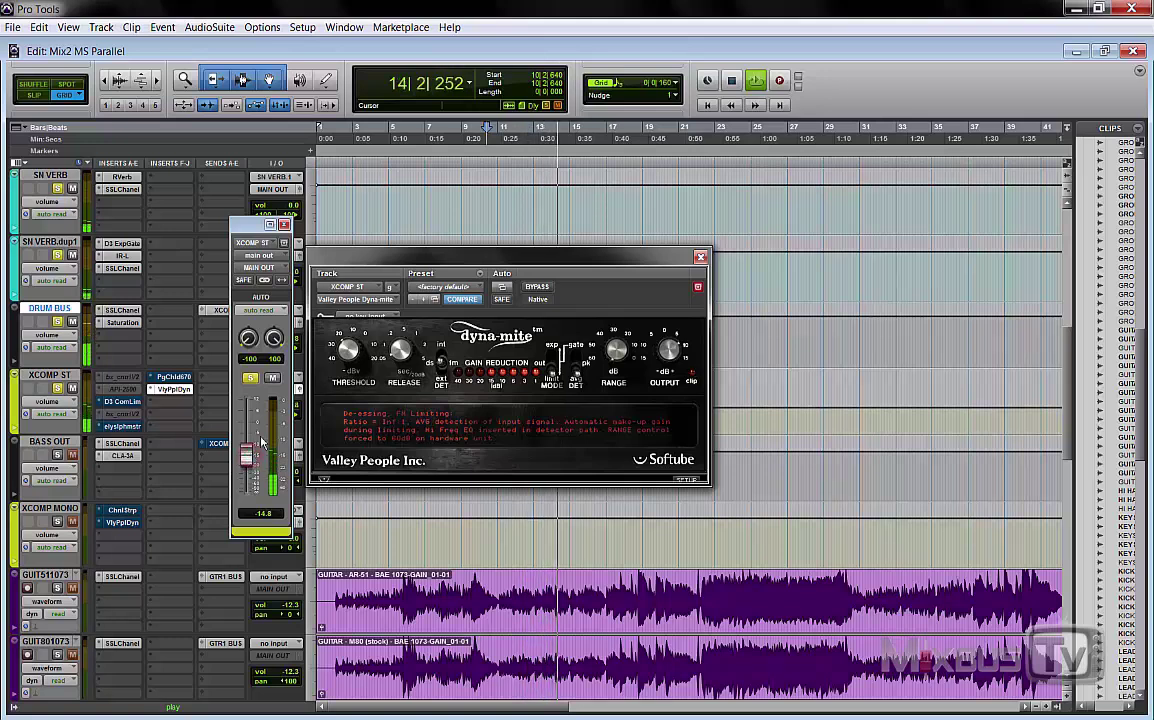
- Compare the drum blend with XCOMP ST muted and unmuted, and stop playback
{"action": "left_click", "coordinate": [273, 379]}
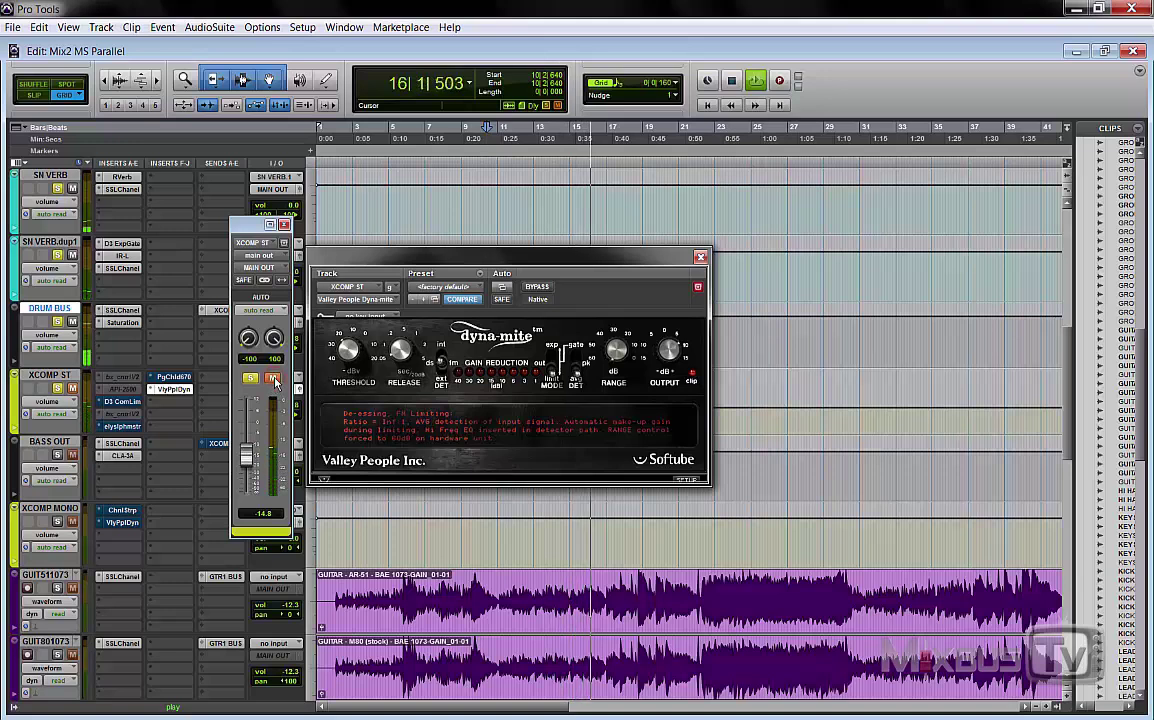
{"action": "left_click", "coordinate": [273, 379]}
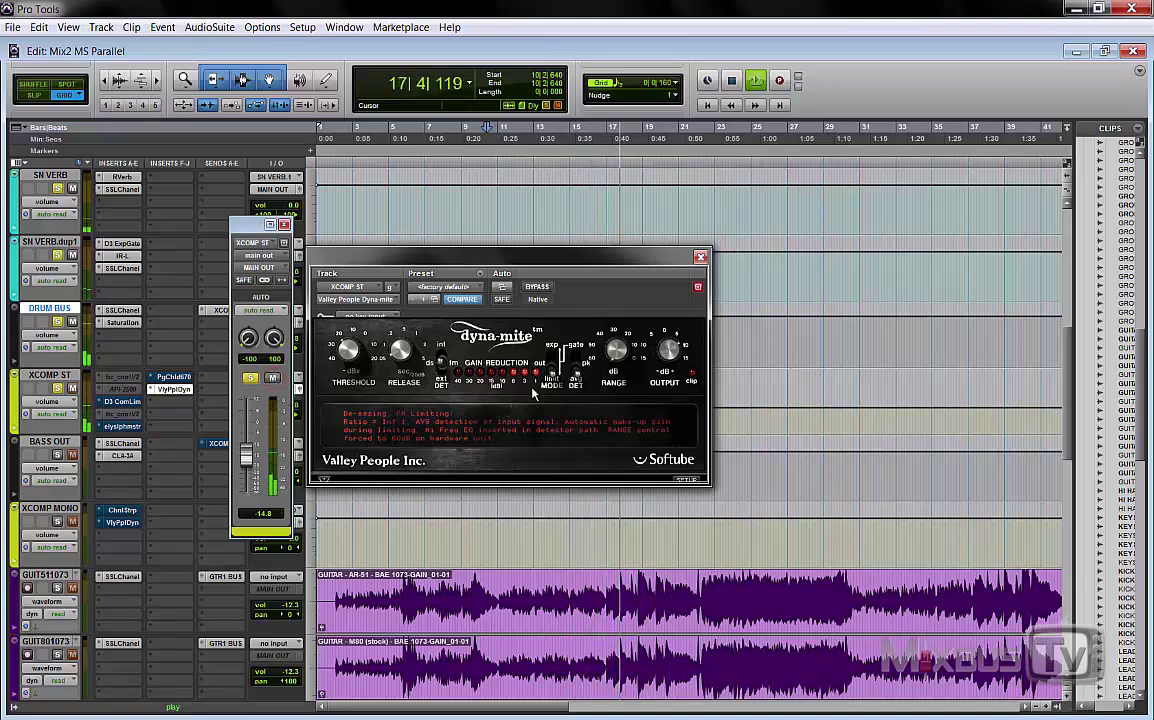
{"action": "key", "text": "space"}
- Switch the Dyna-mite to peak detection and raise the XCOMP ST fader to -7.0 dB during playback
{"action": "left_click", "coordinate": [578, 371]}
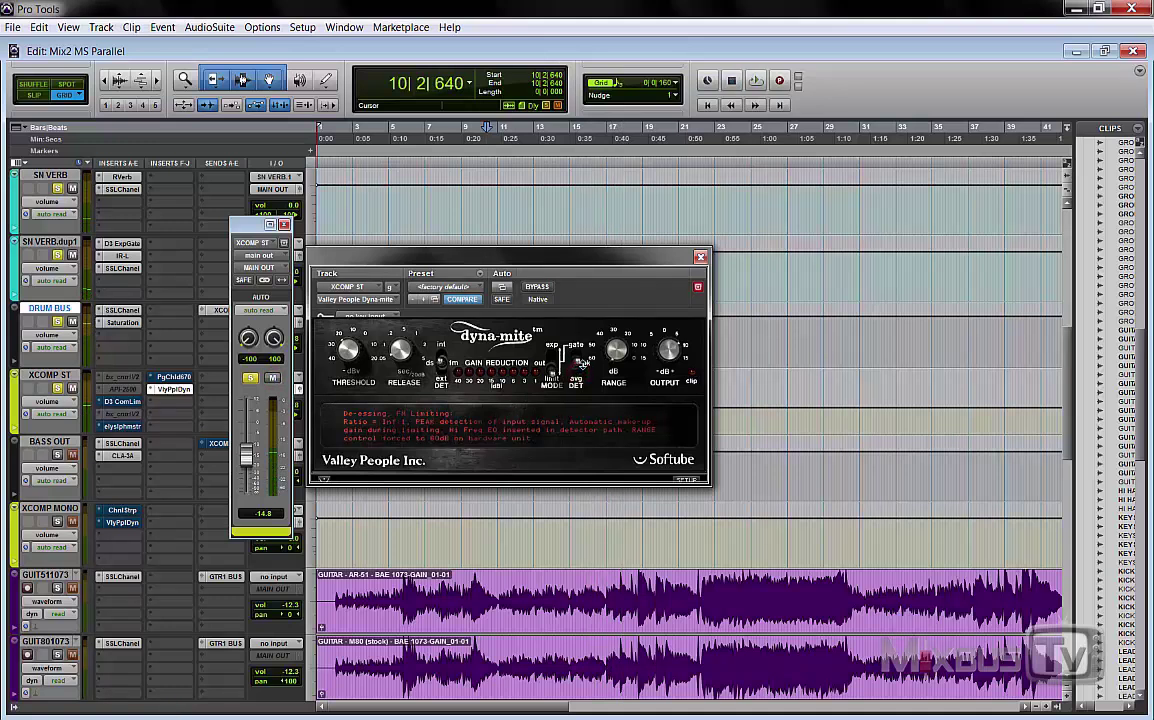
{"action": "key", "text": "space"}
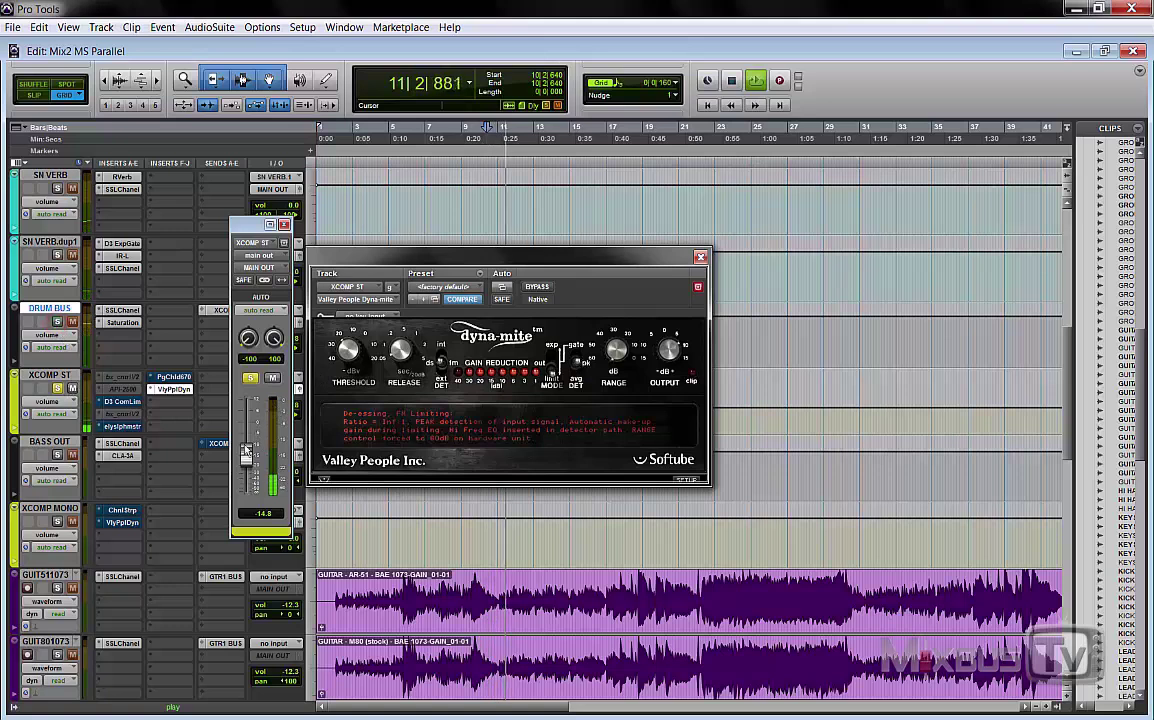
{"action": "left_click_drag", "start_coordinate": [245, 456], "coordinate": [245, 440]}
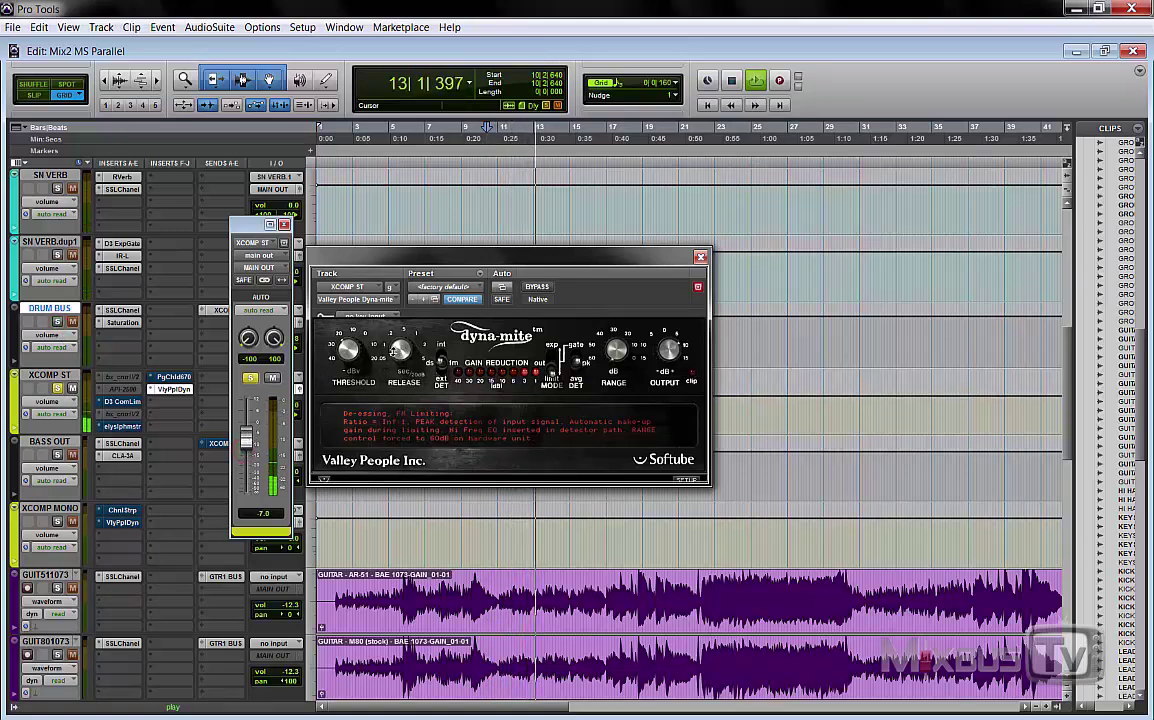
- Set the Dyna-mite's threshold to -12.0 dBv and release to 0.05 sec/20dB, and solo DRUM BUS again
{"action": "left_click", "coordinate": [400, 349]}
{"action": "left_click_drag", "start_coordinate": [349, 349], "coordinate": [349, 342]}
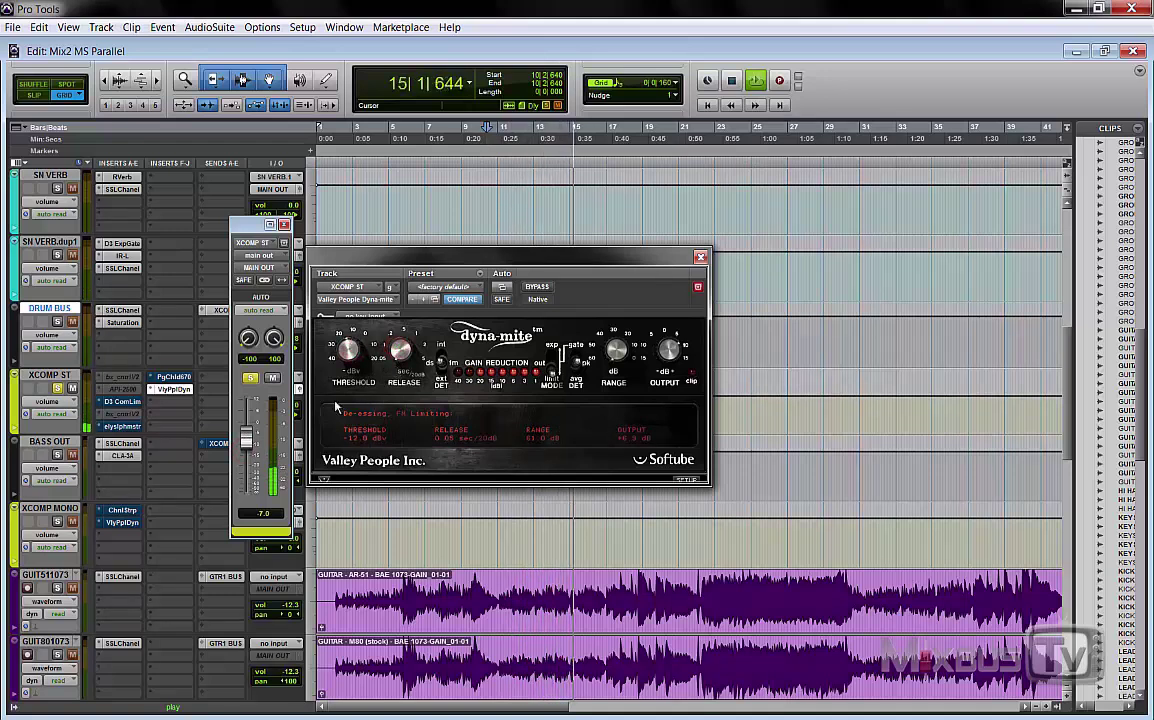
{"action": "left_click", "coordinate": [57, 322]}
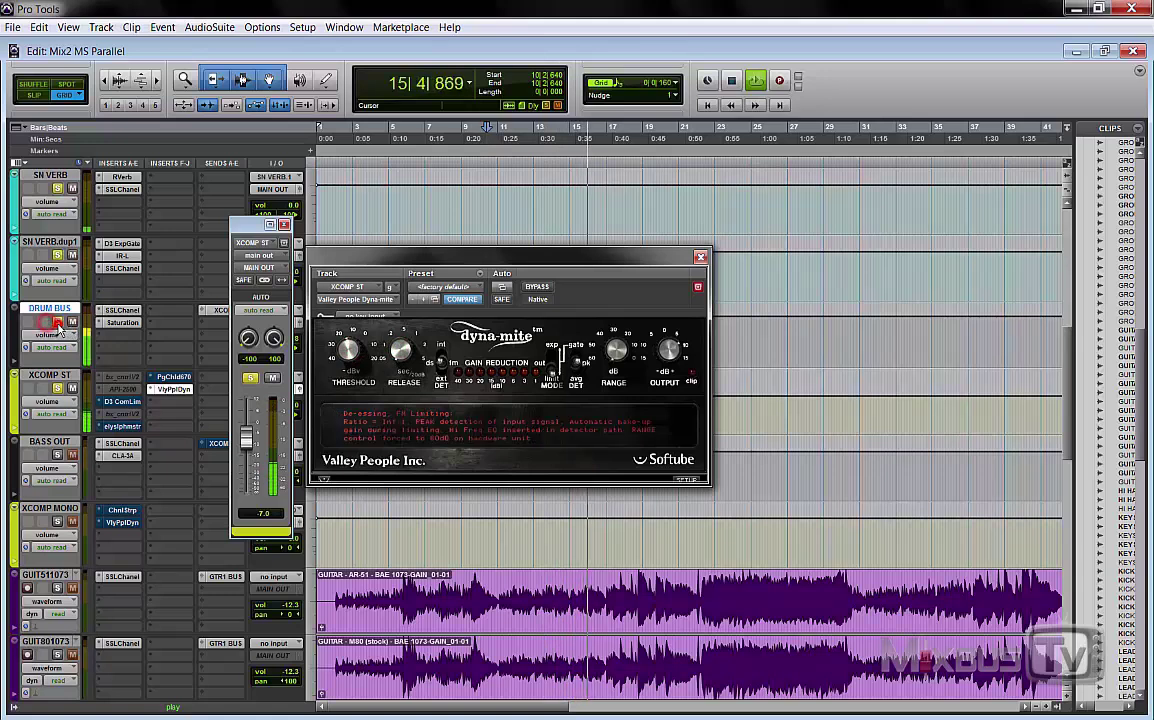
- Compare the drums with XCOMP ST muted and unmuted during playback, and raise its fader to -4.9 dB
{"action": "left_click", "coordinate": [273, 379]}
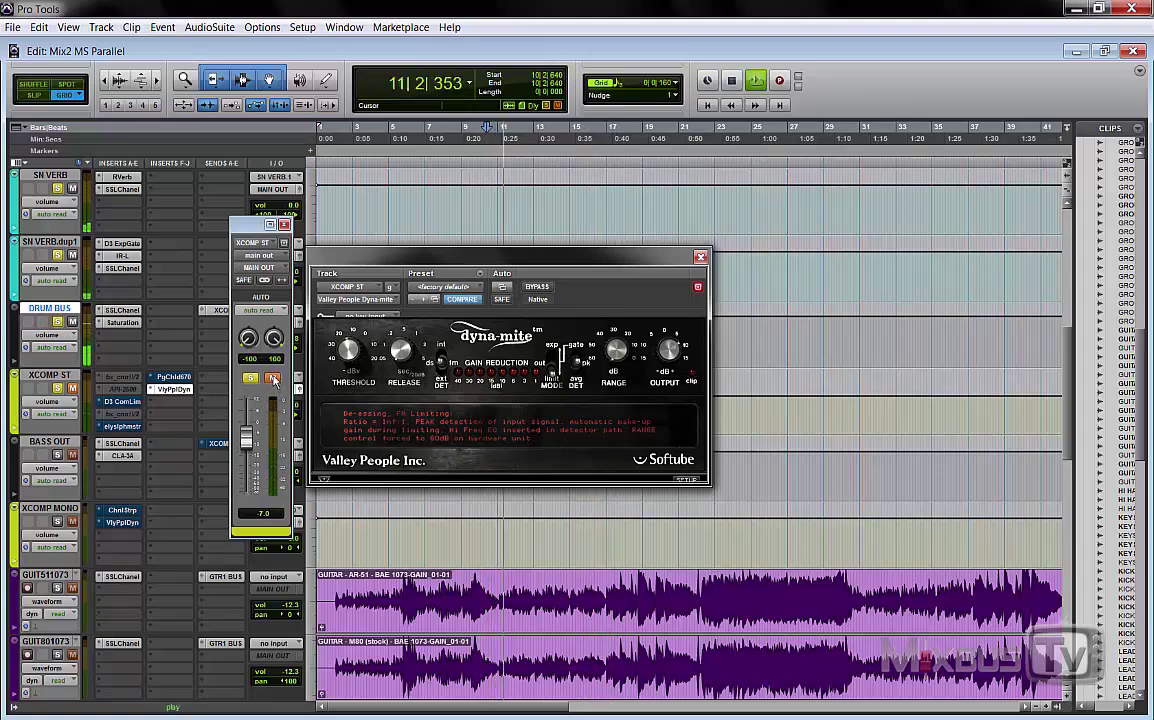
{"action": "left_click", "coordinate": [273, 379]}
{"action": "left_click", "coordinate": [273, 379]}
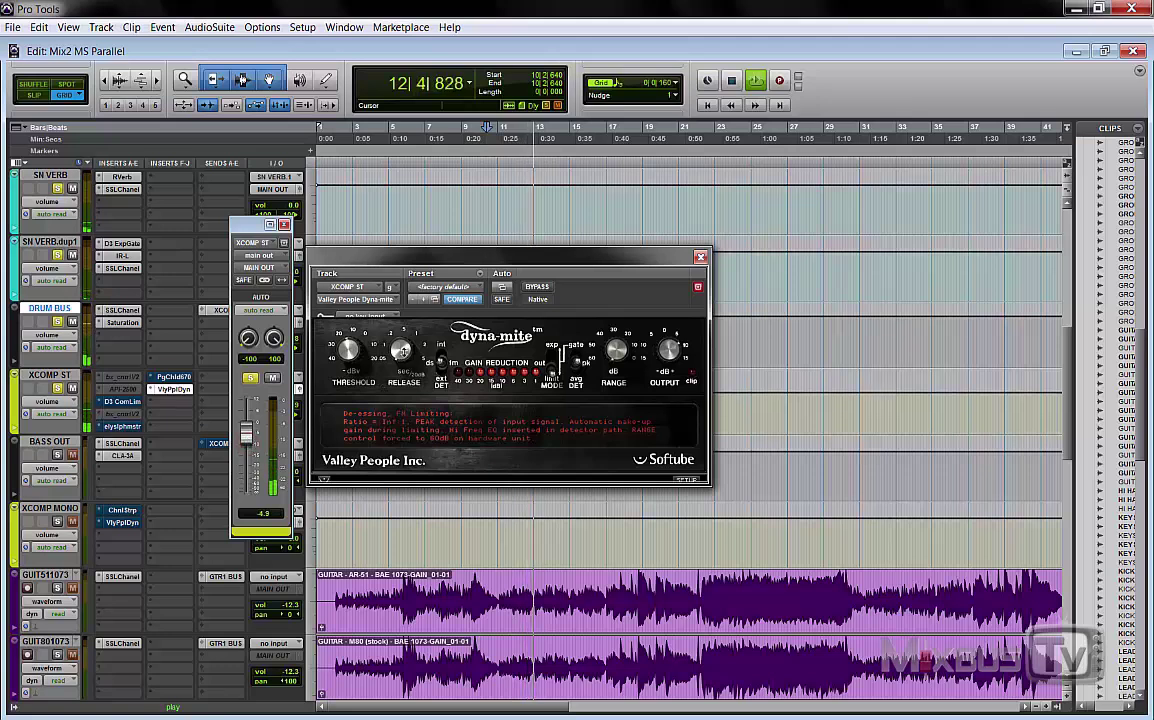
- Switch the Dyna-mite's detector to int for electrical peak limiting and stop playback
{"action": "mouse_move", "coordinate": [405, 331]}
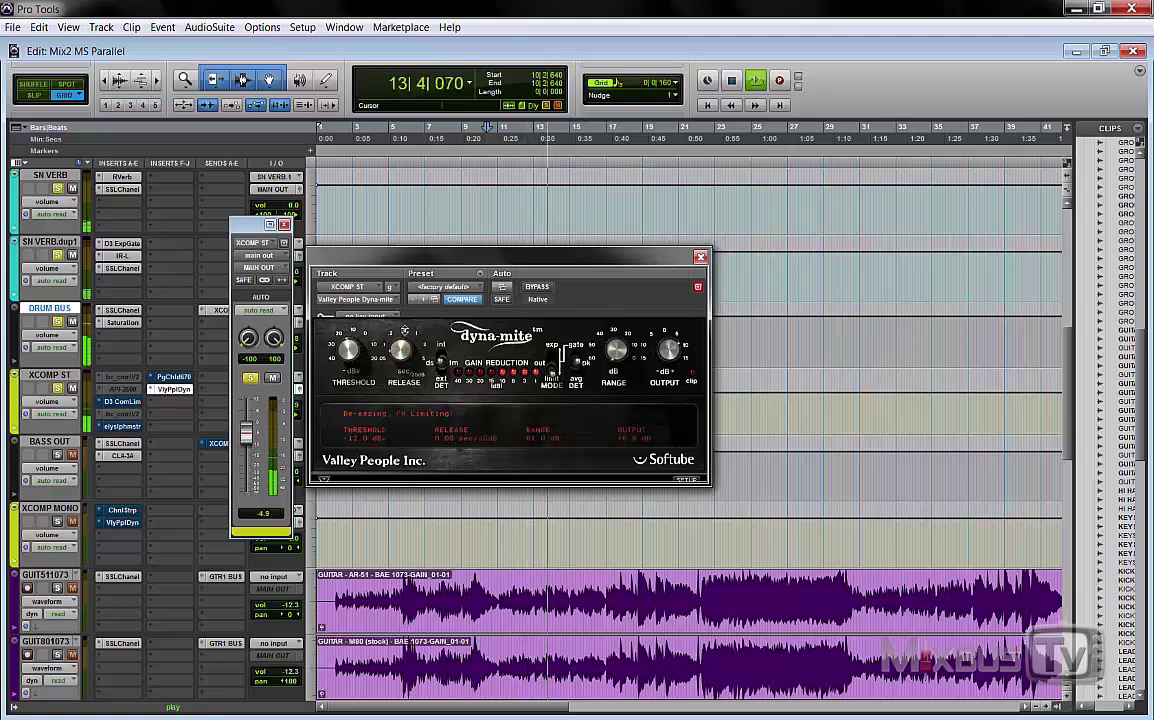
{"action": "left_click", "coordinate": [443, 350]}
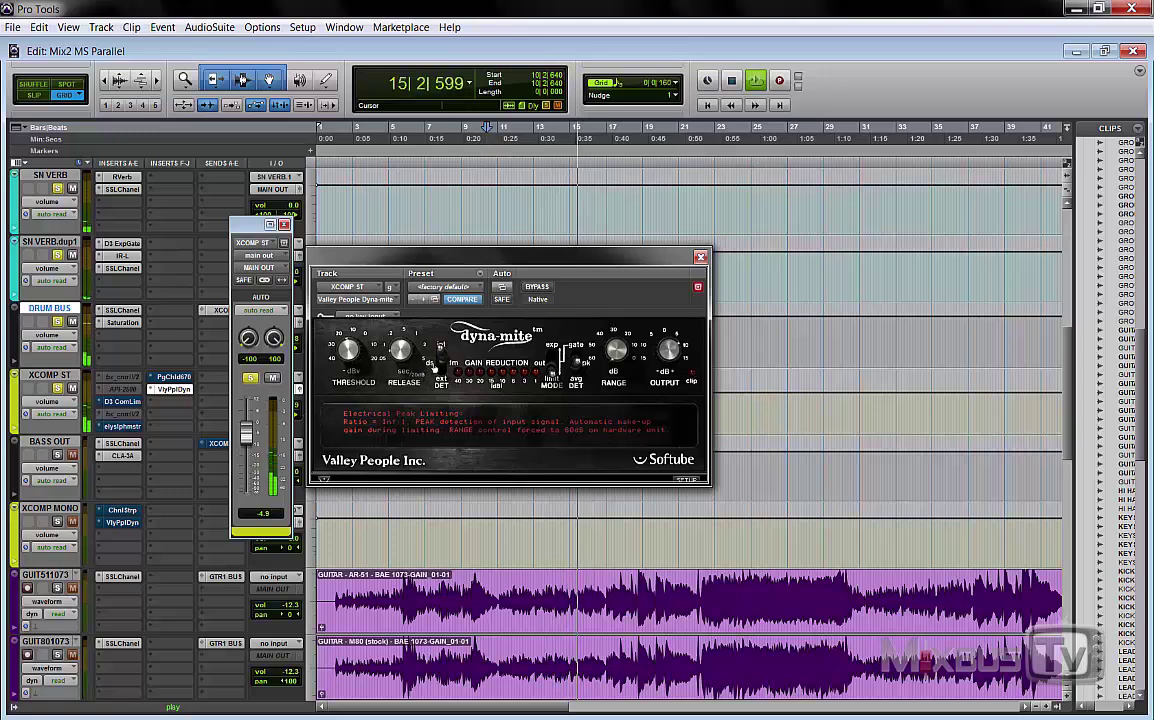
{"action": "key", "text": "space"}
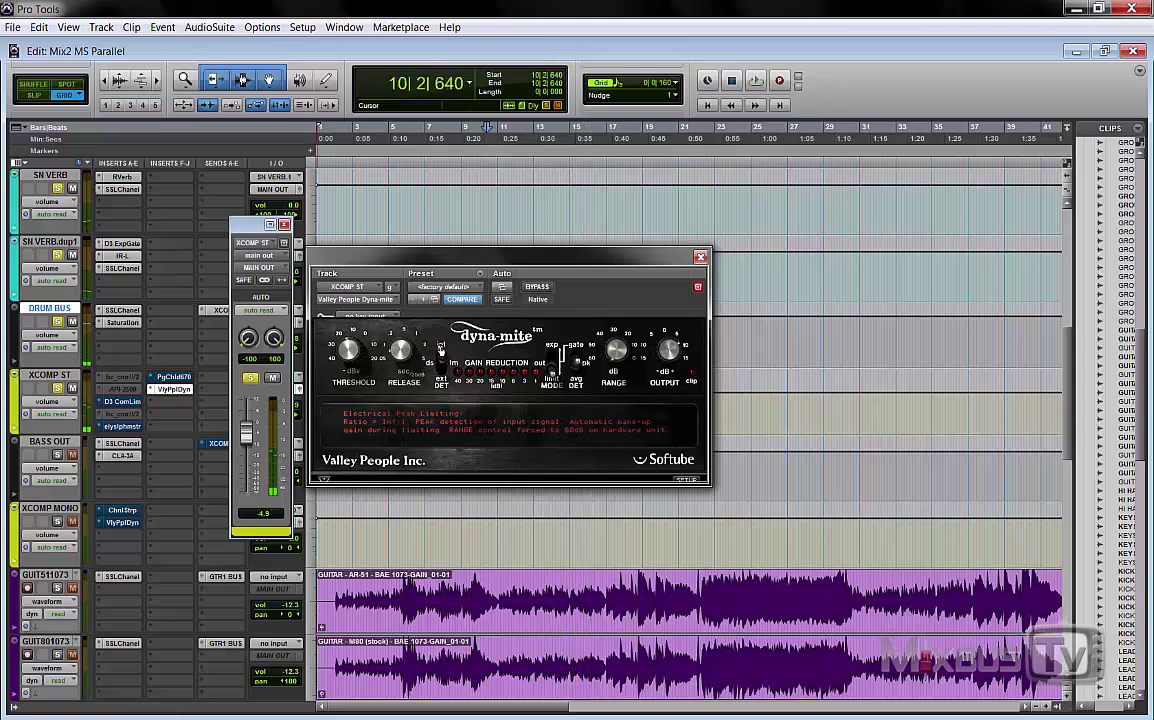
- Play the full mix without solos, with XCOMP ST at -14.5 dB, and compare it with the track muted and unmuted
{"action": "key", "text": "space"}
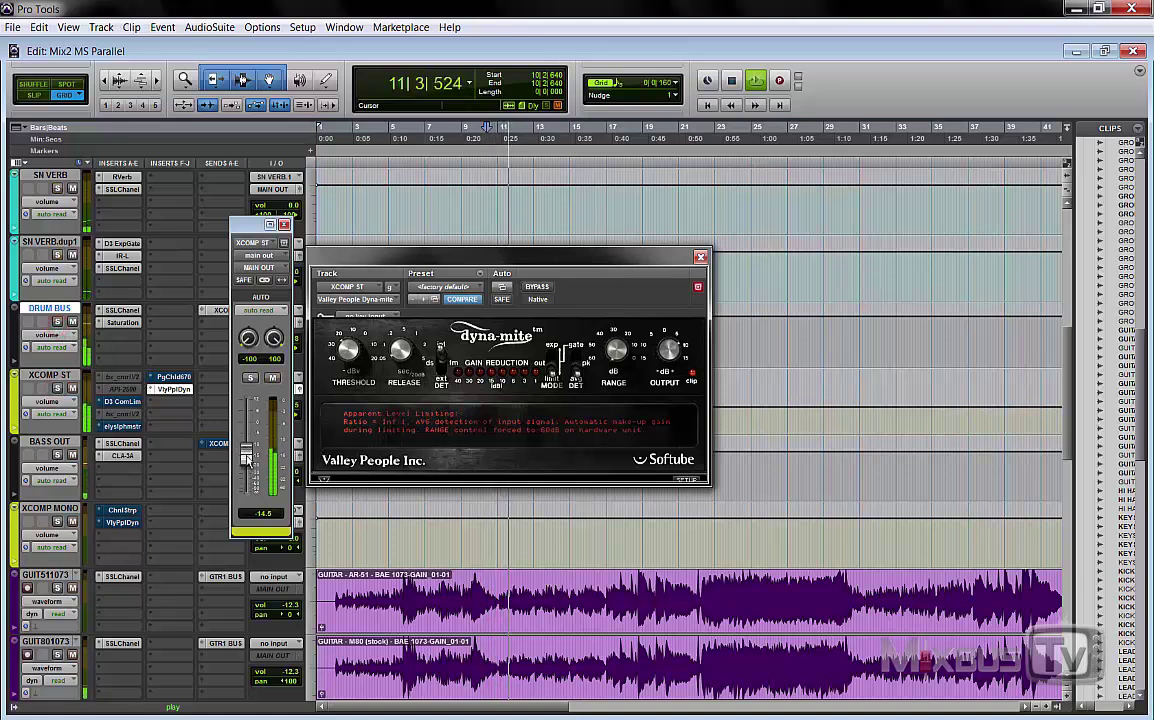
{"action": "left_click", "coordinate": [273, 379]}
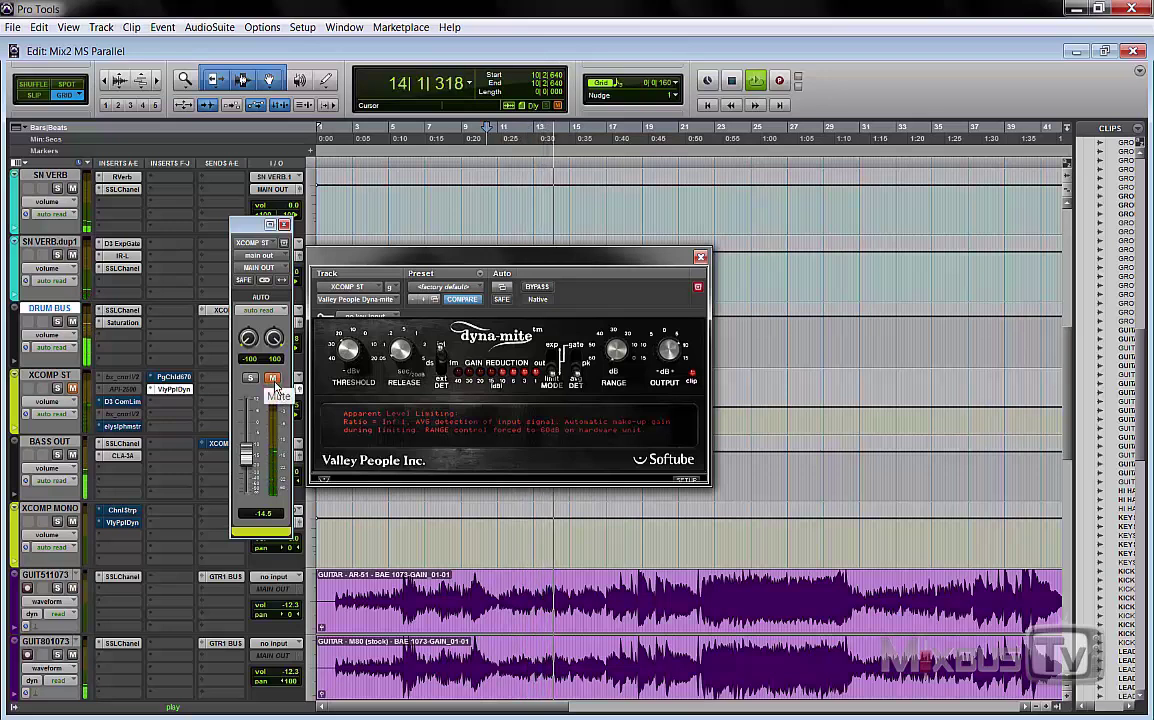
{"action": "left_click", "coordinate": [273, 379]}
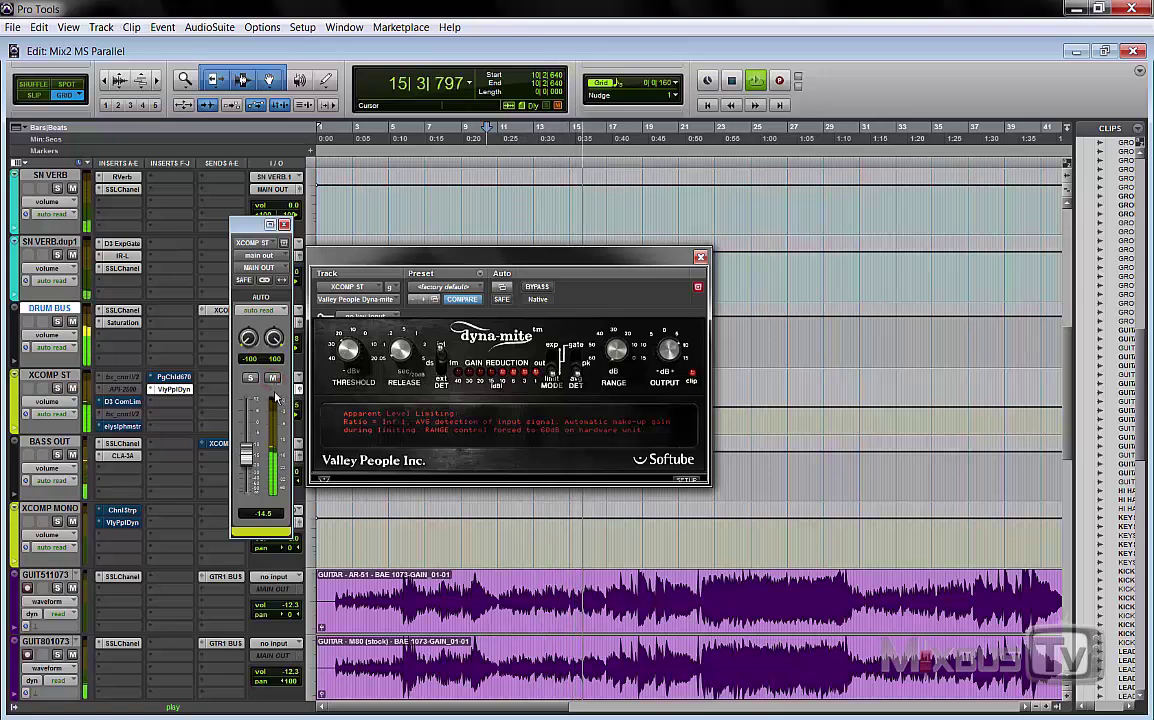
{"action": "key", "text": "space"}
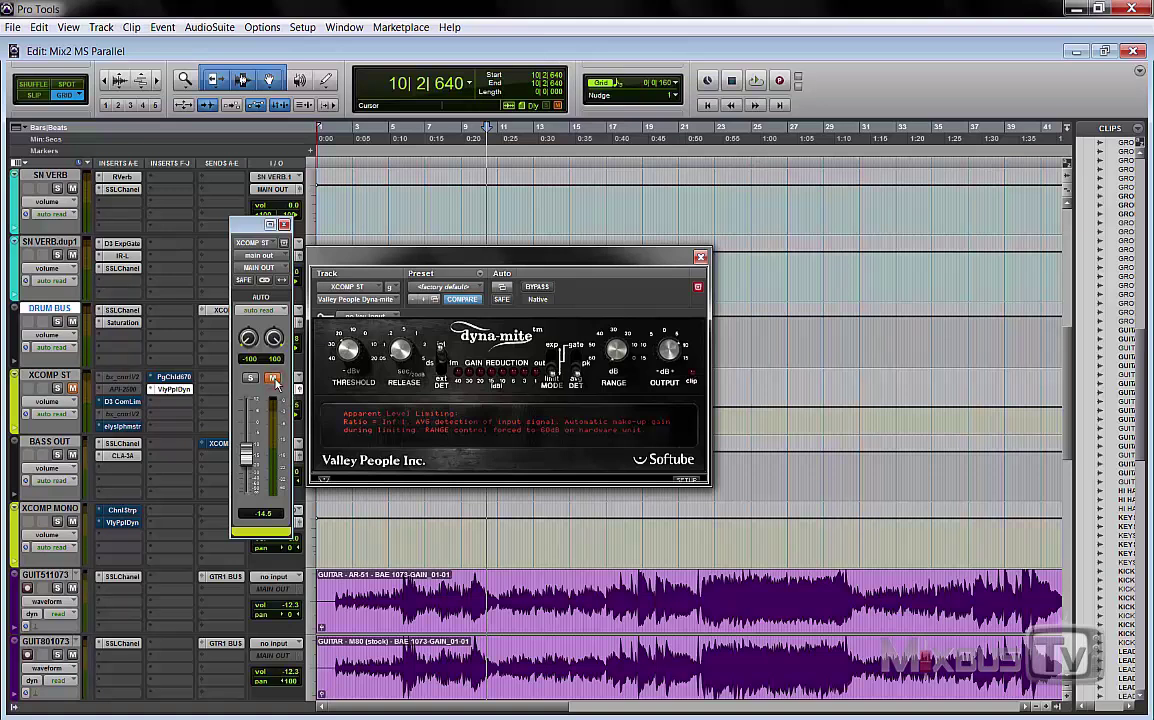
- Unmute XCOMP ST in the playing mix, lower its fader to -16.8 dB, and check the blend against the muted track
{"action": "key", "text": "space"}
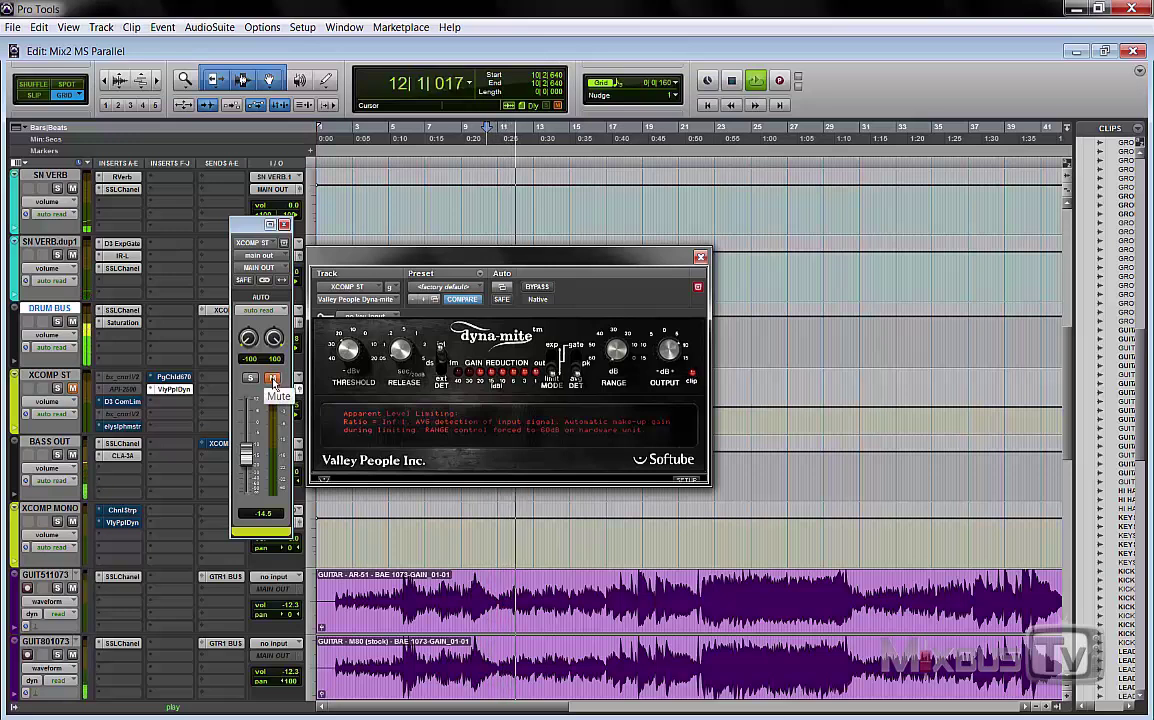
{"action": "left_click", "coordinate": [273, 378]}
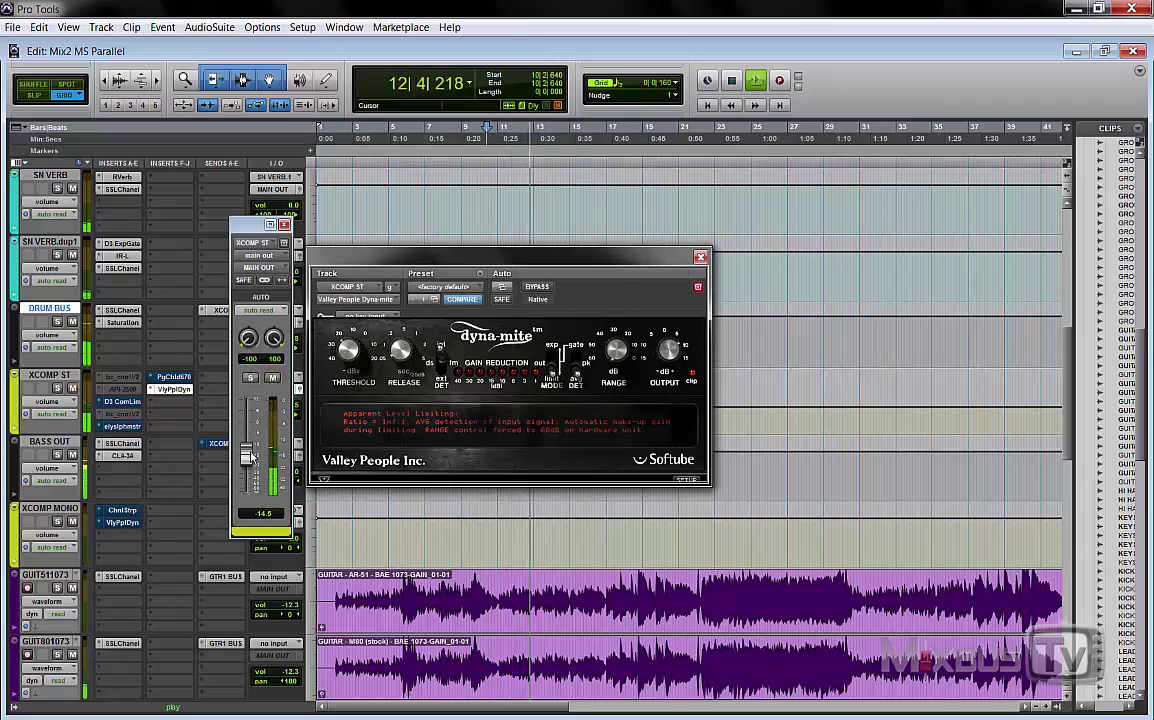
{"action": "left_click_drag", "start_coordinate": [253, 458], "coordinate": [253, 461]}
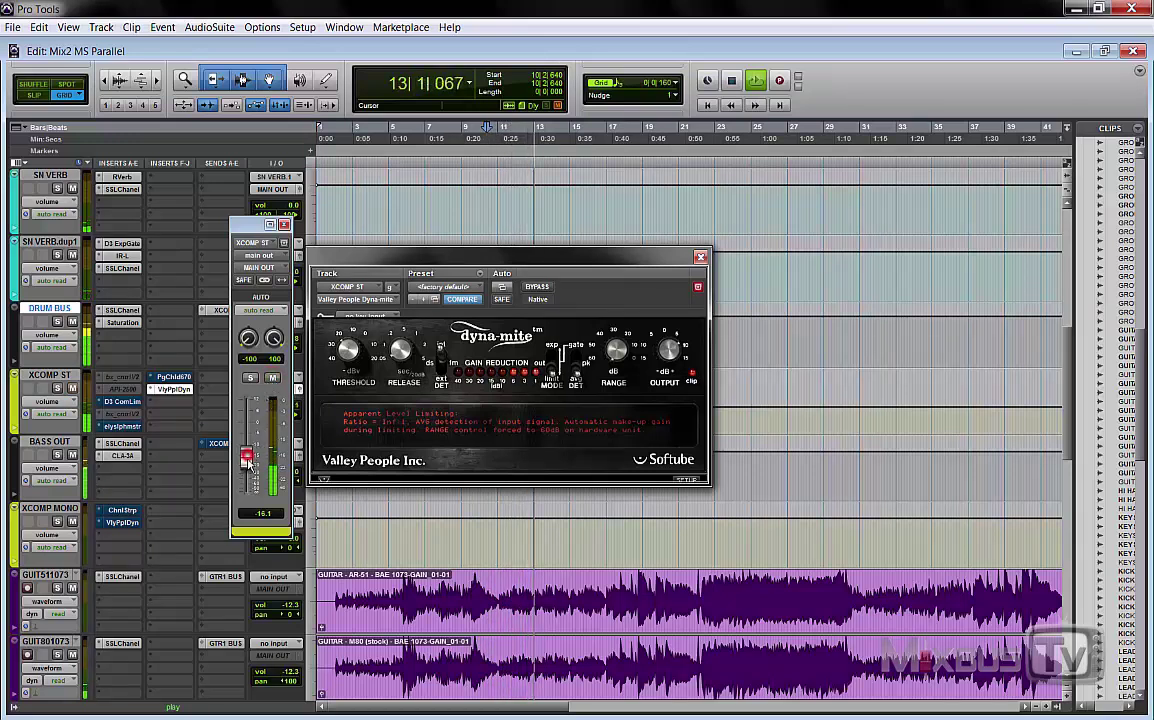
{"action": "left_click", "coordinate": [272, 378]}
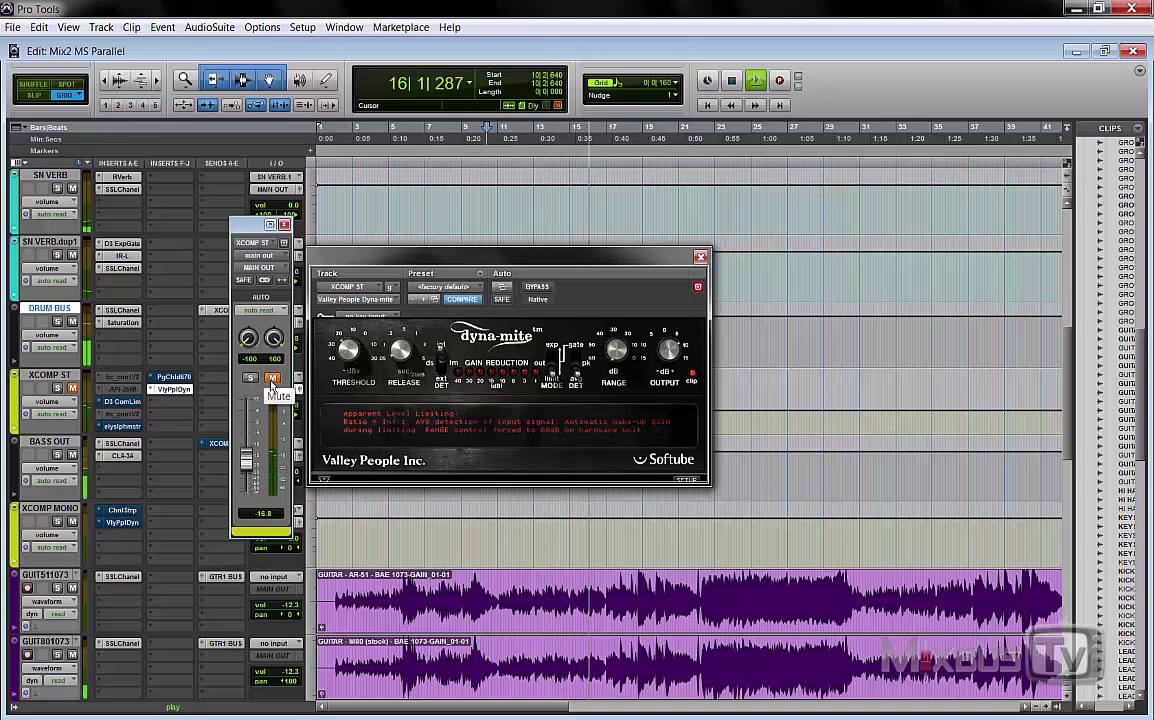
{"action": "left_click", "coordinate": [272, 378]}
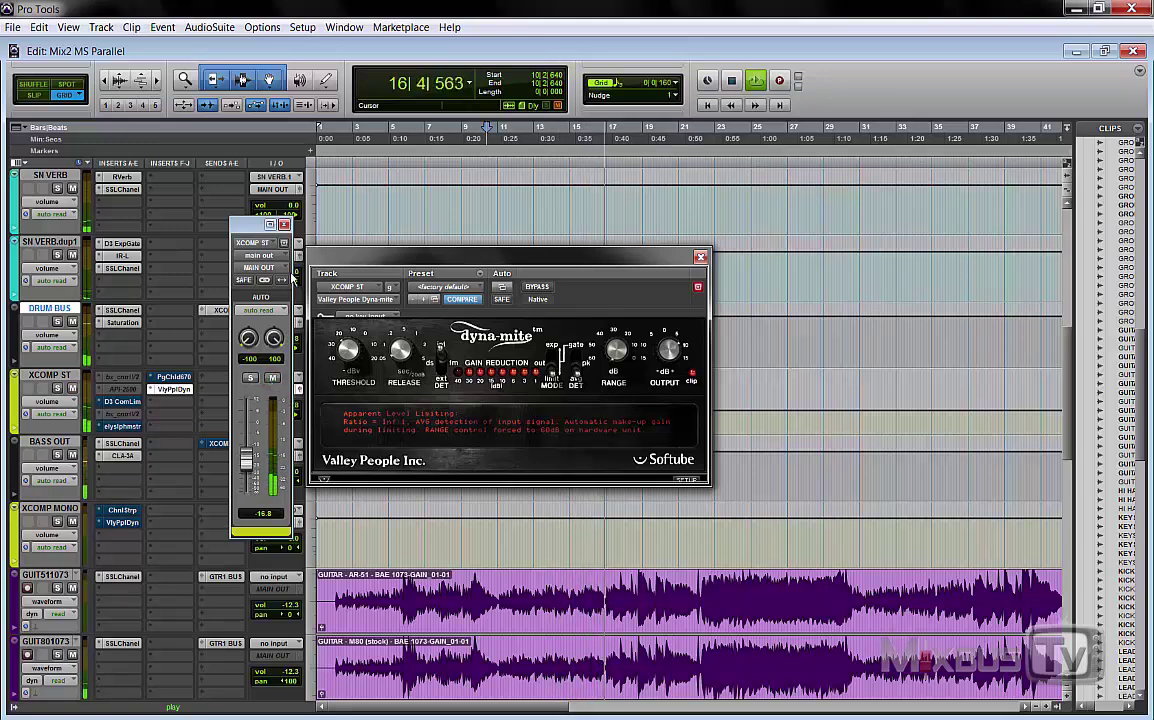
{"action": "key", "text": "space"}
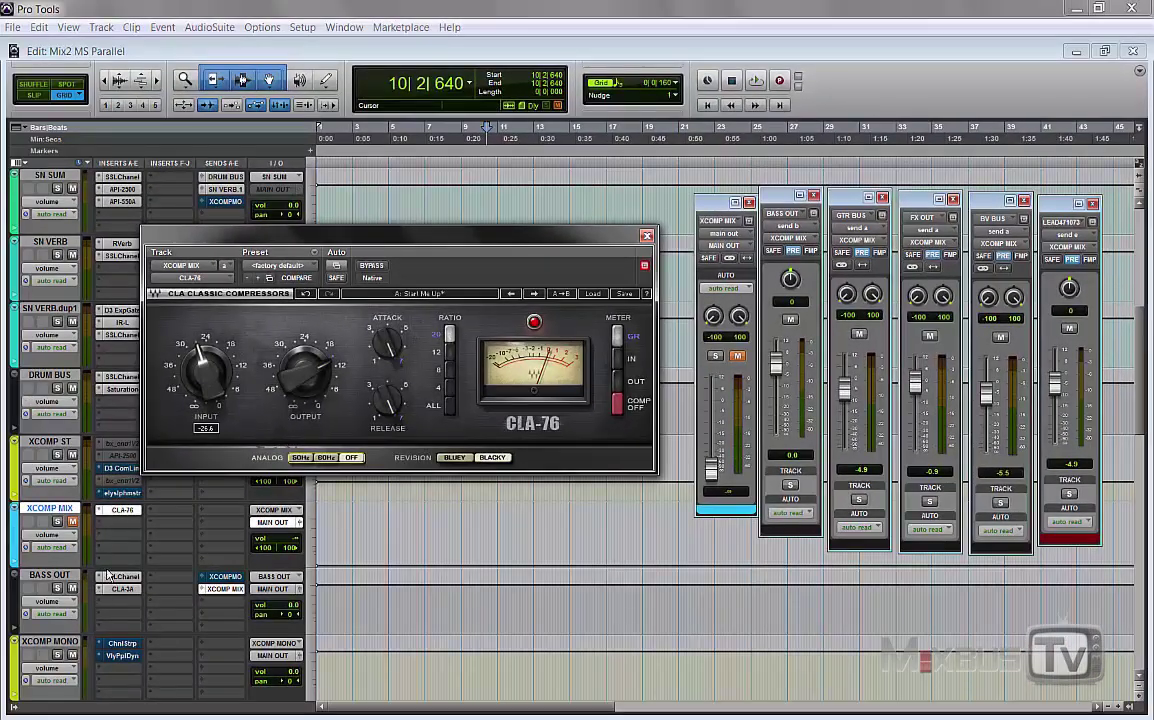
- Bypass the CLA-76 on XCOMP MIX, and solo the track with its mute off
{"action": "right_click", "coordinate": [122, 510]}
{"action": "left_click", "coordinate": [135, 517]}
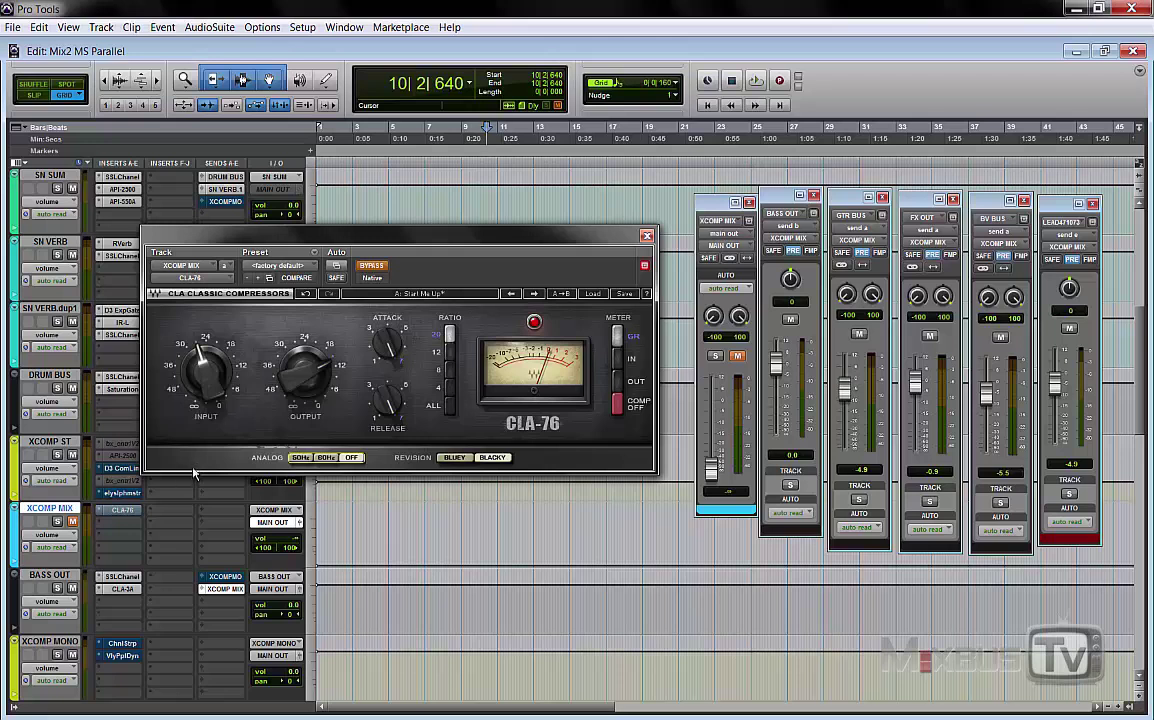
{"action": "left_click", "coordinate": [58, 521]}
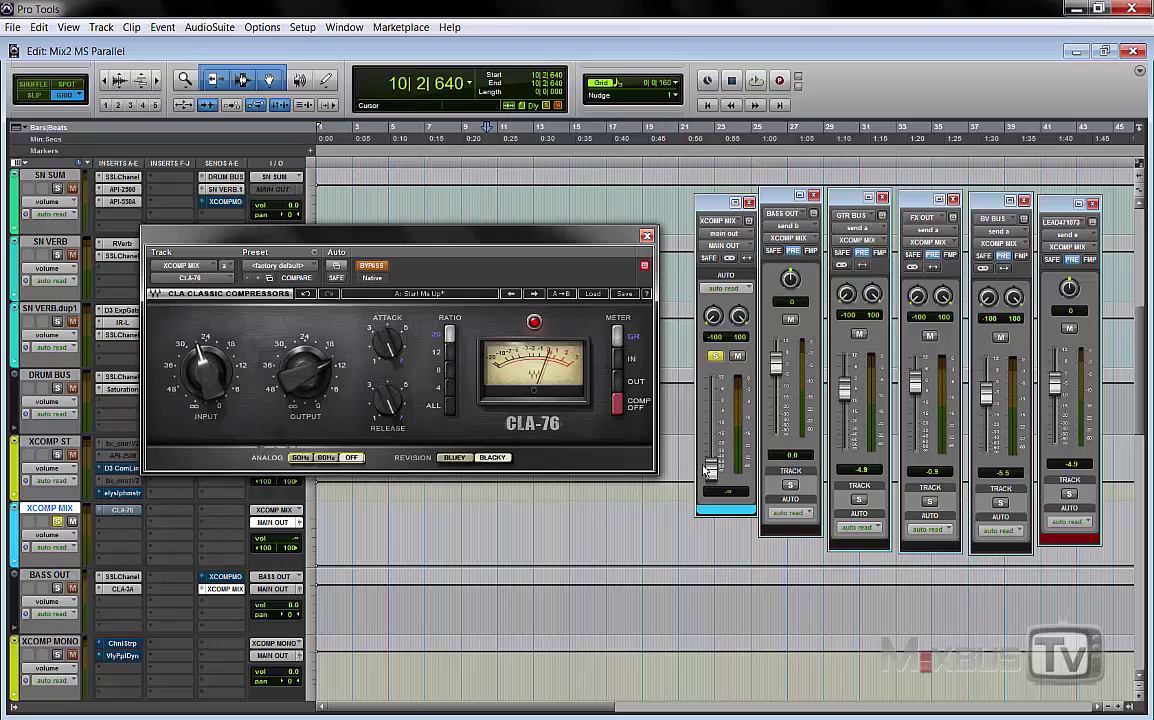
- Raise the XCOMP MIX fader to -0.3 dB and audition the uncompressed signals sent to it
{"action": "left_click_drag", "start_coordinate": [716, 458], "coordinate": [716, 401]}
{"action": "key", "text": "space"}
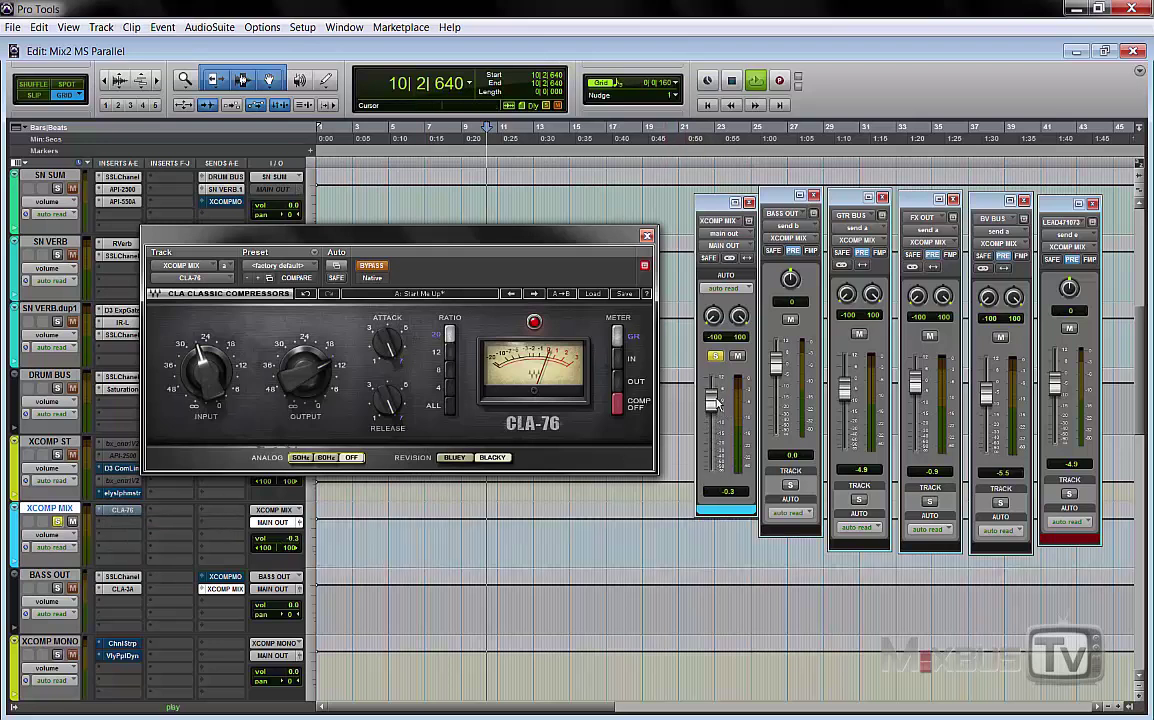
{"action": "left_click", "coordinate": [711, 401], "text": "alt"}
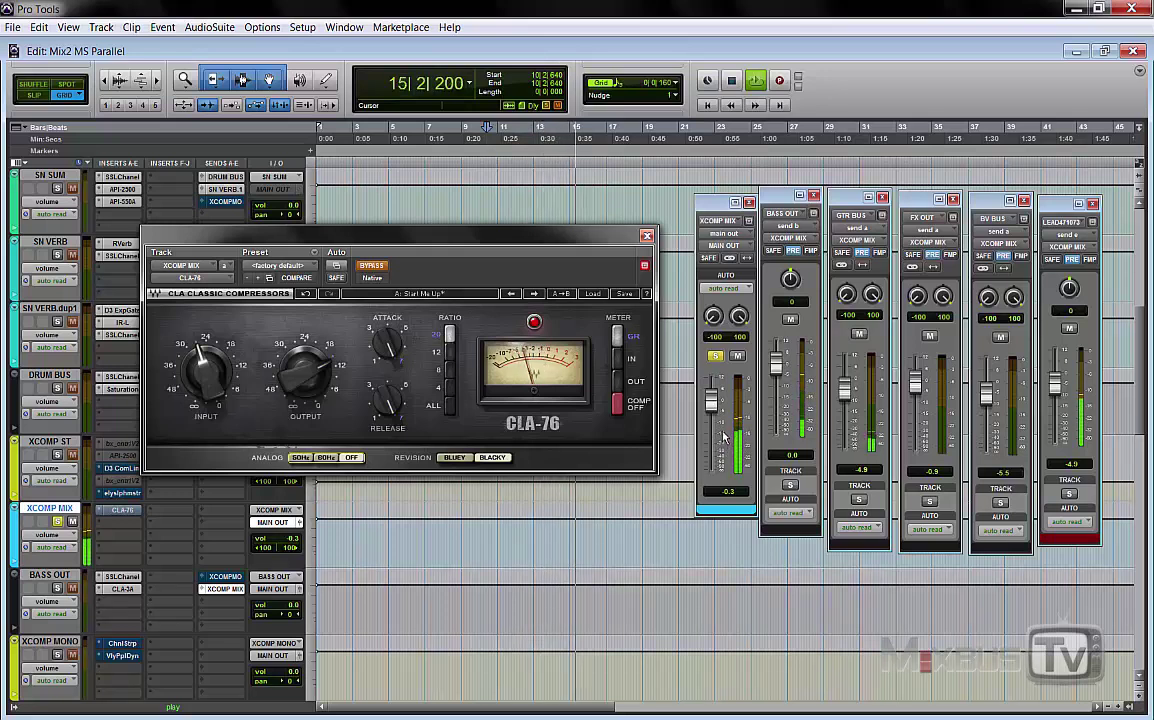
{"action": "key", "text": "space"}
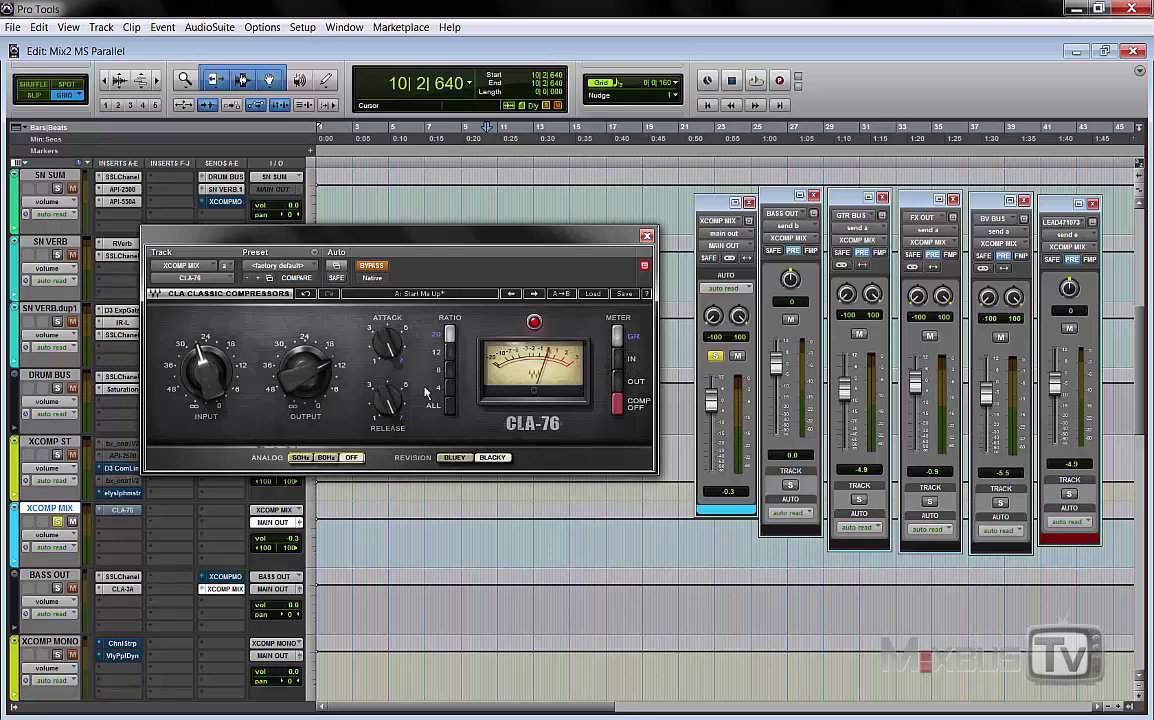
- Take the CLA-76 out of bypass, set its output to the 24 mark, and audition the compressed XCOMP MIX
{"action": "left_click", "coordinate": [372, 266]}
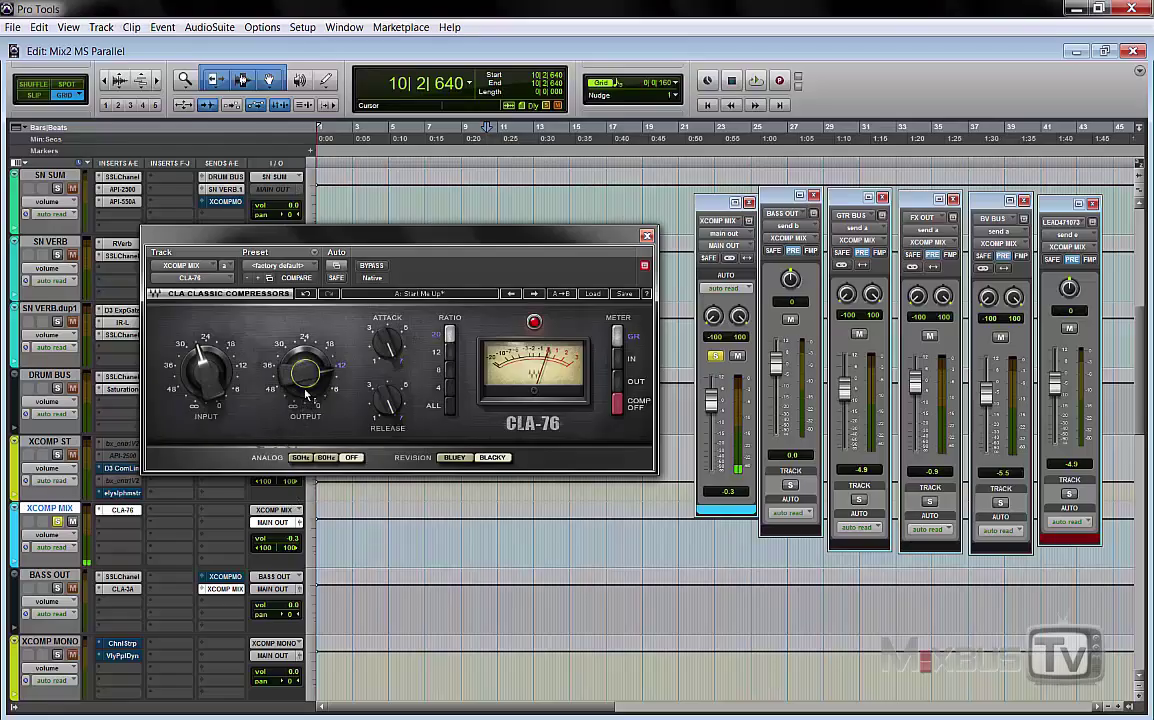
{"action": "left_click_drag", "start_coordinate": [307, 395], "coordinate": [307, 365]}
{"action": "key", "text": "space"}
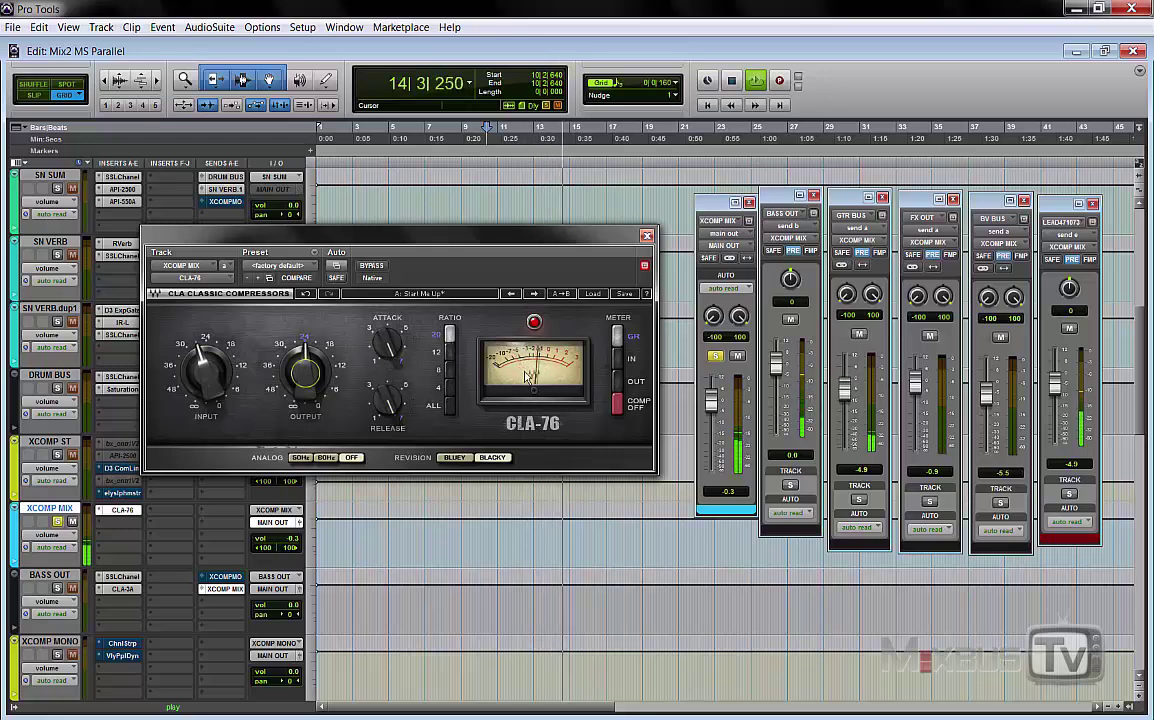
{"action": "key", "text": "space"}
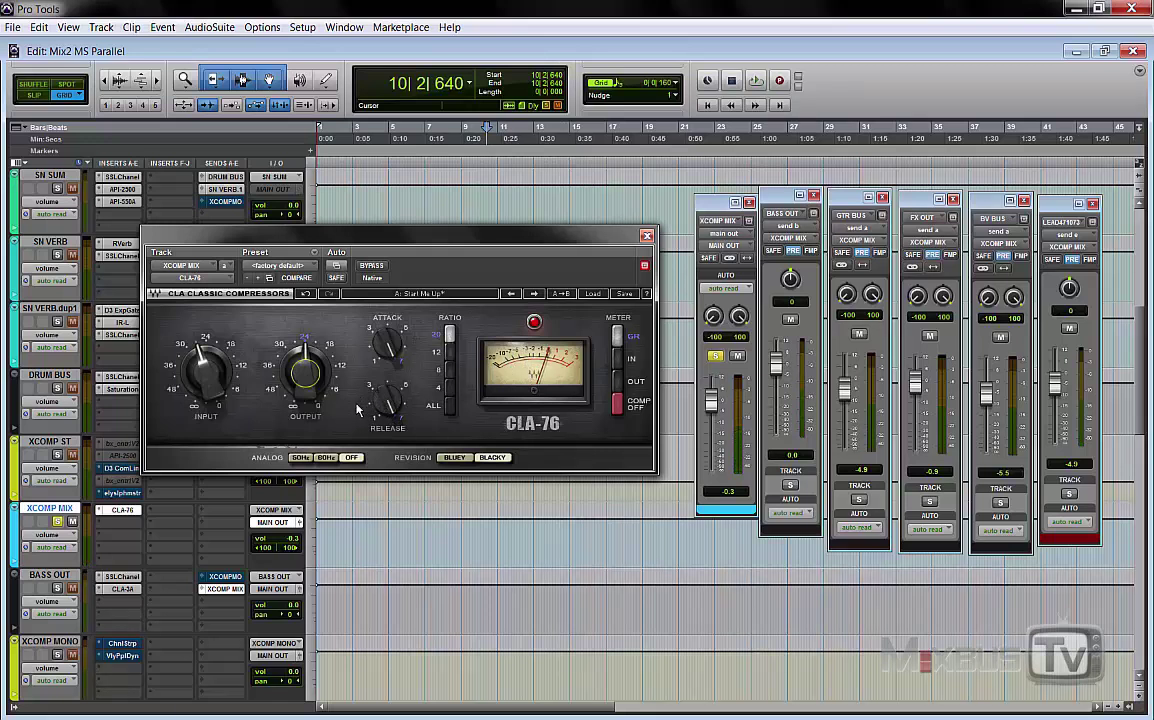
- Raise the CLA-76's output slightly, between the 24 and 18 marks, during playback of the soloed XCOMP MIX
{"action": "key", "text": "space"}
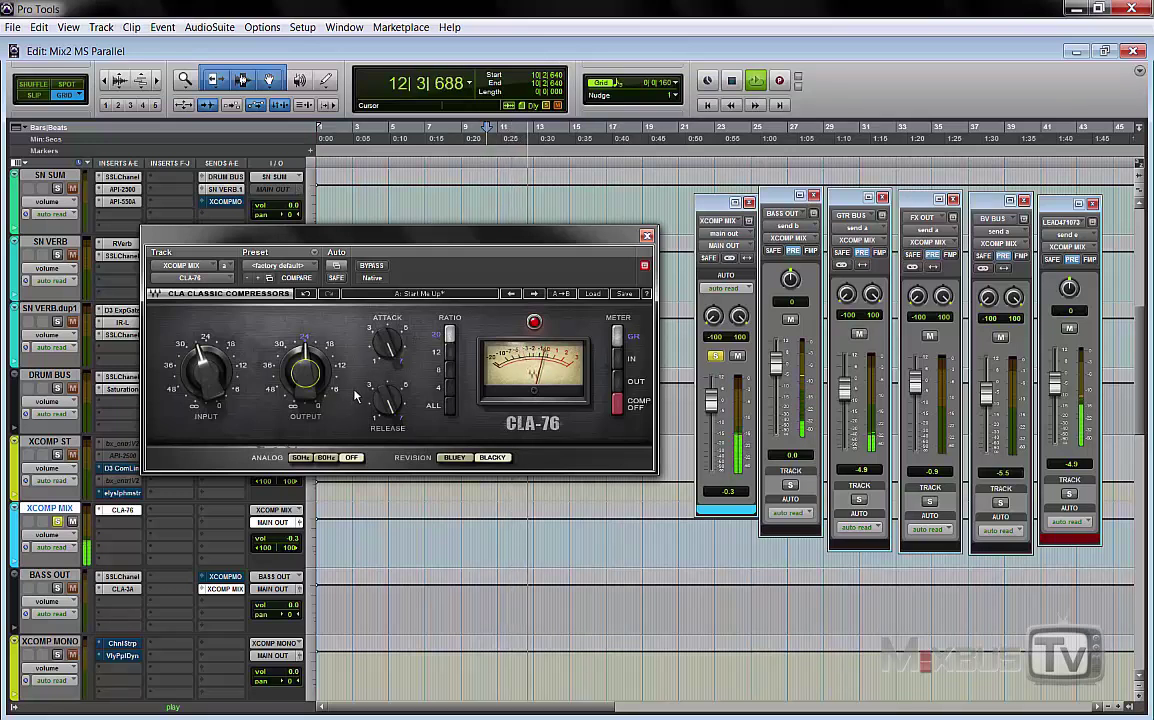
{"action": "left_click", "coordinate": [305, 372]}
{"action": "left_click_drag", "start_coordinate": [305, 372], "coordinate": [310, 378]}
{"action": "key", "text": "space"}
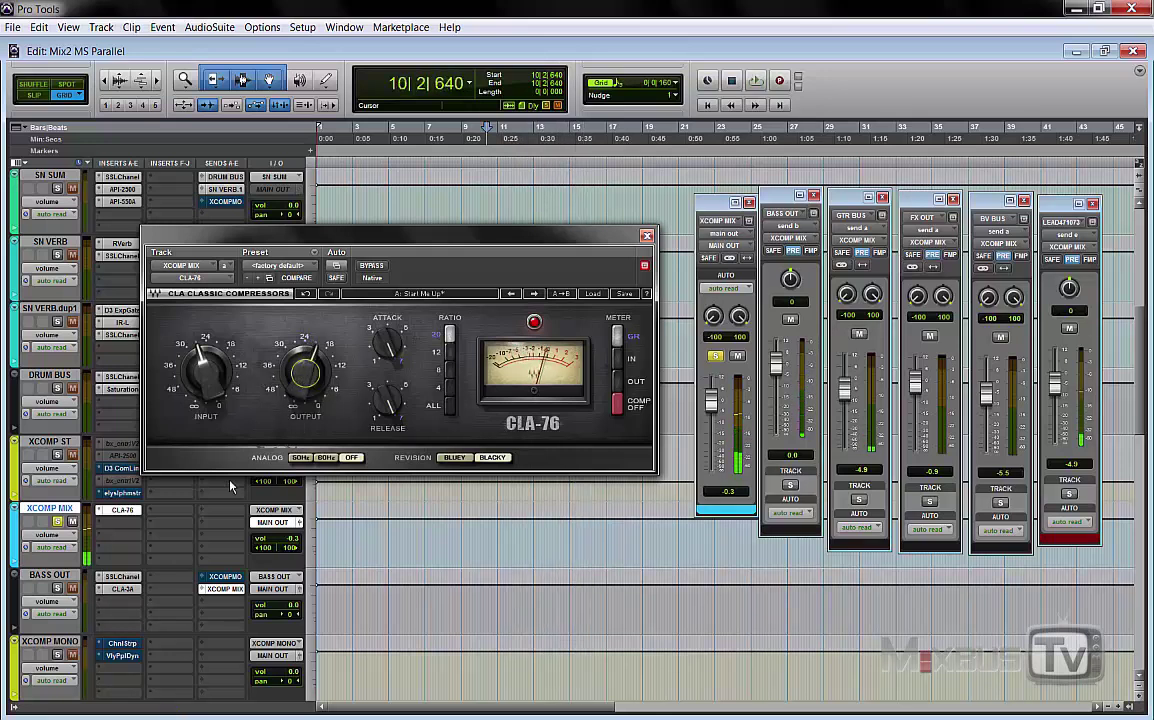
- Unsolo XCOMP MIX and blend it into the playing mix from a fully lowered fader up to -12.9 dB
{"action": "key", "text": "shift+s"}
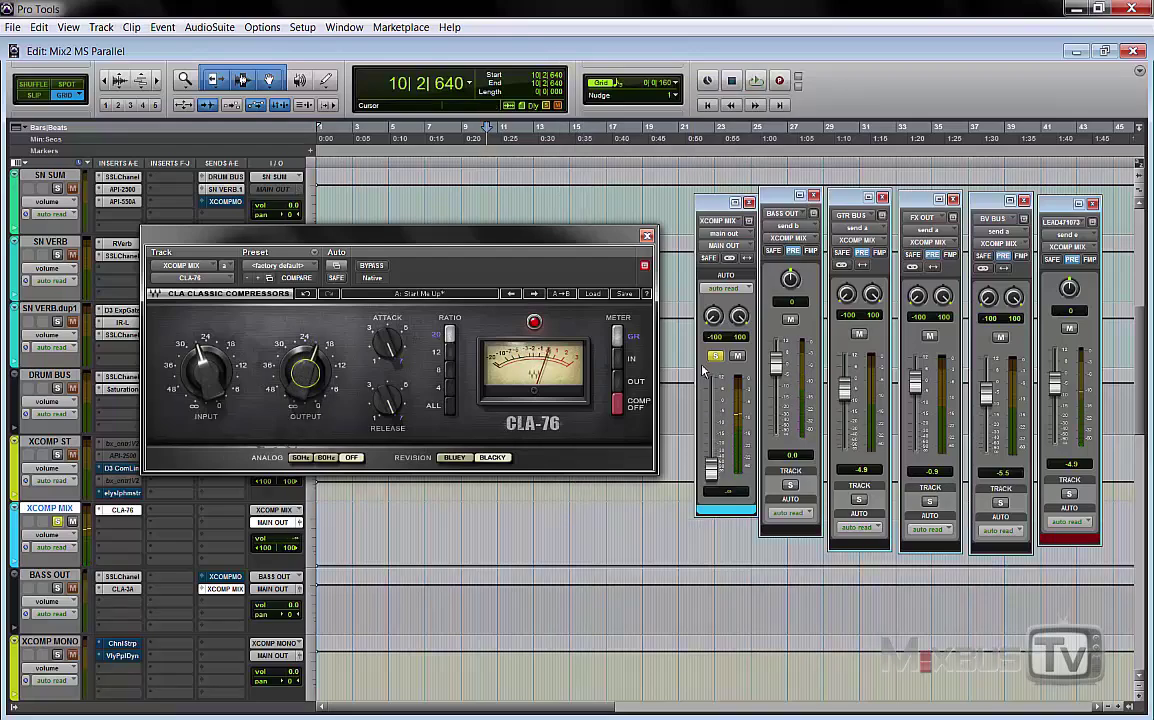
{"action": "key", "text": "space"}
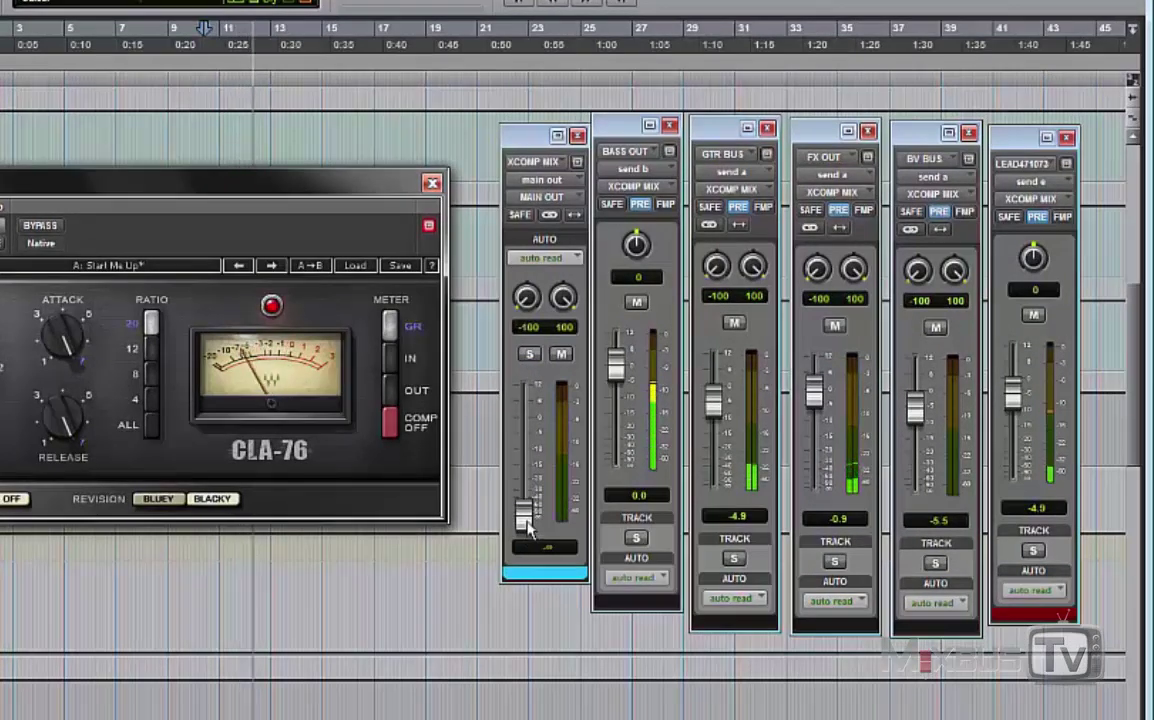
{"action": "left_click_drag", "start_coordinate": [530, 533], "coordinate": [537, 495]}
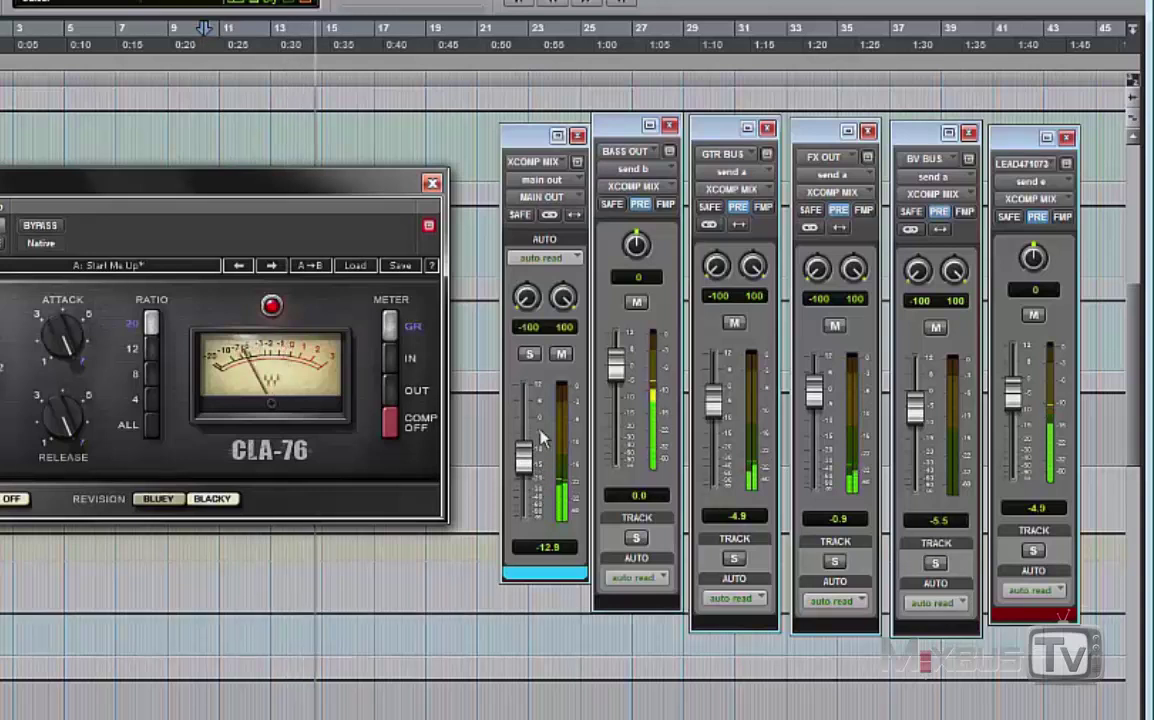
- Compare the full mix with XCOMP MIX muted and unmuted, leaving the track unmuted
{"action": "left_click", "coordinate": [561, 356]}
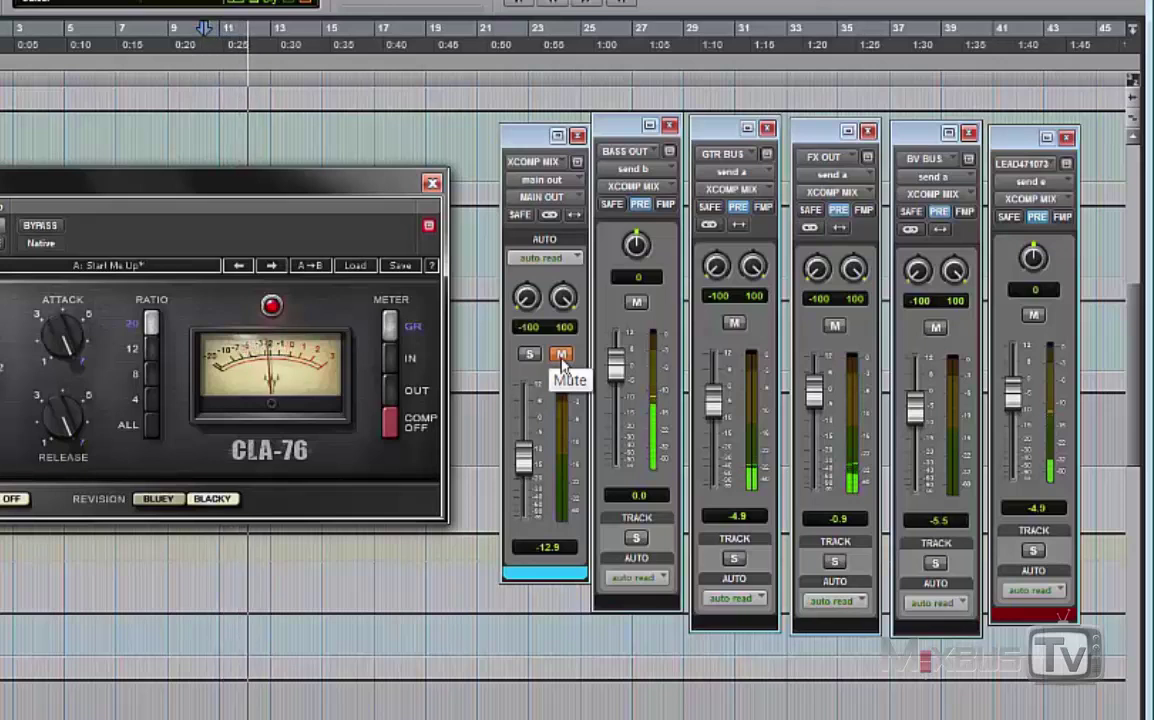
{"action": "left_click", "coordinate": [561, 356]}
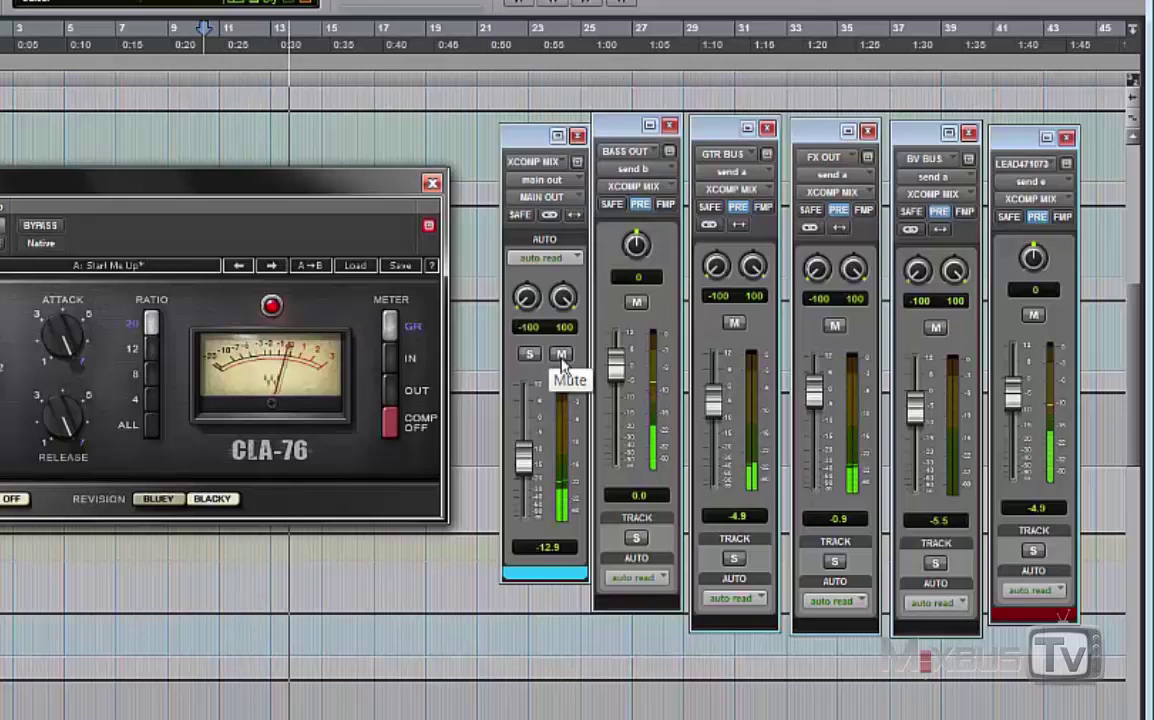
{"action": "left_click", "coordinate": [561, 356]}
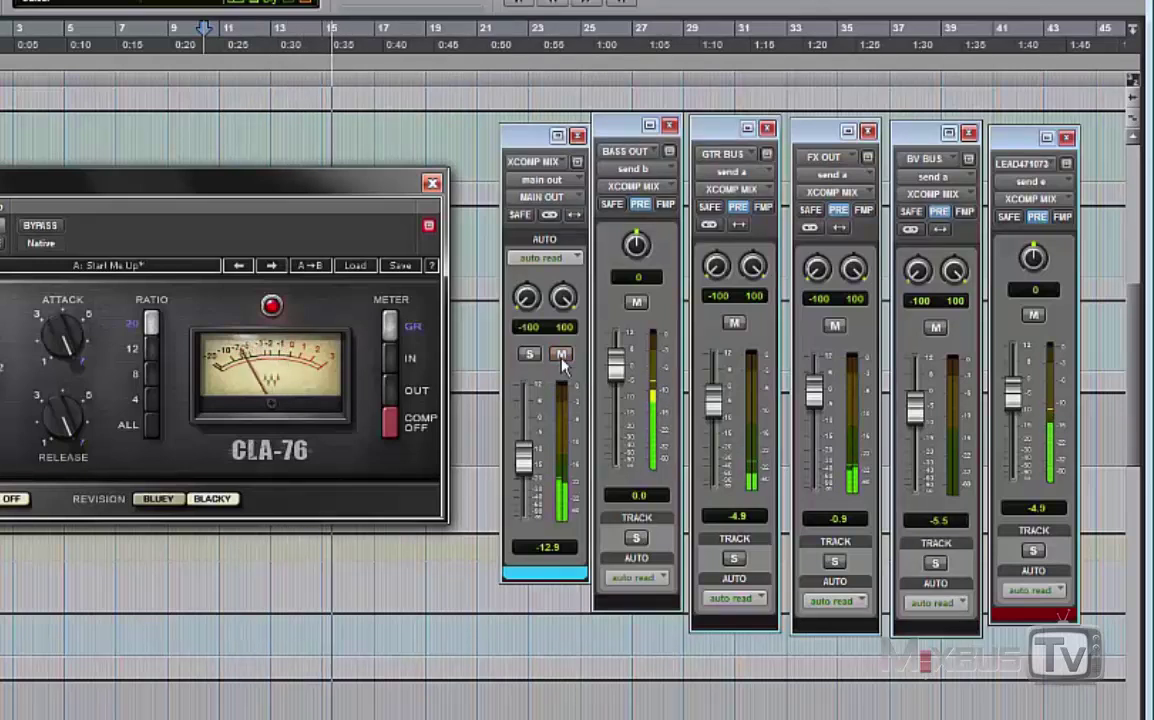
{"action": "left_click", "coordinate": [561, 355]}
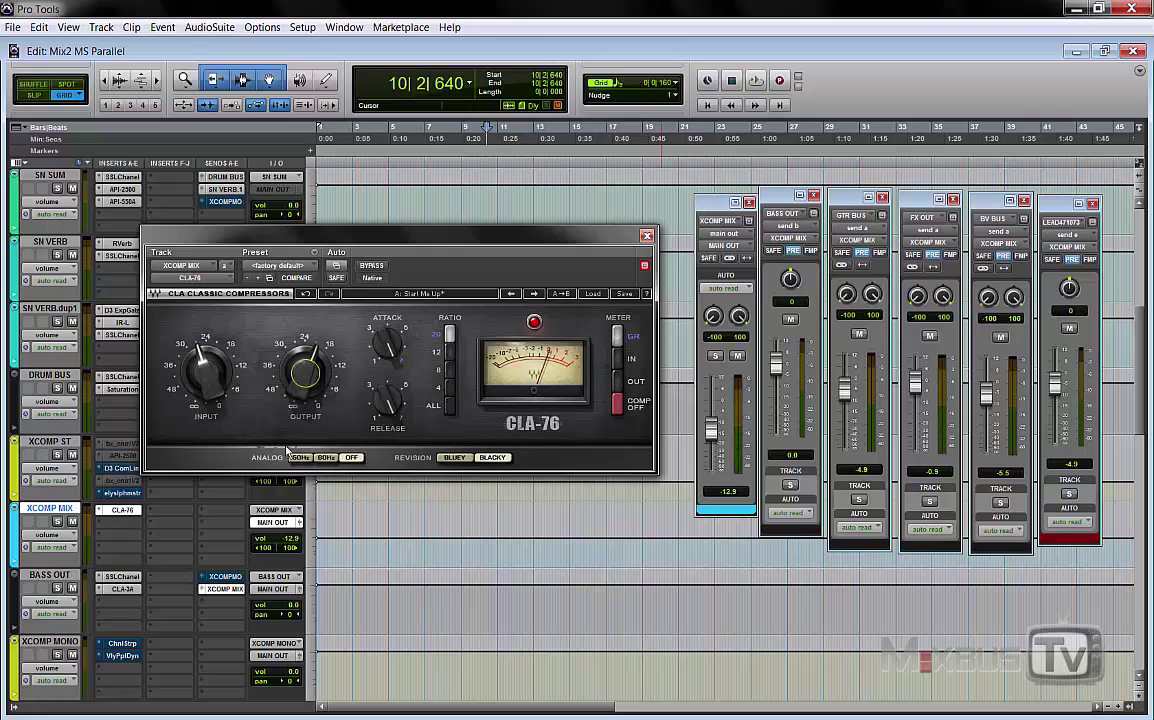
- Open the Dyna-mite on XCOMP ST during playback and arrange its window above the CLA-76's window
{"action": "key", "text": "space"}
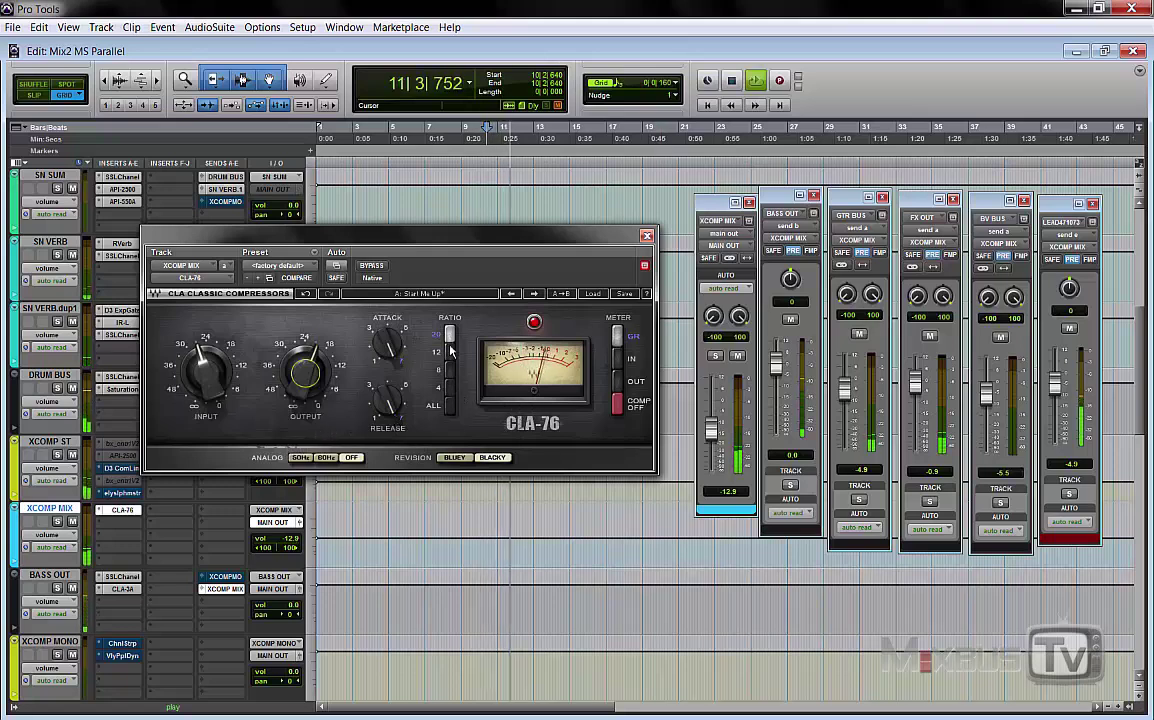
{"action": "left_click_drag", "start_coordinate": [467, 238], "coordinate": [516, 230]}
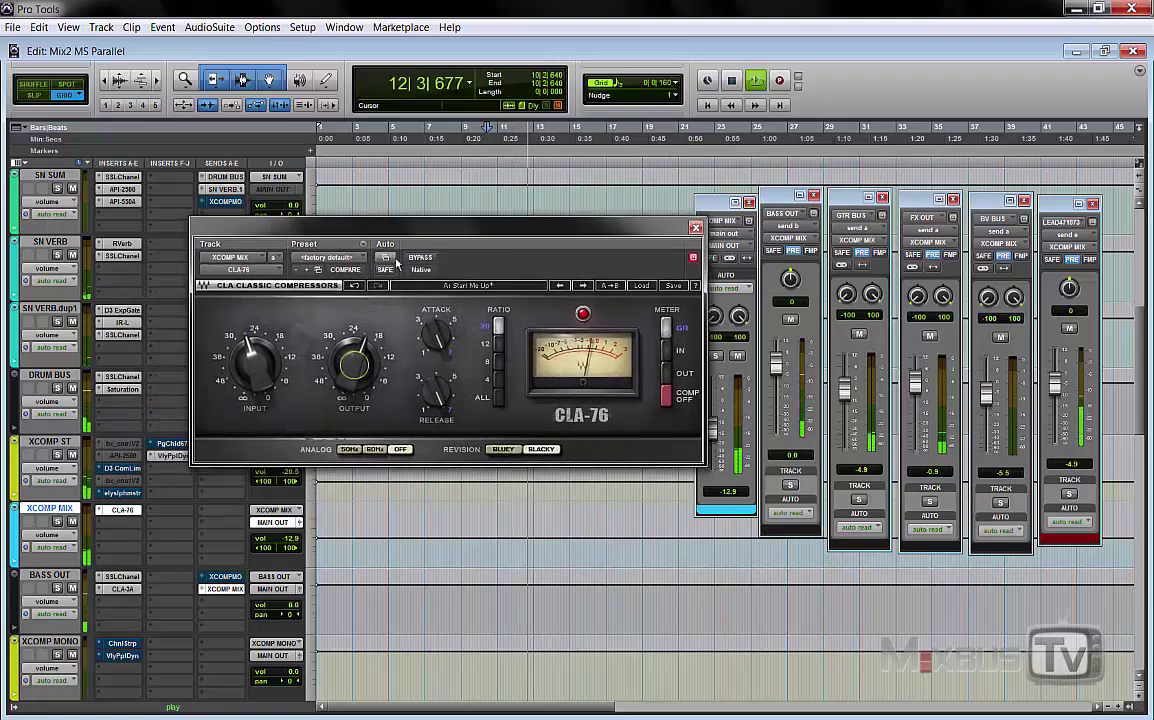
{"action": "left_click", "coordinate": [173, 455]}
{"action": "left_click_drag", "start_coordinate": [258, 20], "coordinate": [461, 11]}
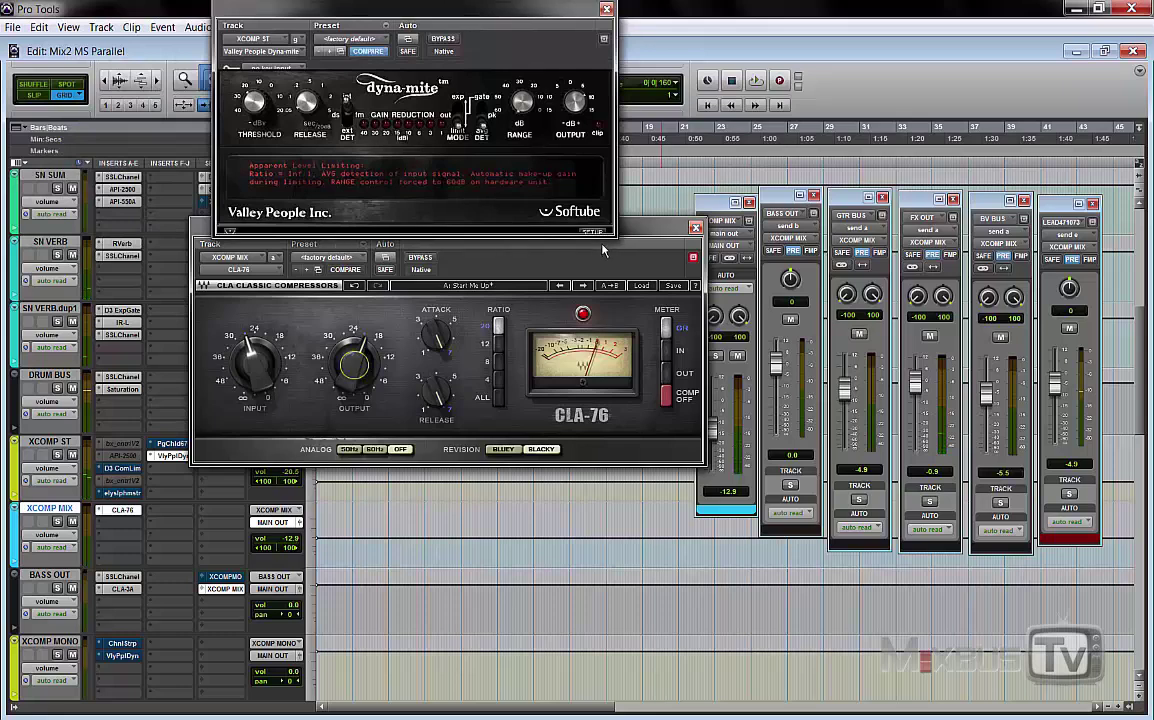
- Open the output fader window of XCOMP ST and place it side by side with the XCOMP MIX output window
{"action": "left_click_drag", "start_coordinate": [555, 228], "coordinate": [552, 192]}
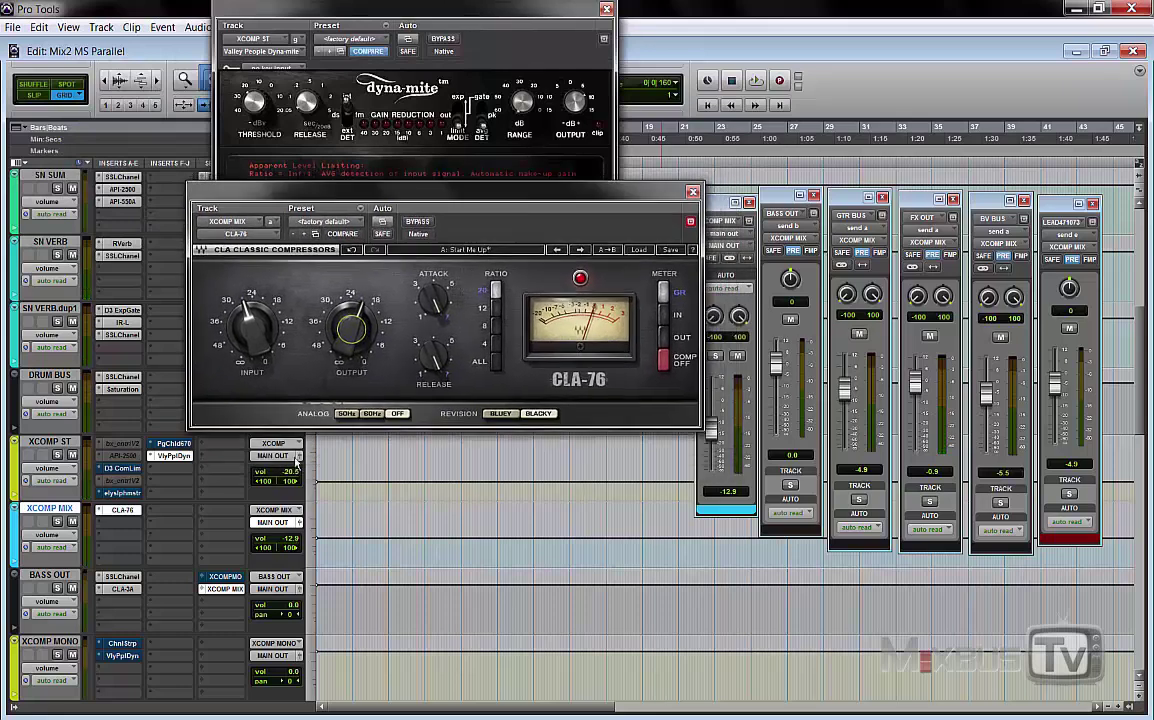
{"action": "left_click", "coordinate": [300, 458]}
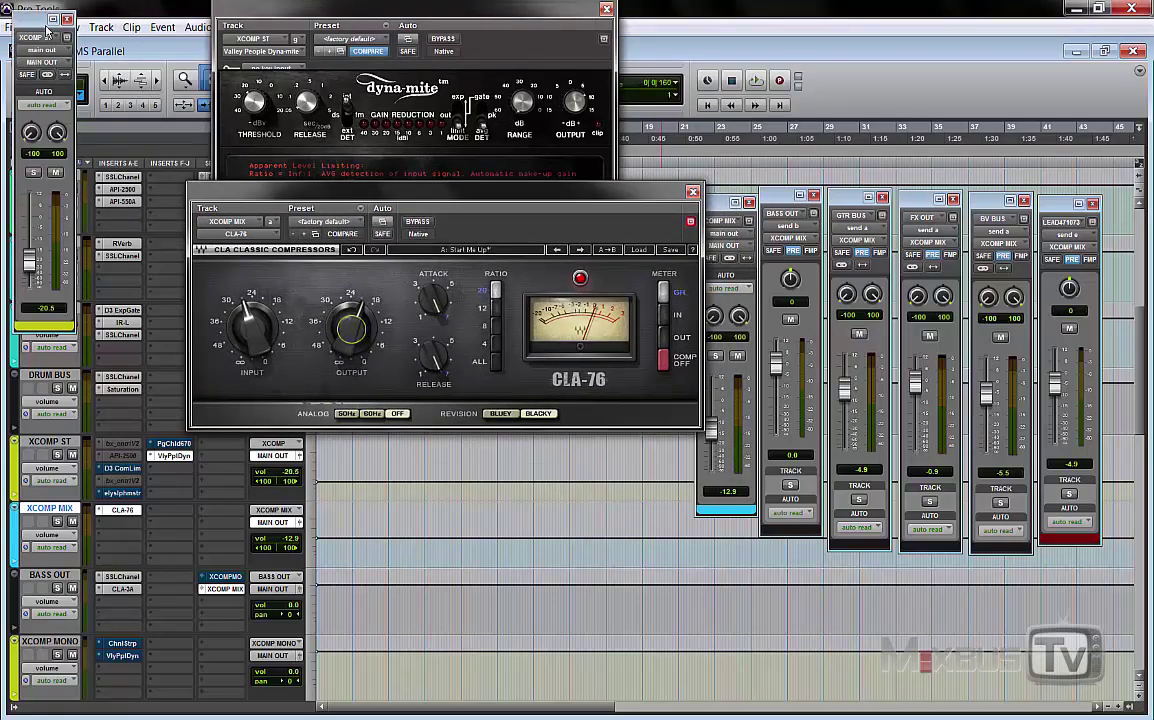
{"action": "left_click_drag", "start_coordinate": [25, 19], "coordinate": [506, 343]}
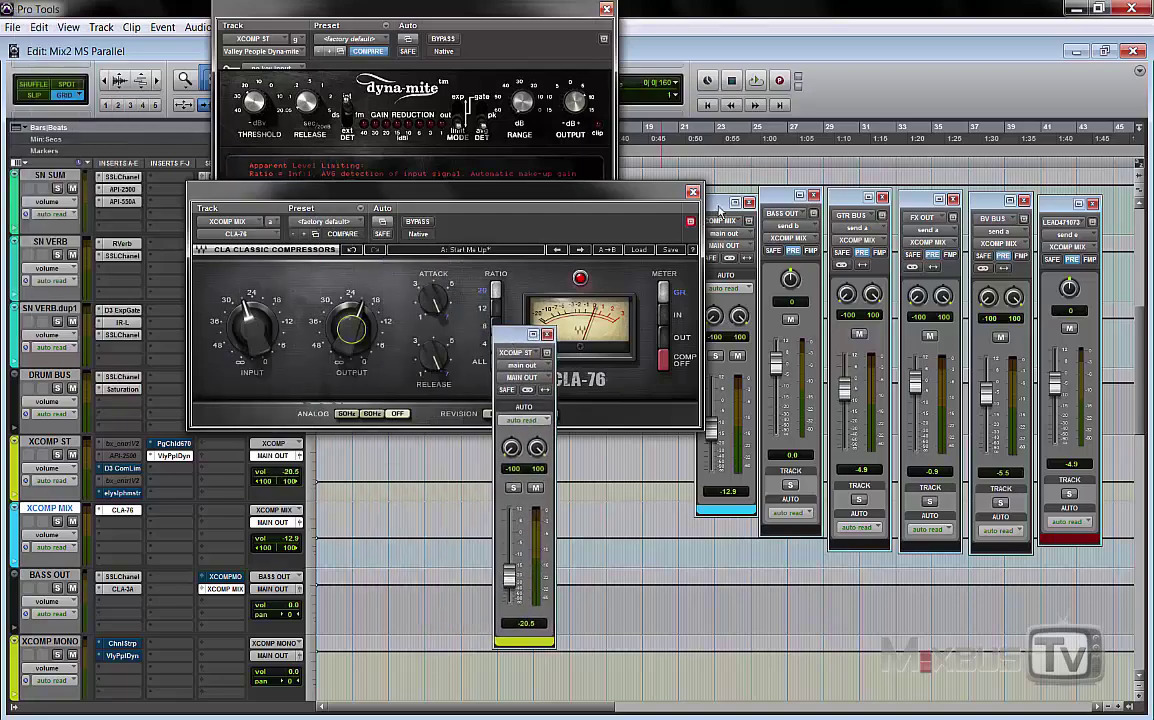
{"action": "left_click_drag", "start_coordinate": [719, 206], "coordinate": [602, 342]}
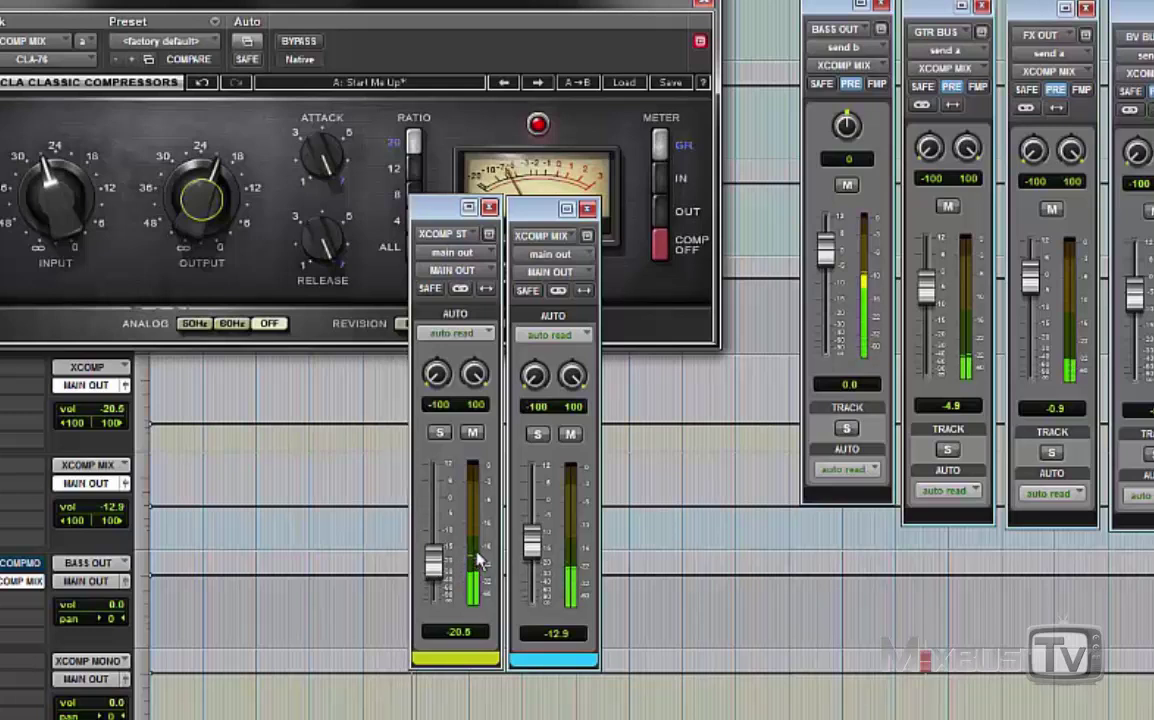
- Rebalance the two parallel compression tracks during playback, setting XCOMP ST to -16.5 dB and XCOMP MIX to -11.1 dB
{"action": "left_click_drag", "start_coordinate": [531, 542], "coordinate": [531, 577]}
{"action": "mouse_move", "coordinate": [432, 565]}
{"action": "left_mouse_down"}
{"action": "mouse_move", "coordinate": [433, 549]}
{"action": "mouse_move", "coordinate": [435, 560]}
{"action": "left_mouse_up"}
{"action": "left_click_drag", "start_coordinate": [531, 570], "coordinate": [537, 543]}
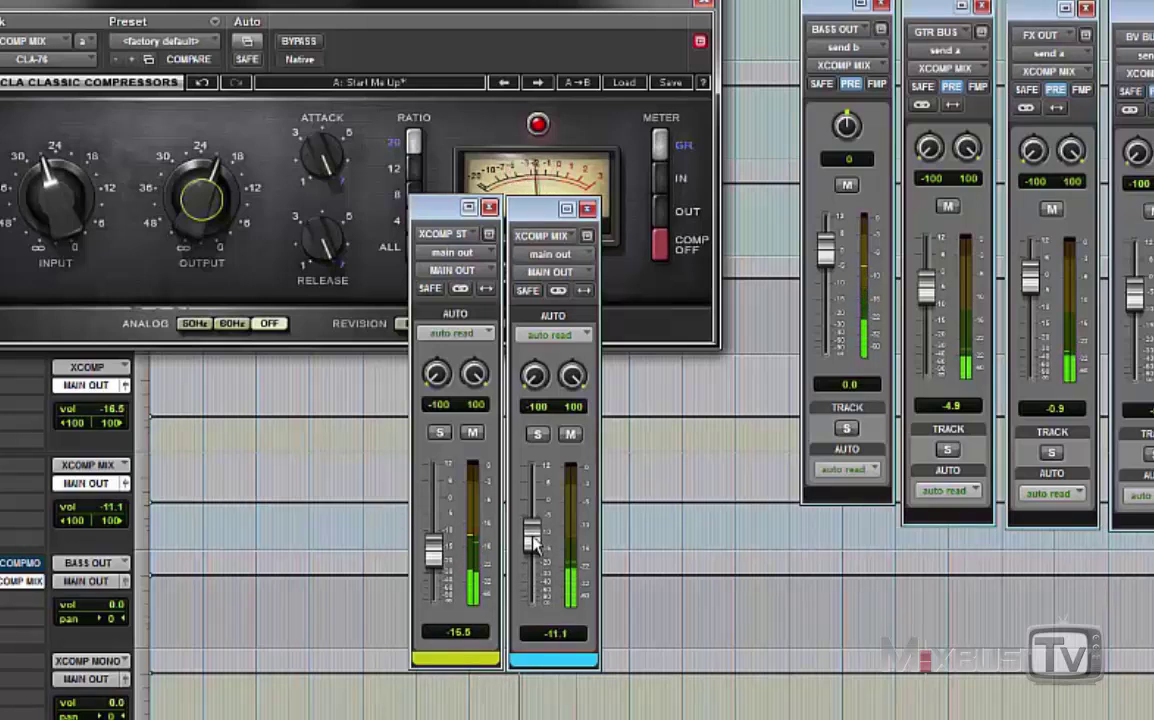
- Compare the mix with XCOMP MIX and XCOMP ST both muted, restoring XCOMP ST first and XCOMP MIX second
{"action": "left_click", "coordinate": [571, 434]}
{"action": "left_click", "coordinate": [472, 432]}
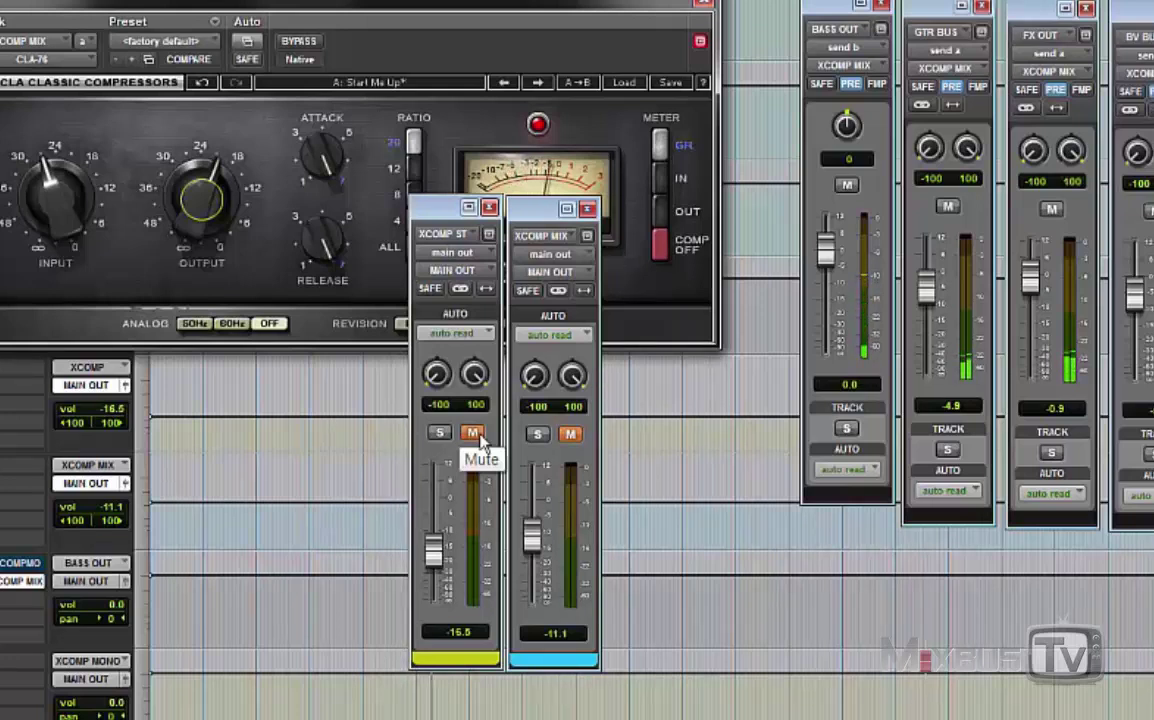
{"action": "left_click", "coordinate": [474, 433]}
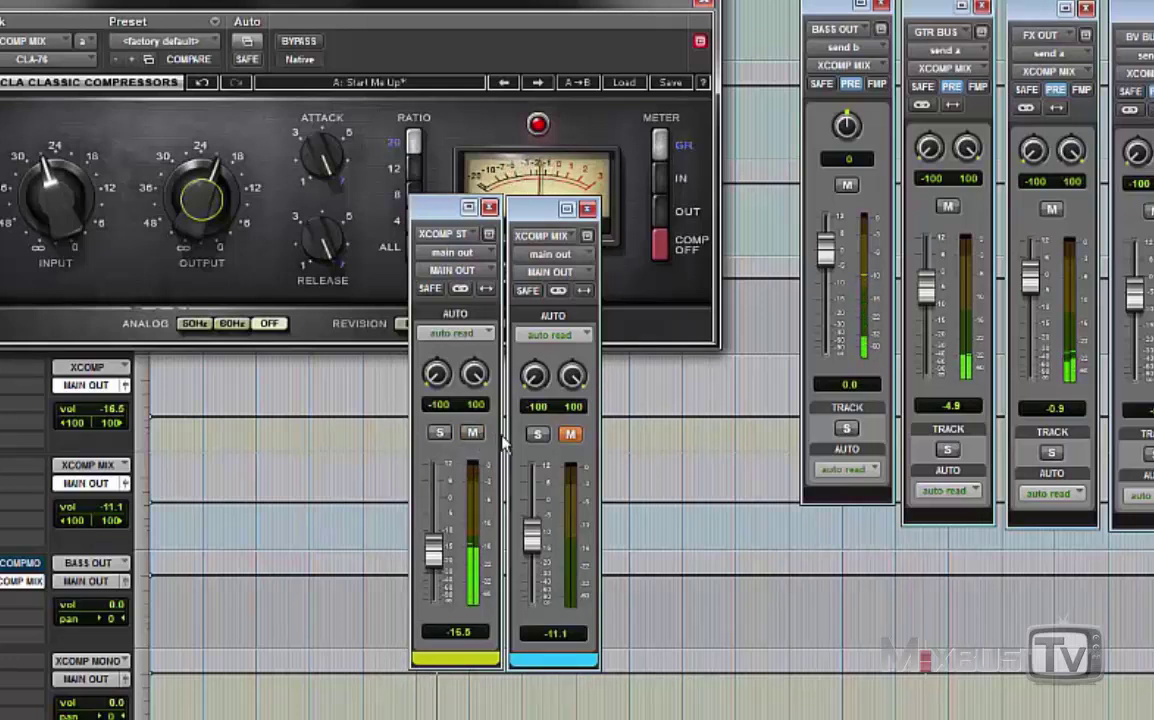
{"action": "left_click", "coordinate": [571, 435]}
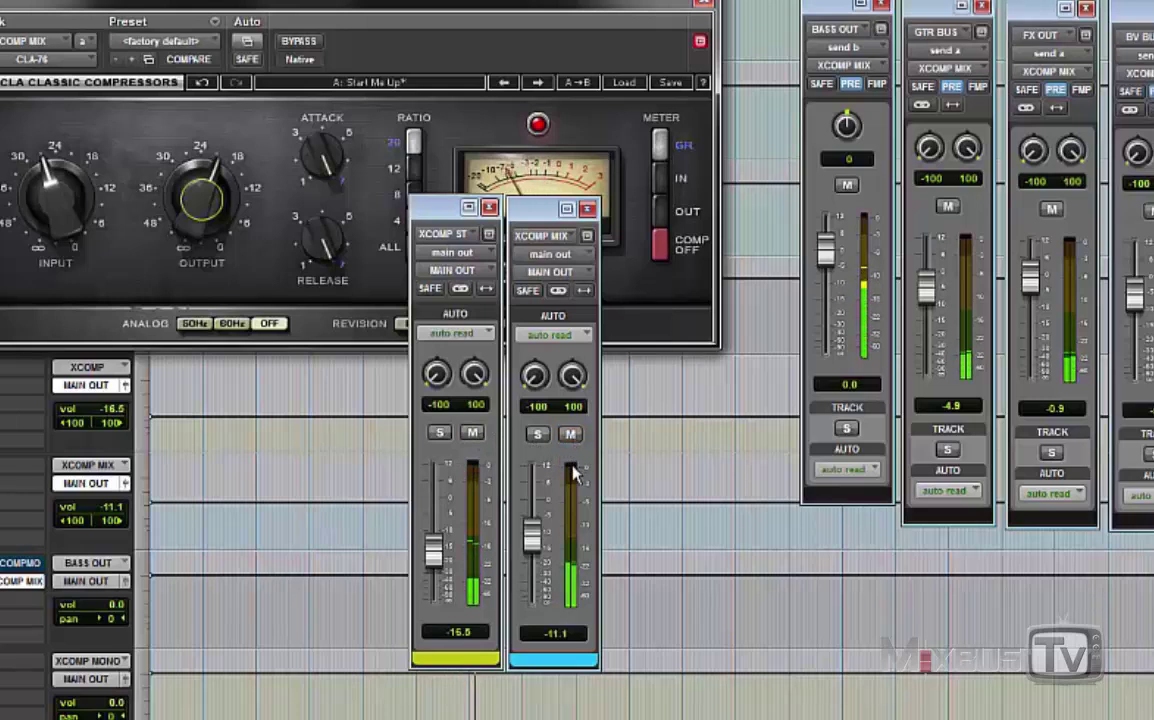